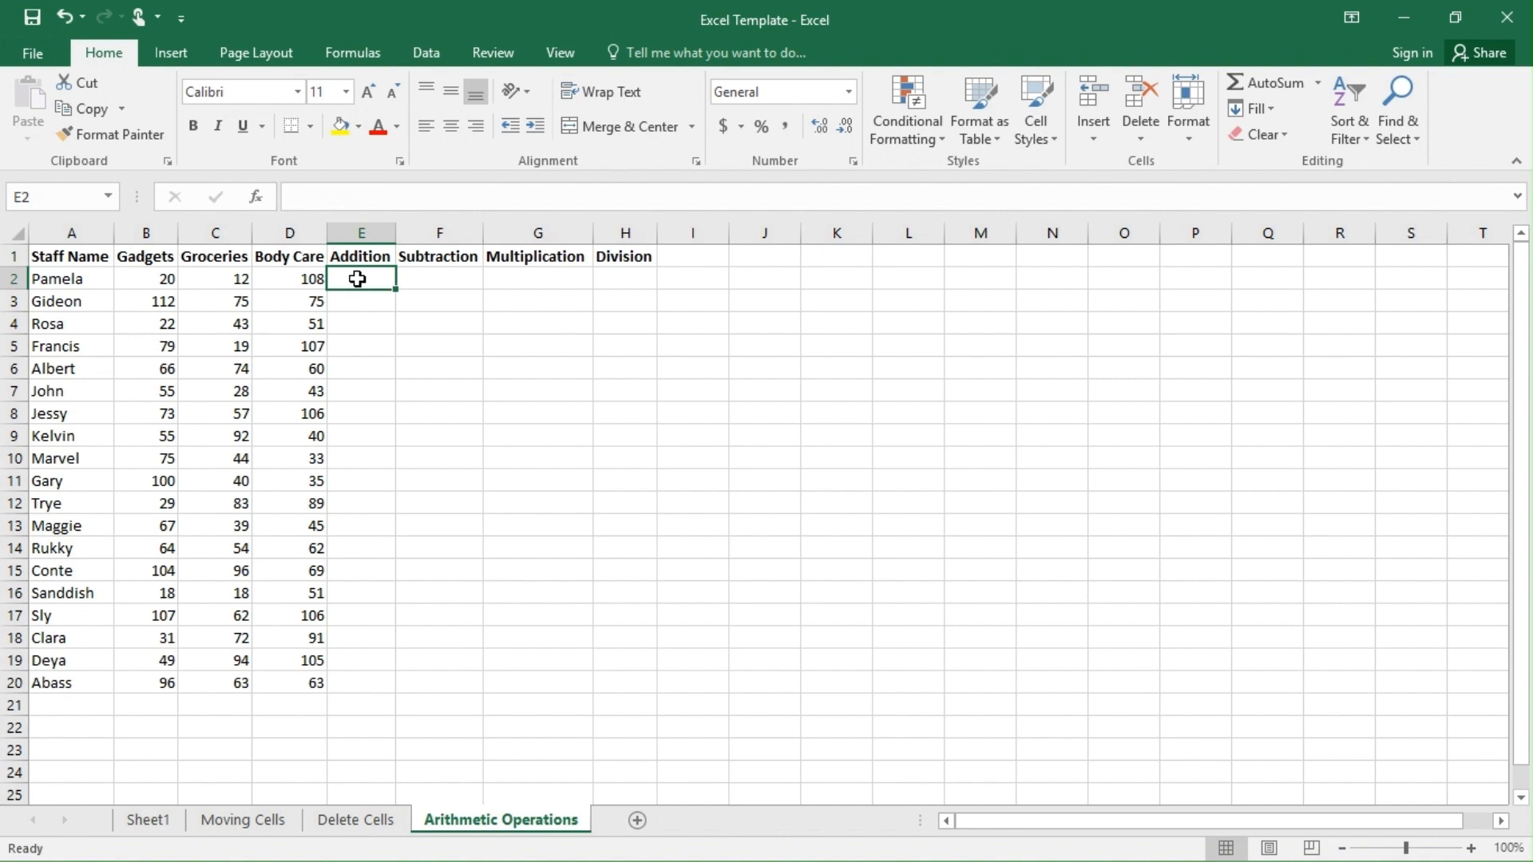
key("Right")
key("Right")
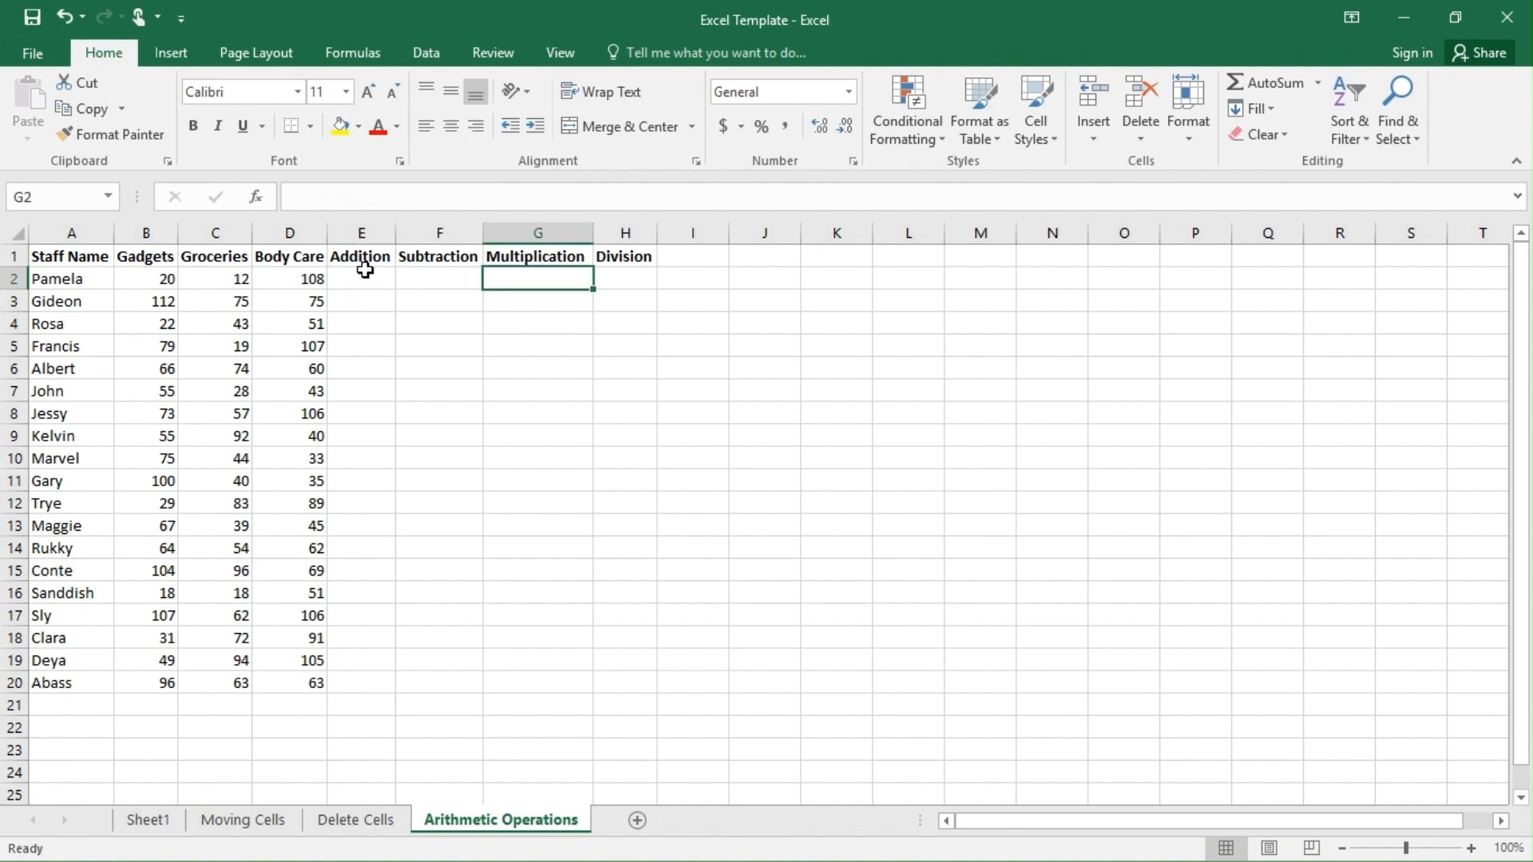
left_click(366, 275)
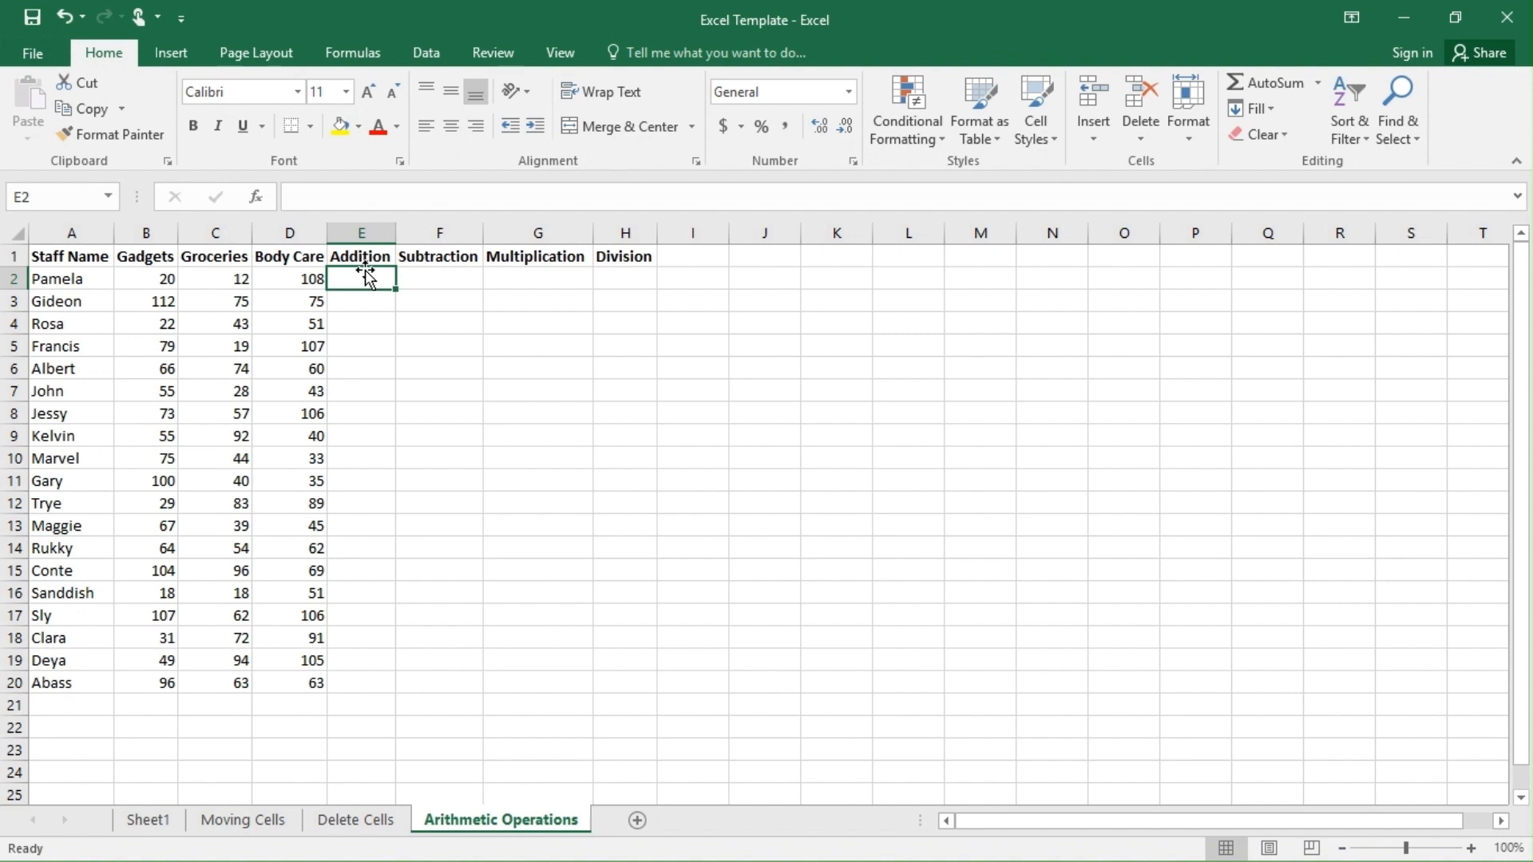
left_click(543, 340)
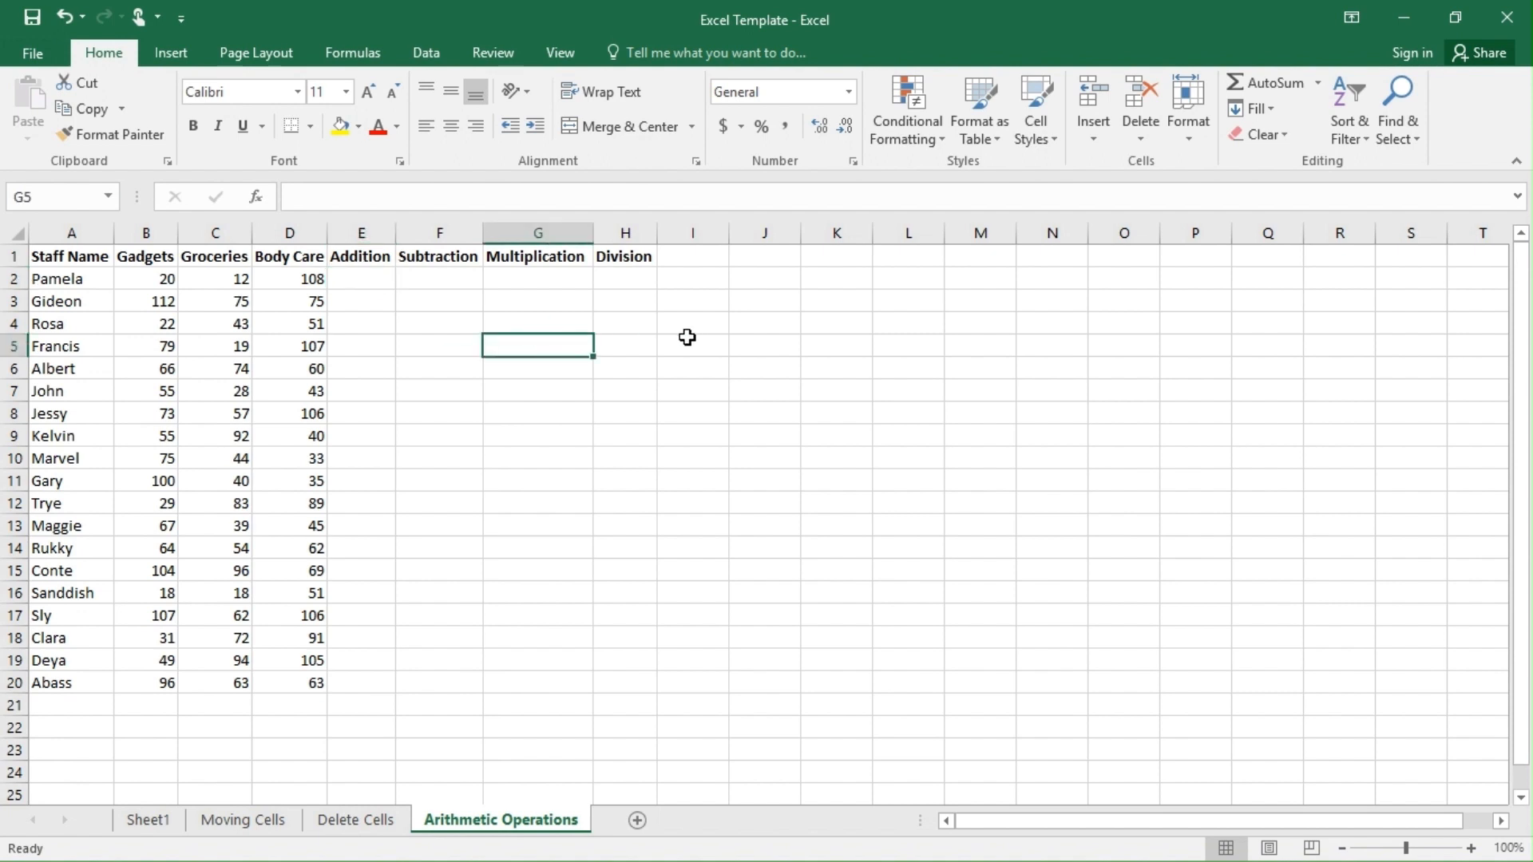
- Enter the formula =5+5 in cell E2 of the Addition column
left_click(381, 278)
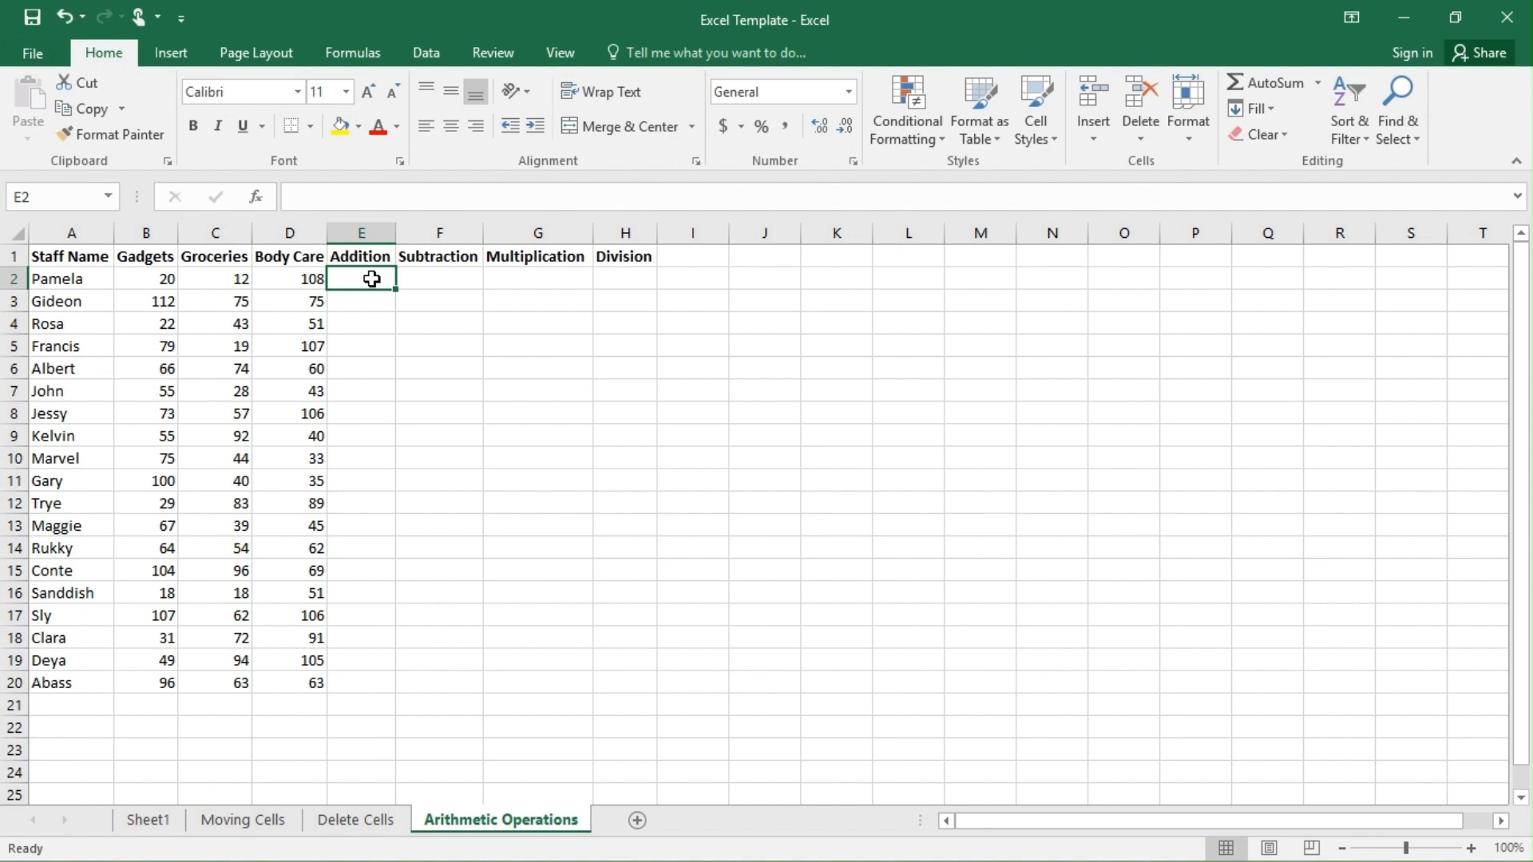
type("=")
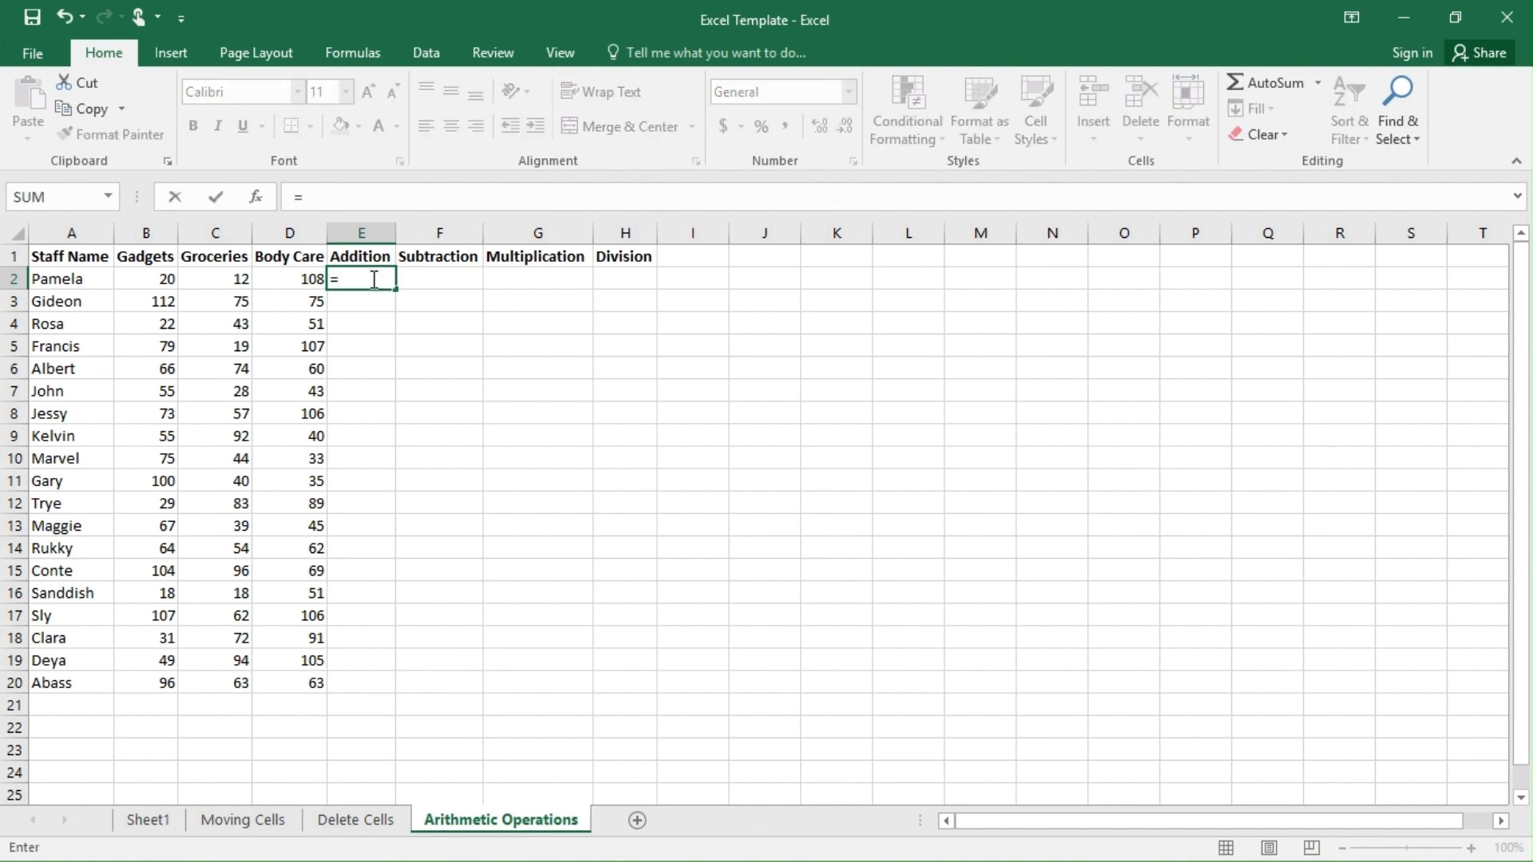
type("5+5")
key("Return")
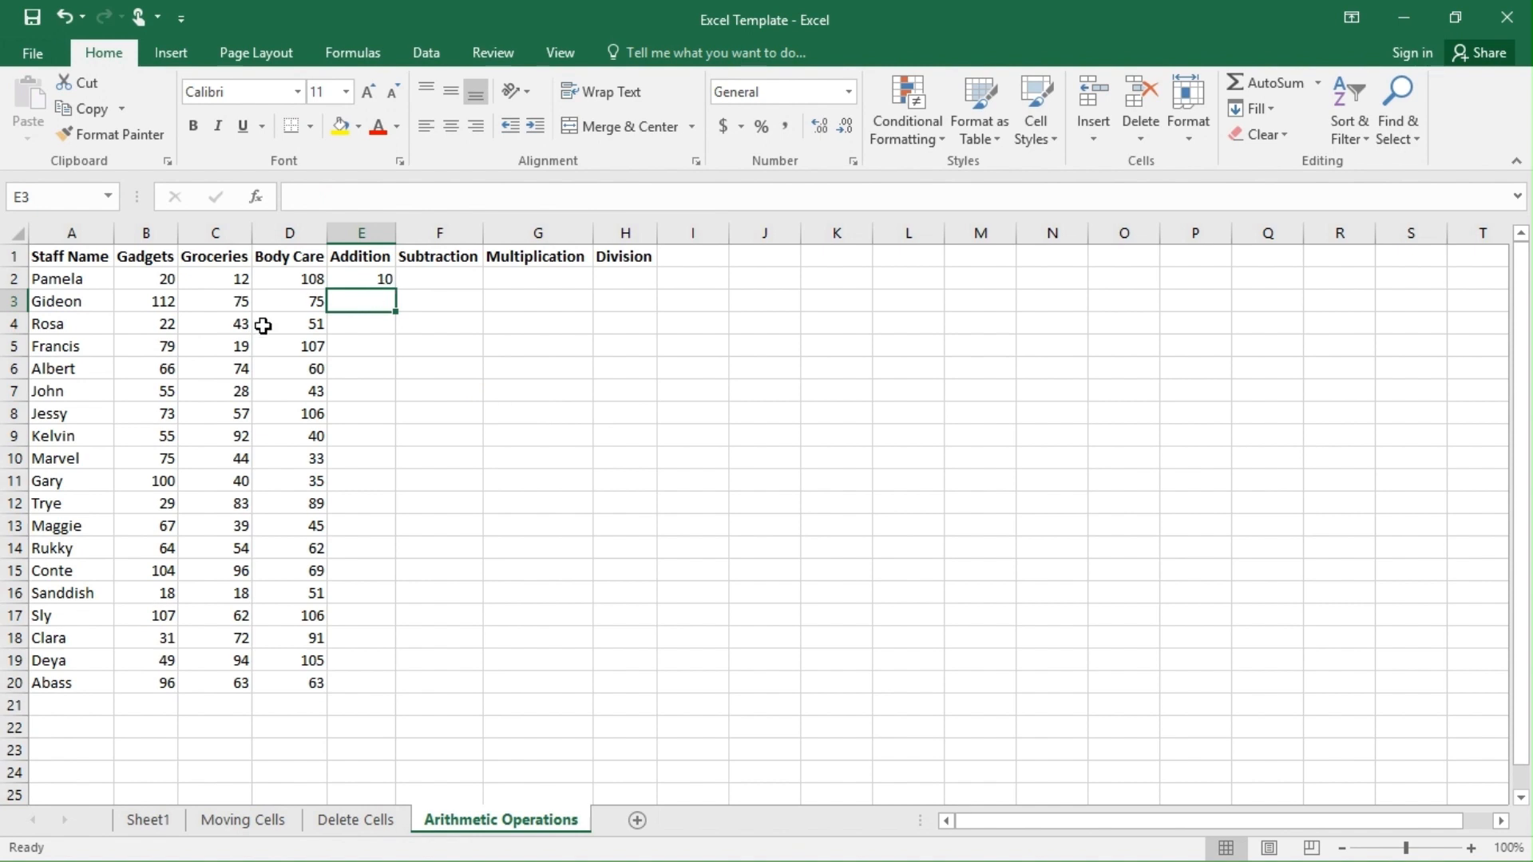
- Replace the content of E2 with =B2+C2+D2 to add the row's Gadgets, Groceries and Body Care values
left_click(372, 282)
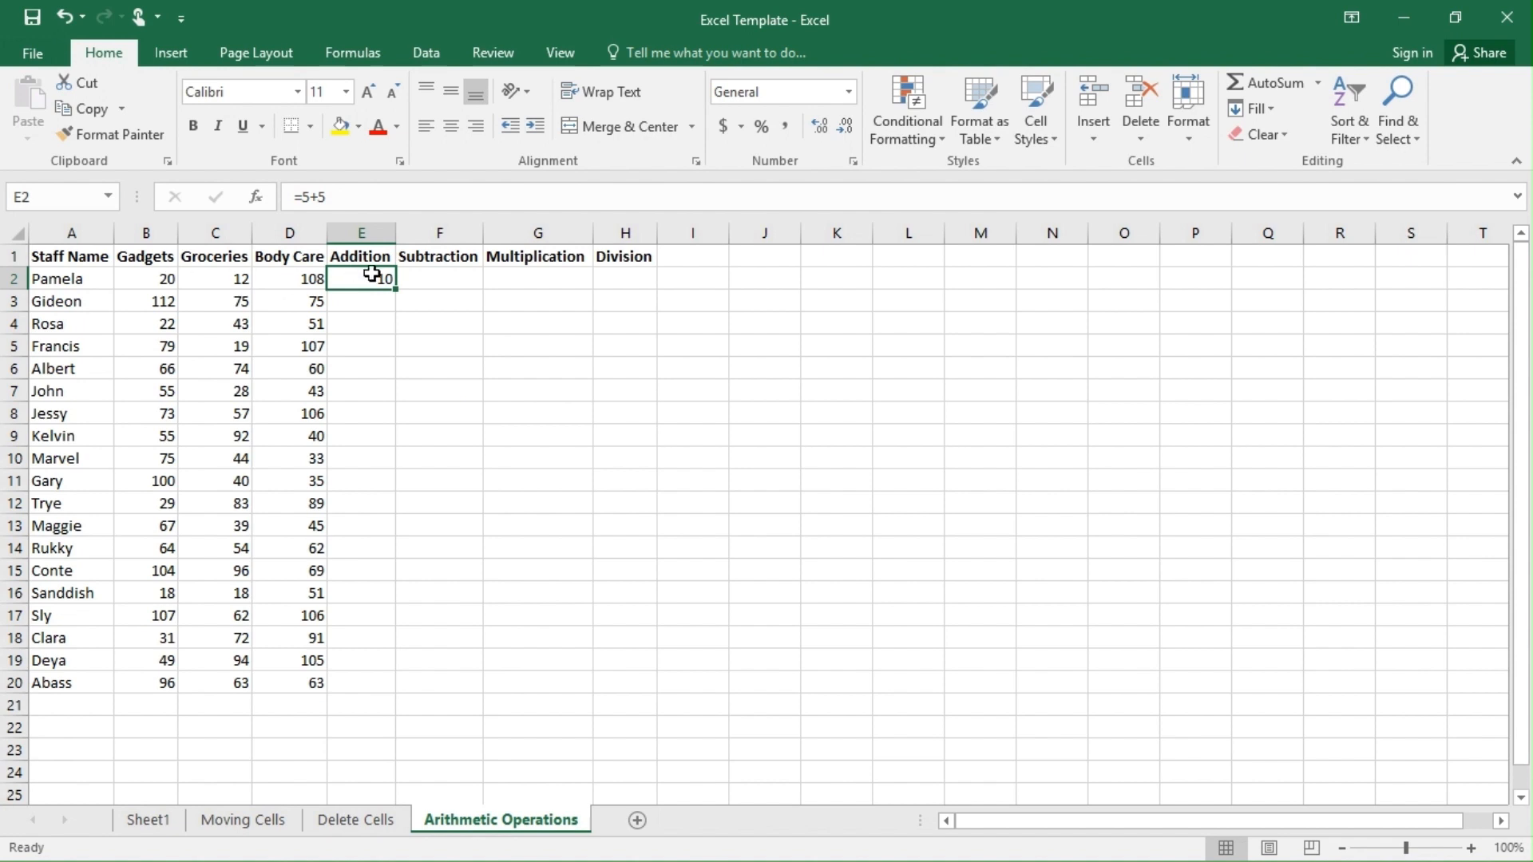
key("BackSpace")
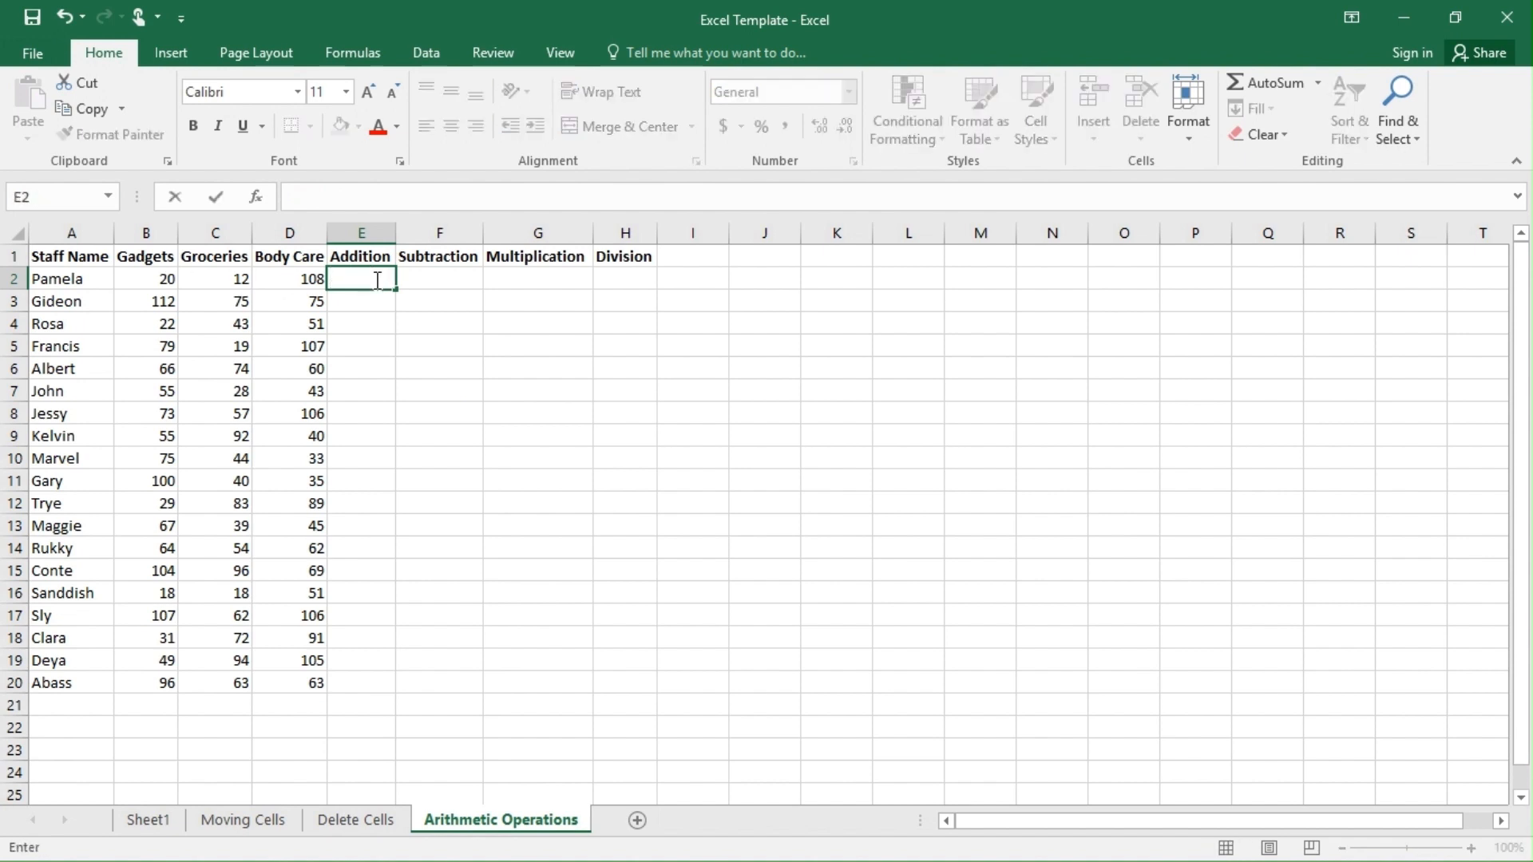
type("=")
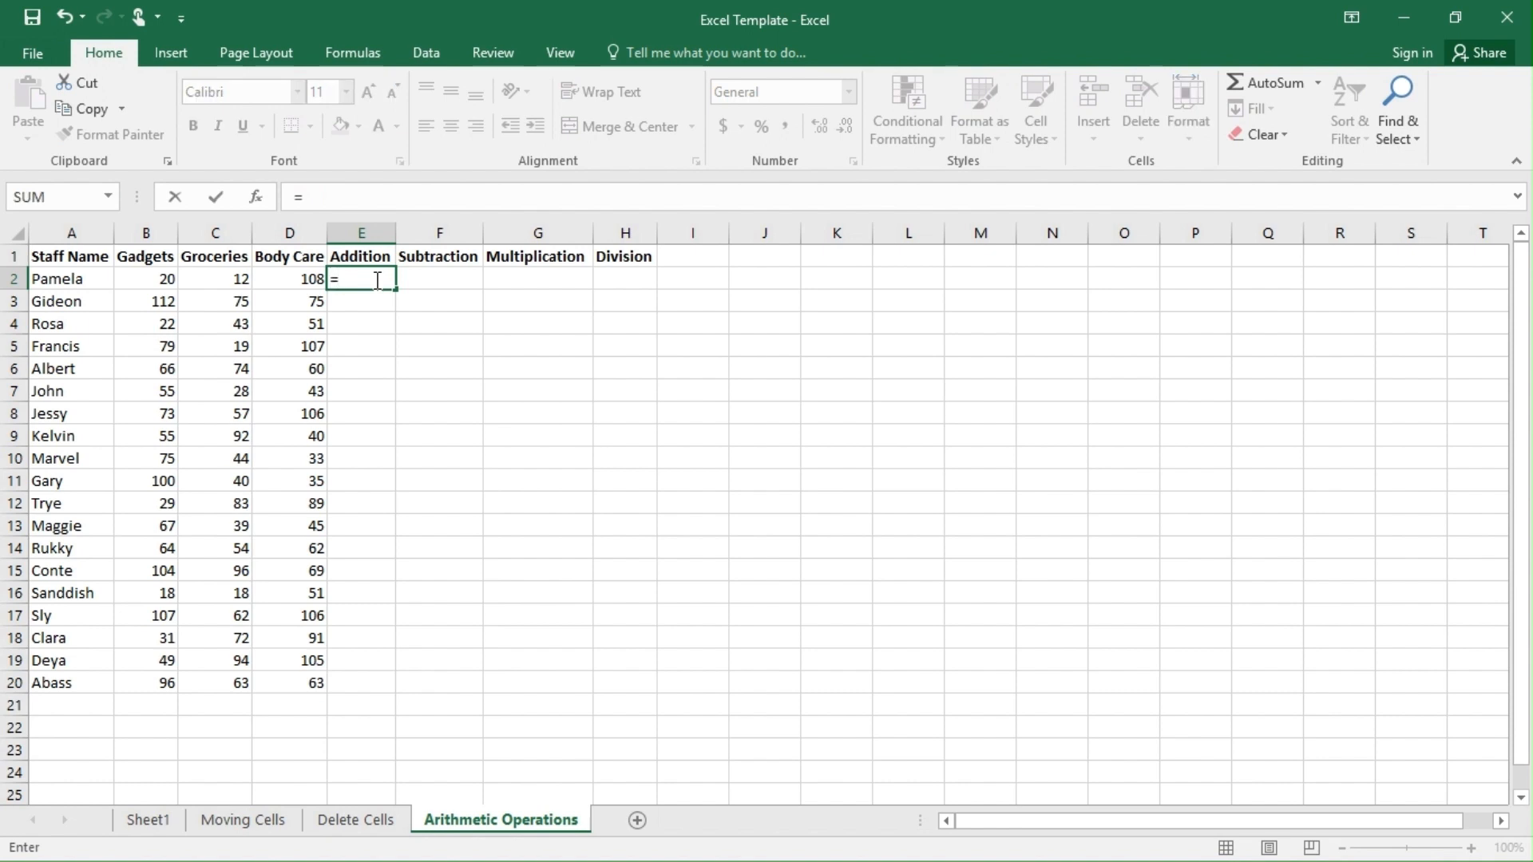
left_click(147, 277)
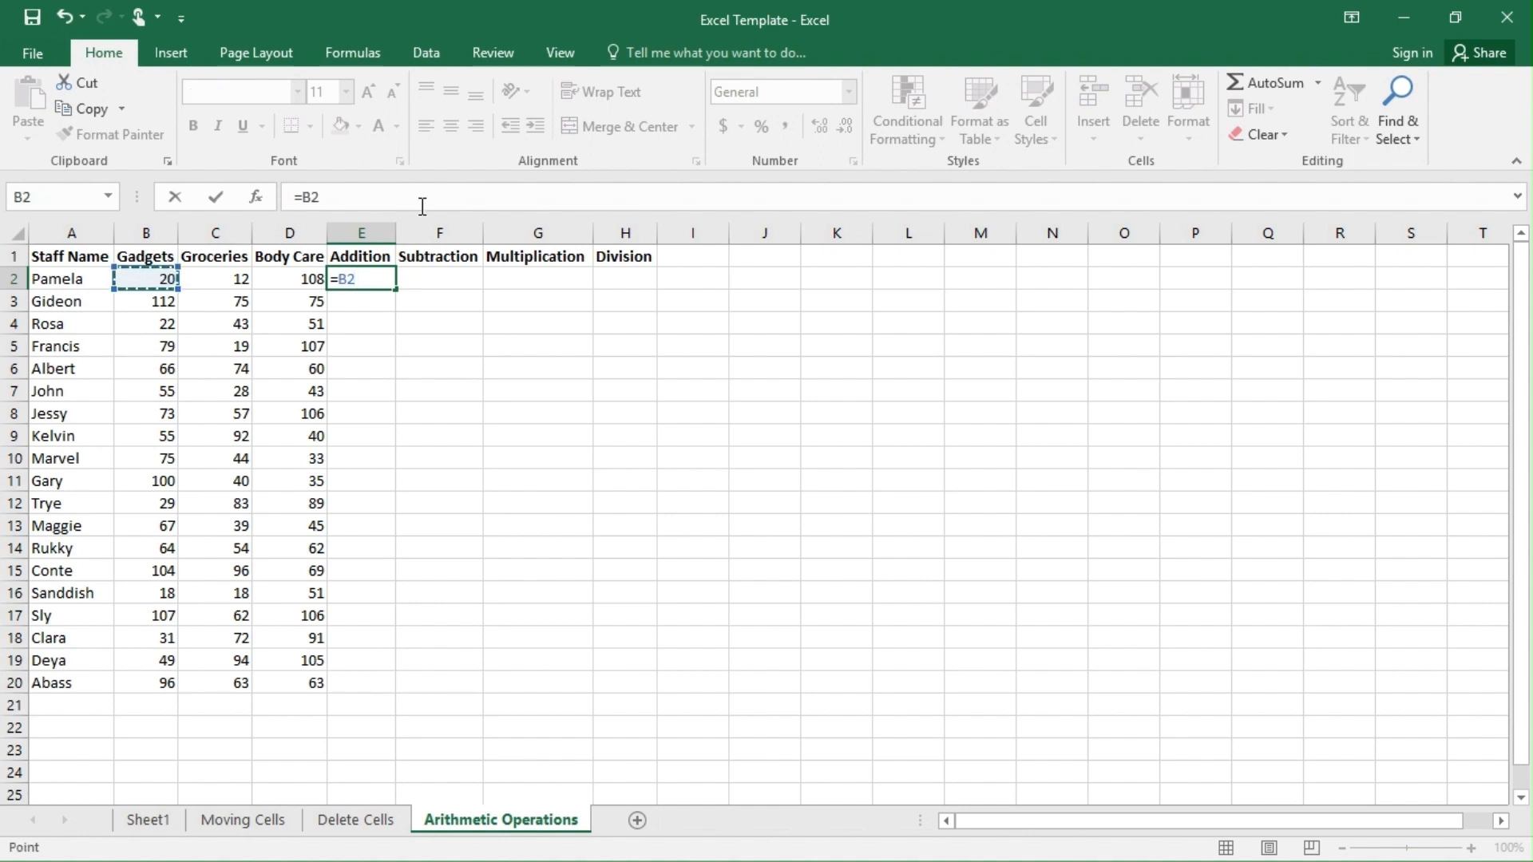
type("+")
key("BackSpace")
type("+")
left_click(226, 276)
type("+")
left_click(294, 283)
key("Return")
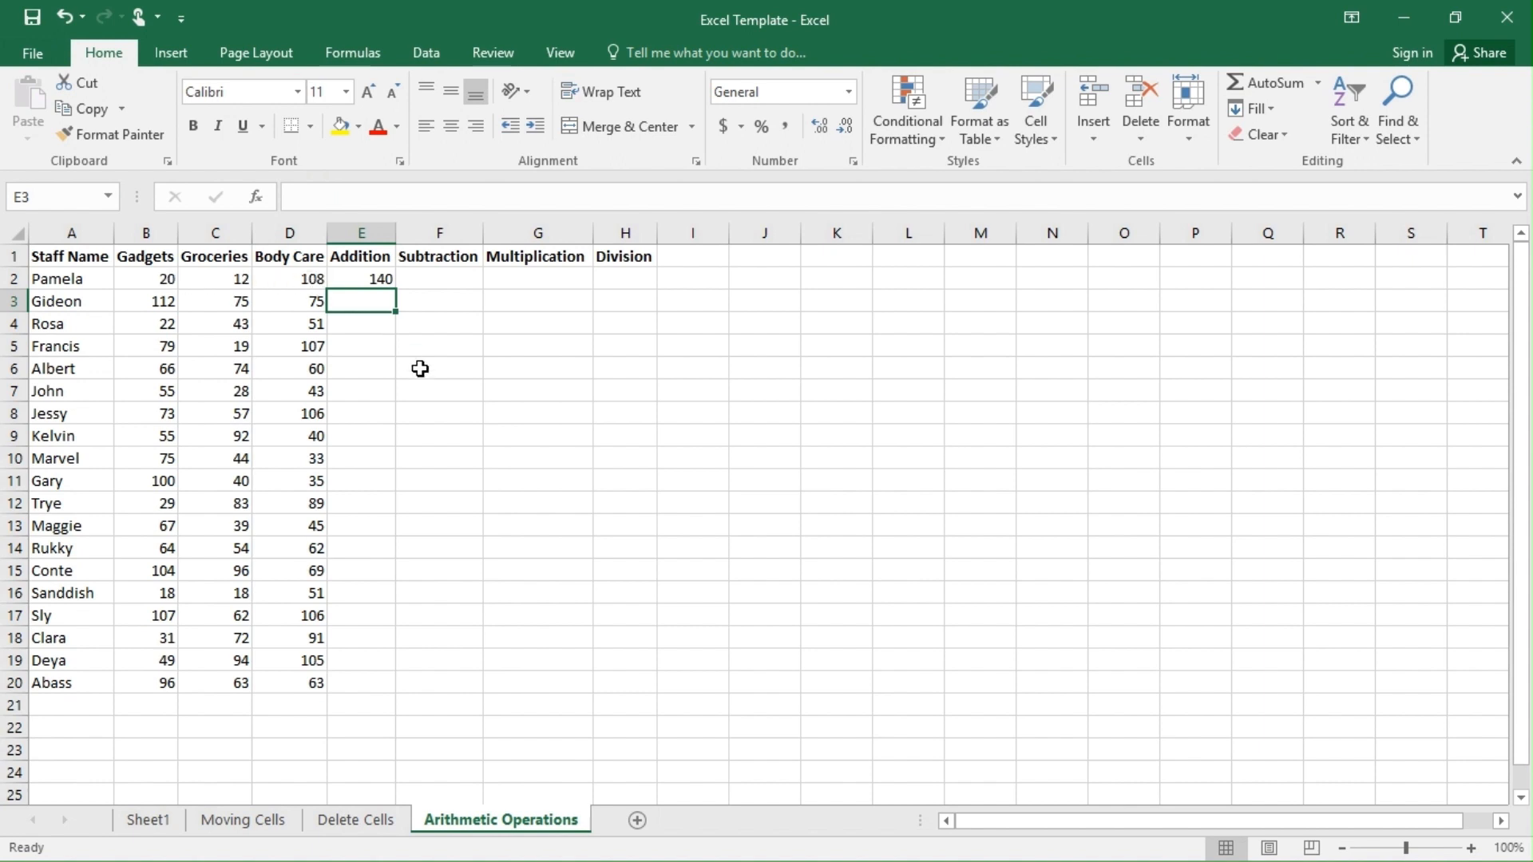
- Enter the formula =20+12+108 with literal numbers in cell E3
type("=")
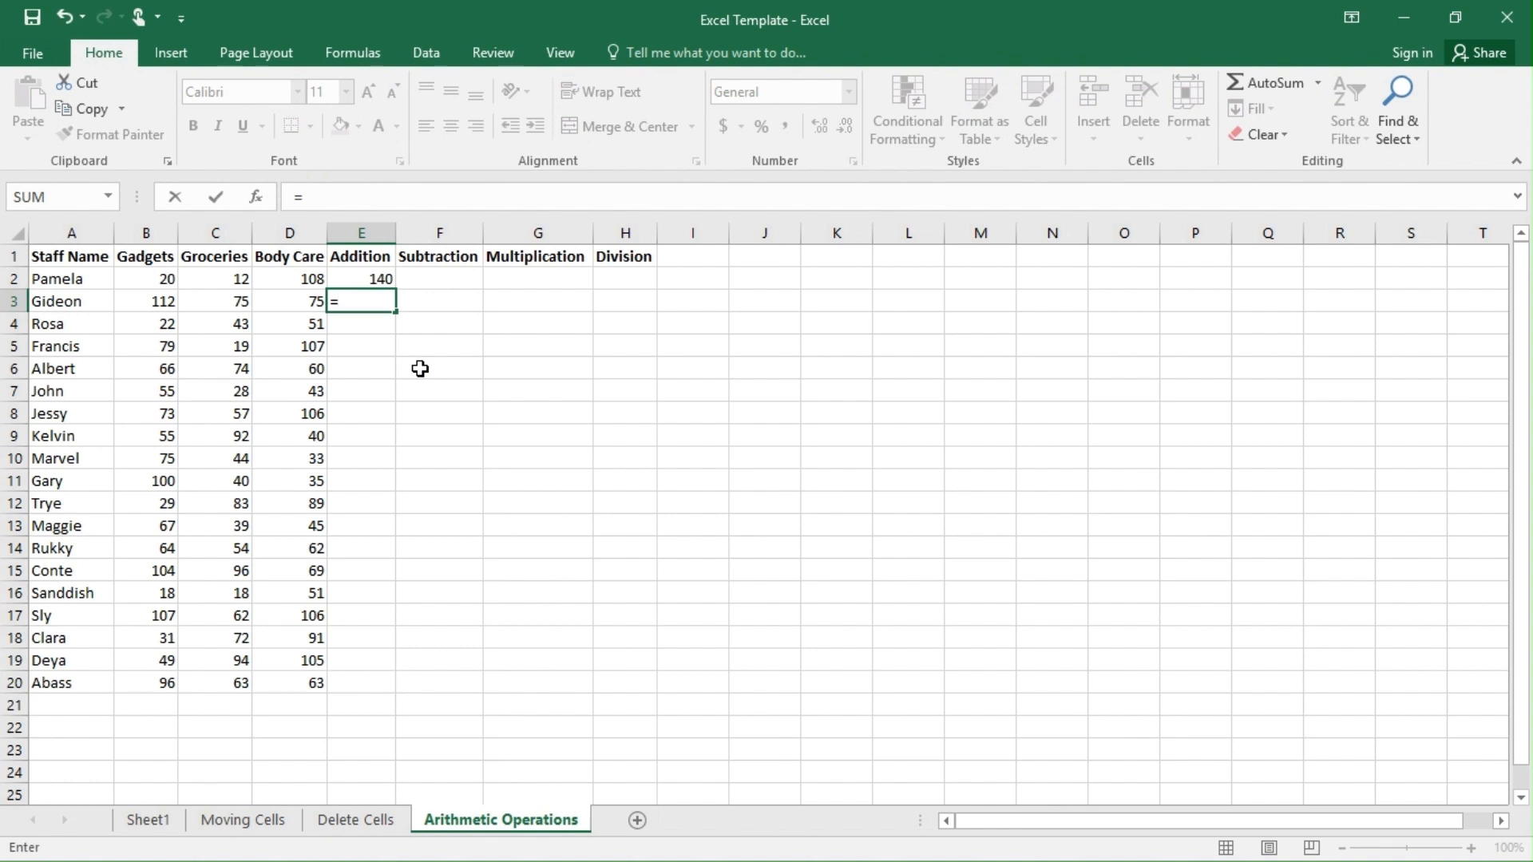
type("20+12+108")
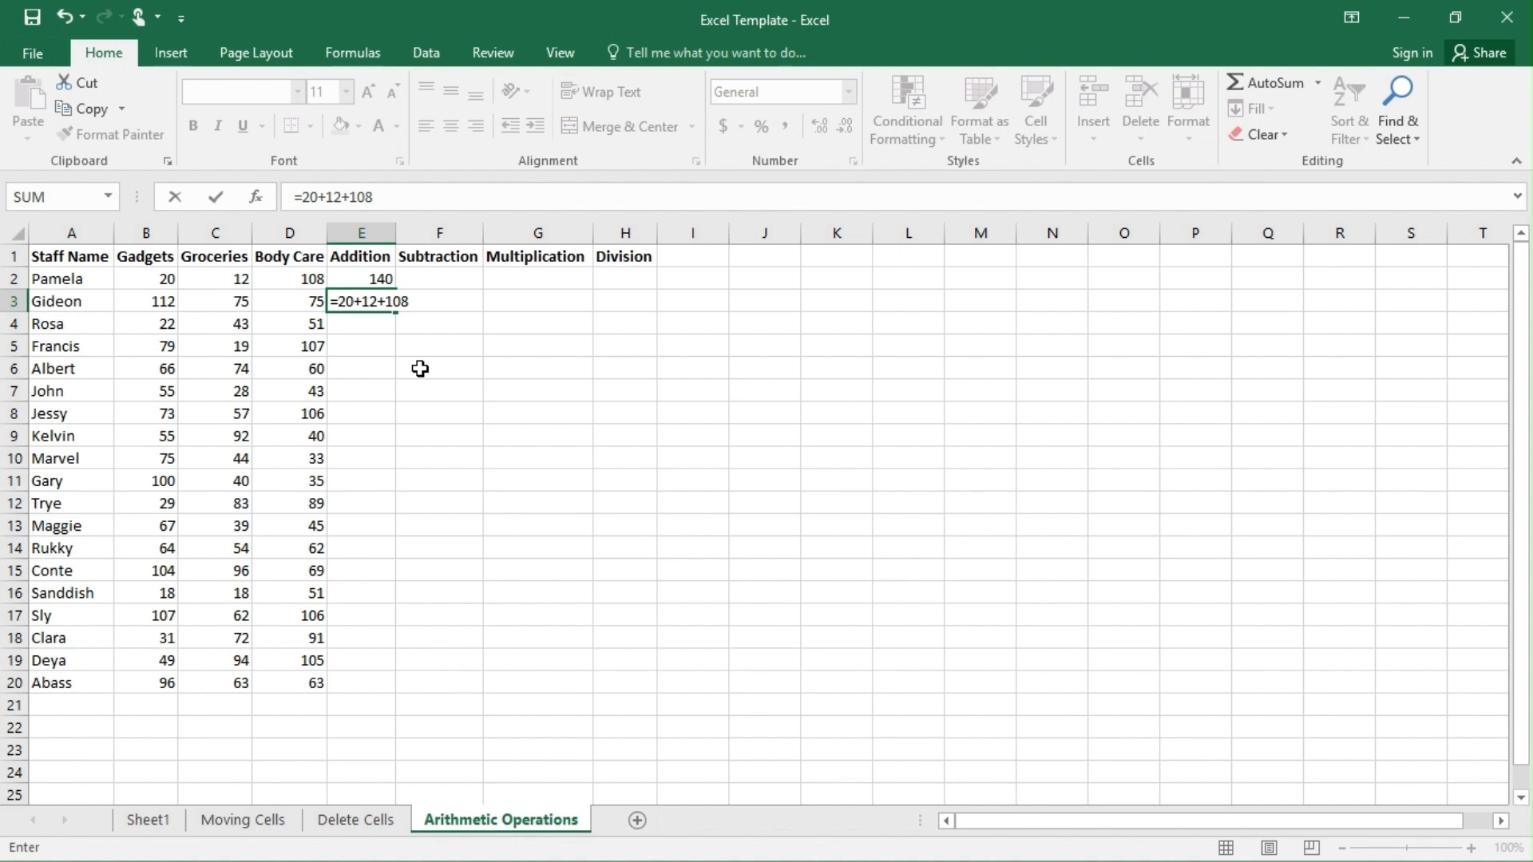
key("Return")
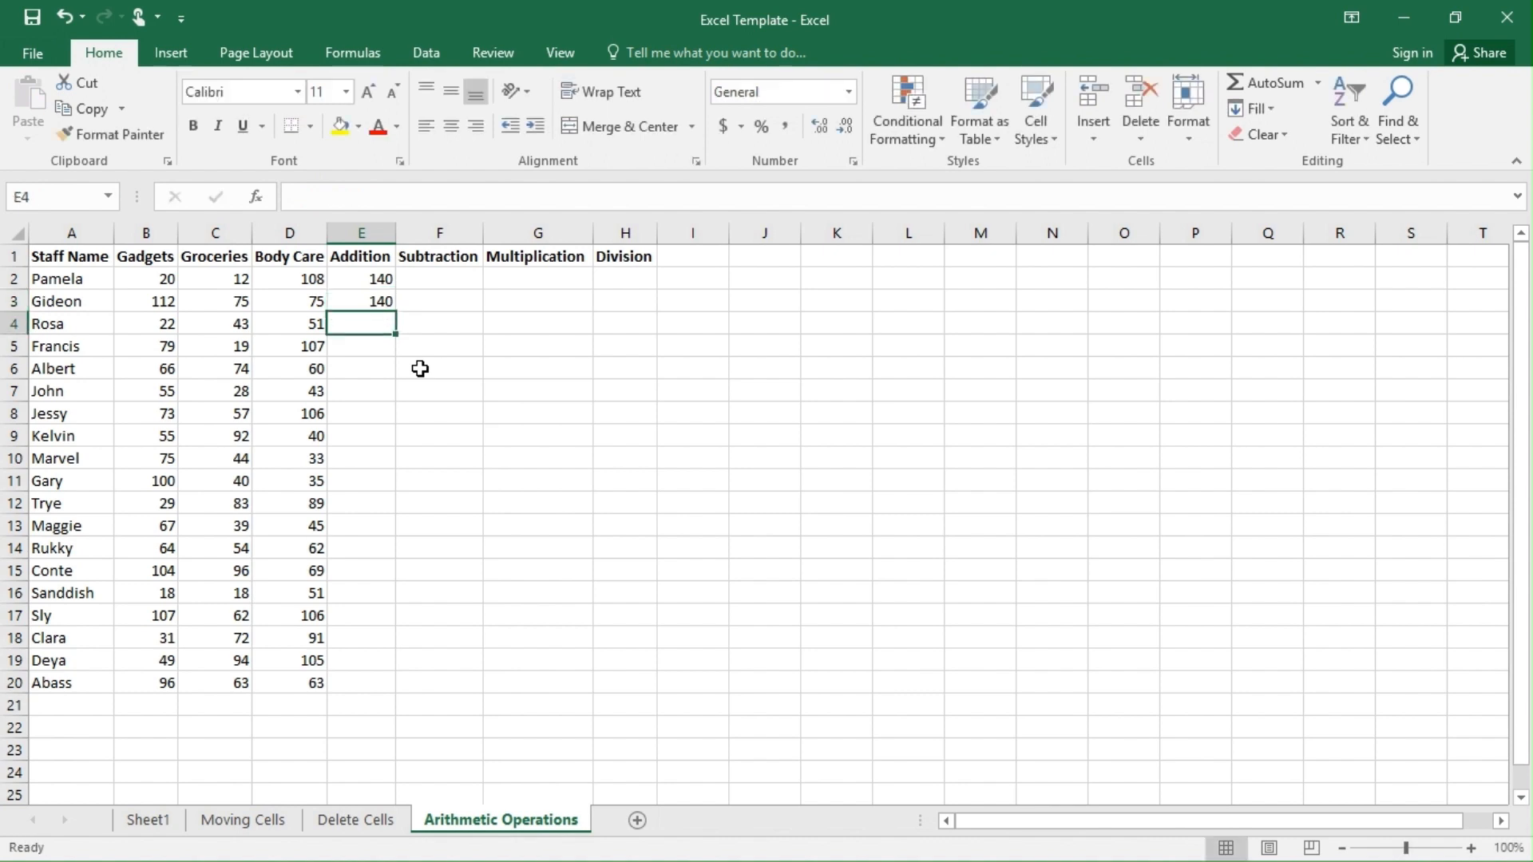
- Replace the content of E3 with the cell-reference formula =B3+C3+D3
left_click(371, 298)
key("BackSpace")
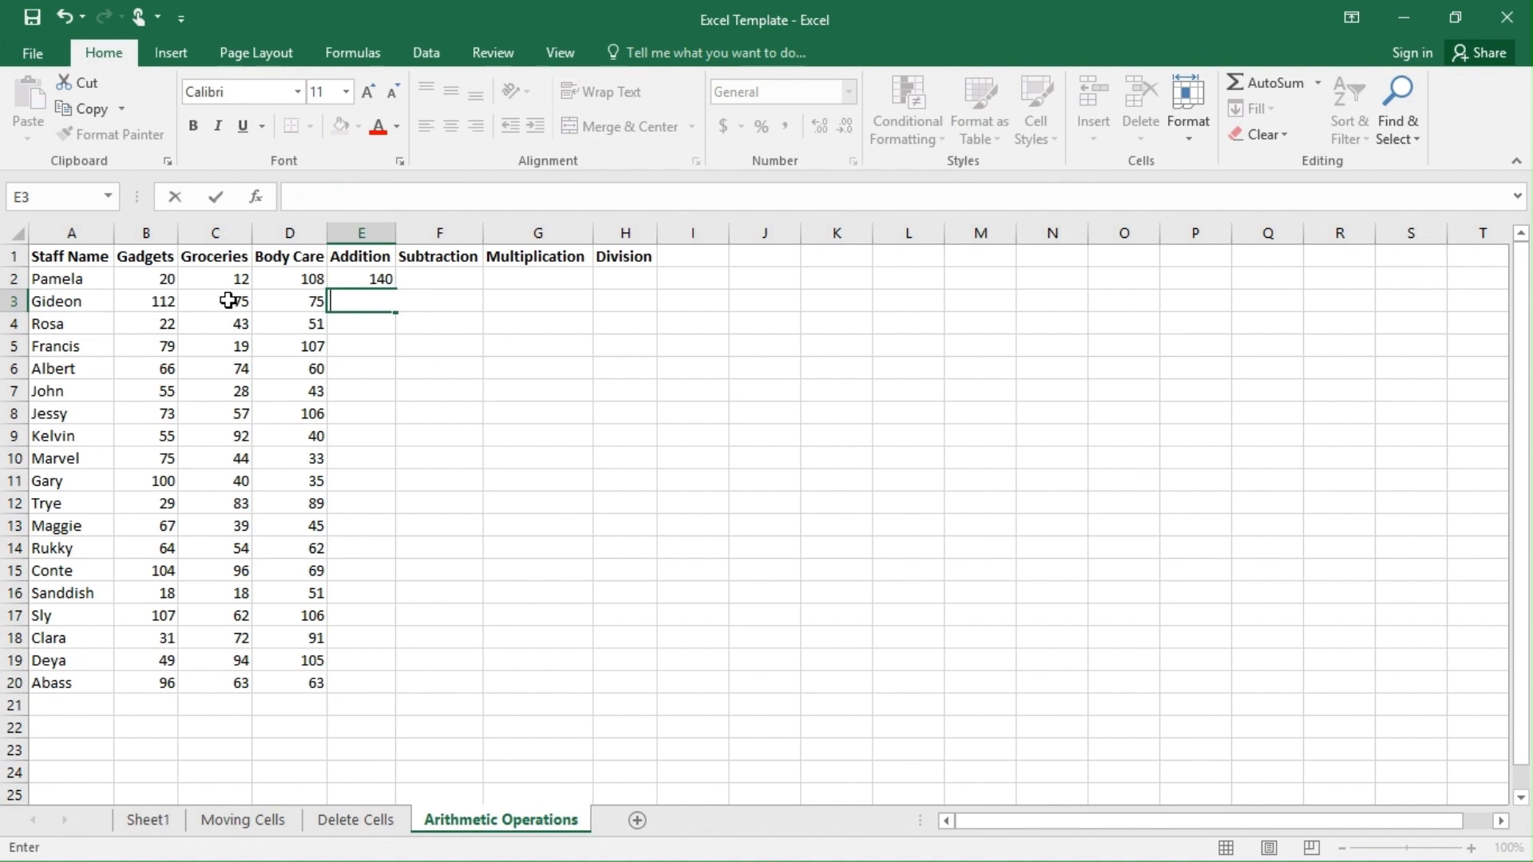
type("=")
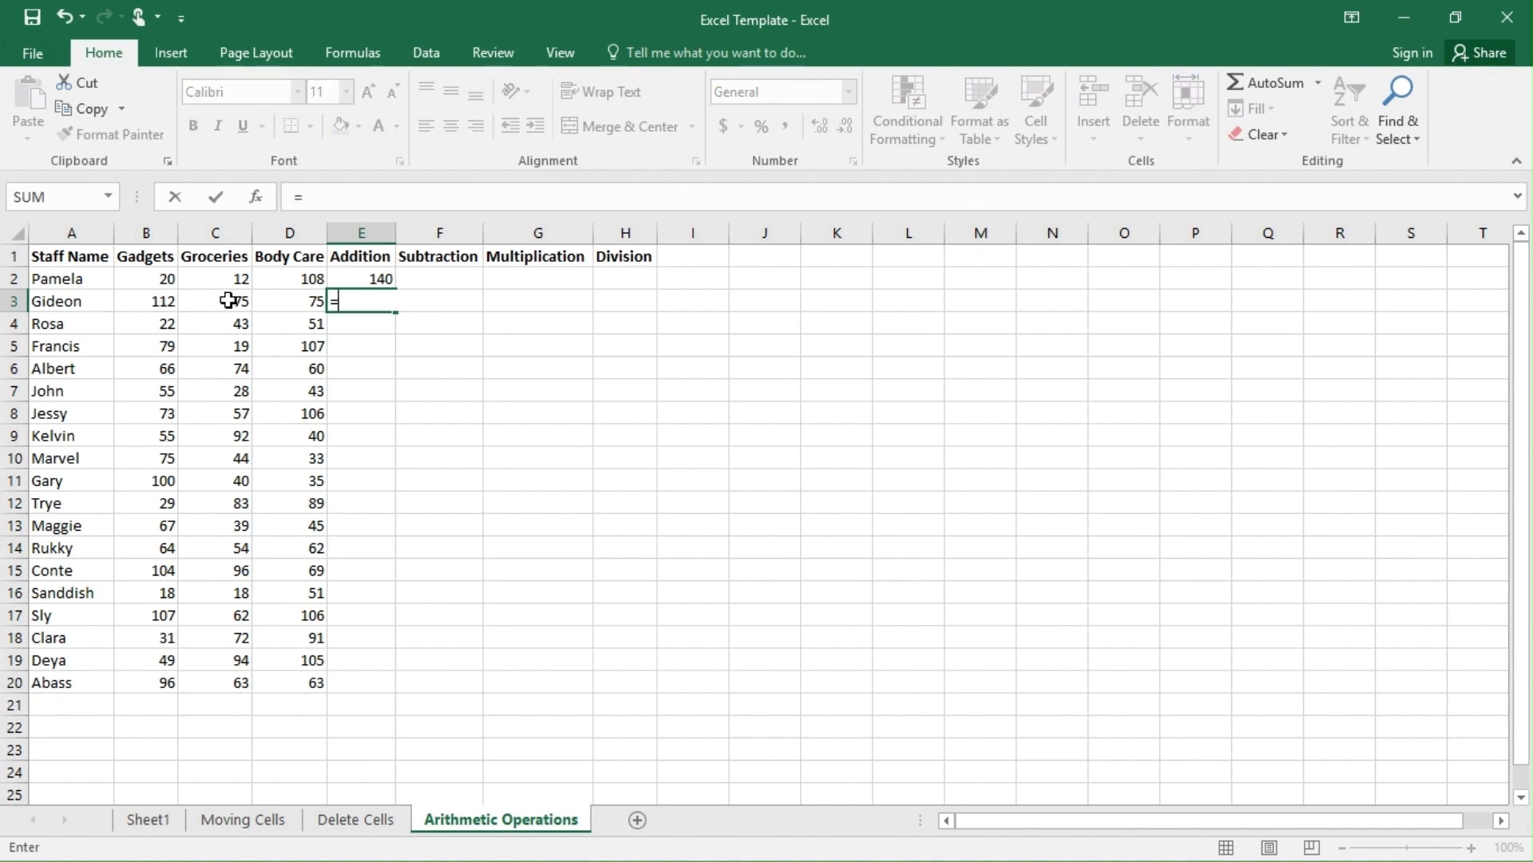
left_click(159, 304)
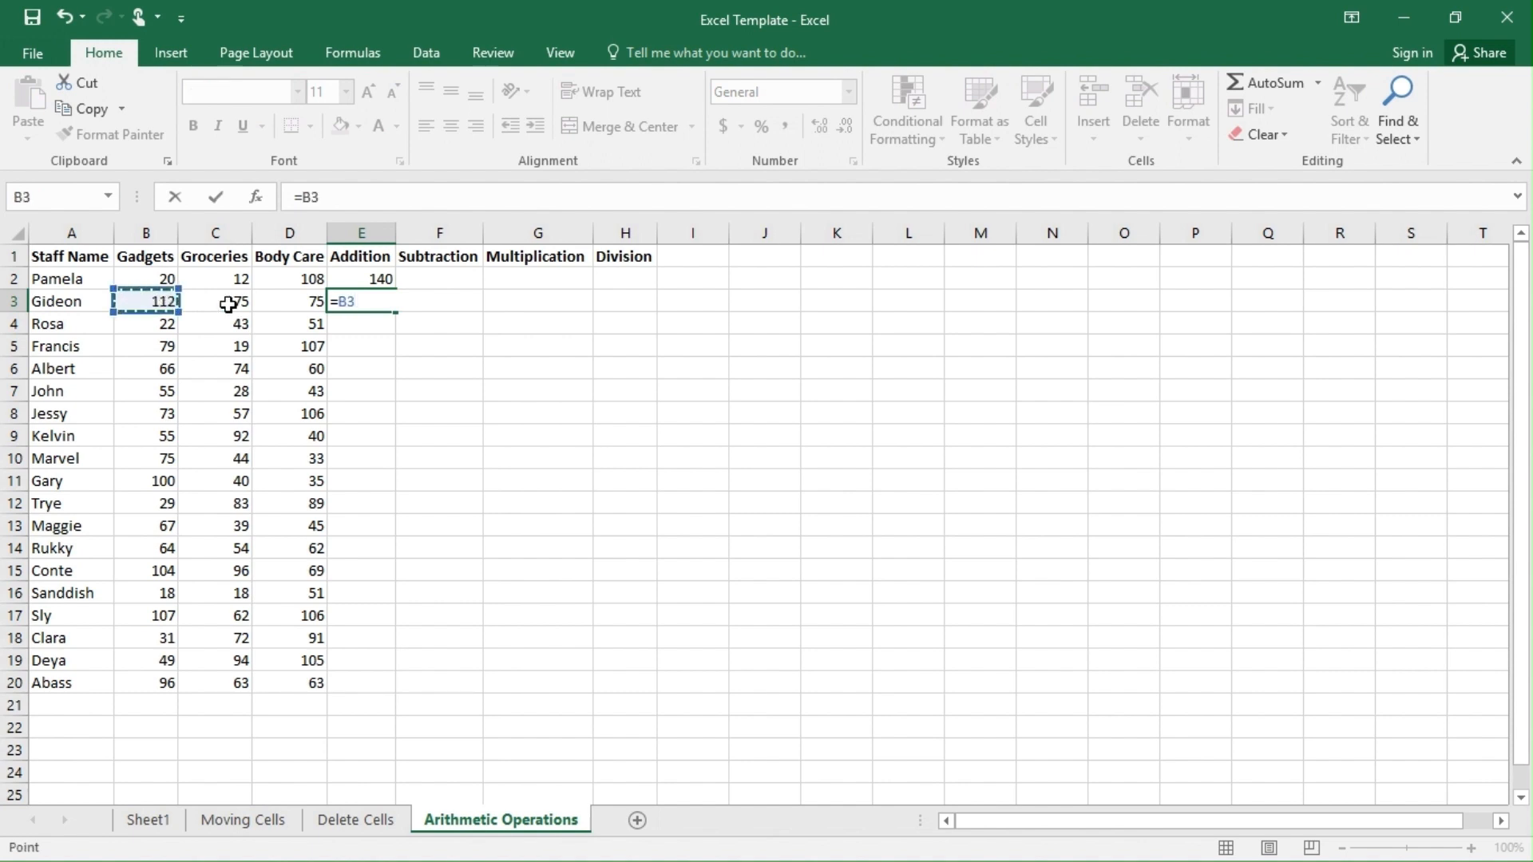
type("+")
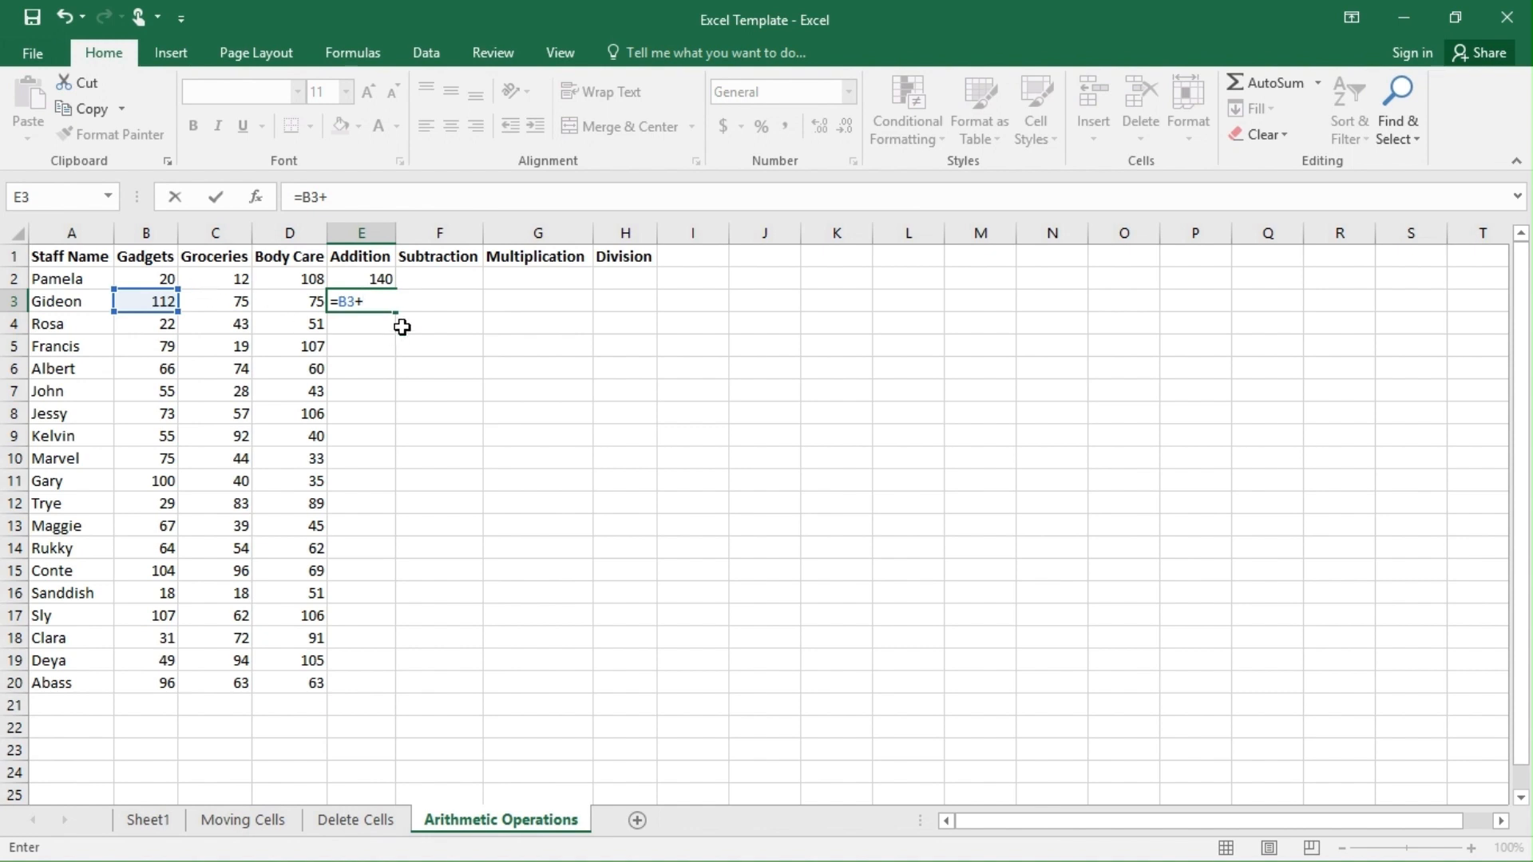
type("C3")
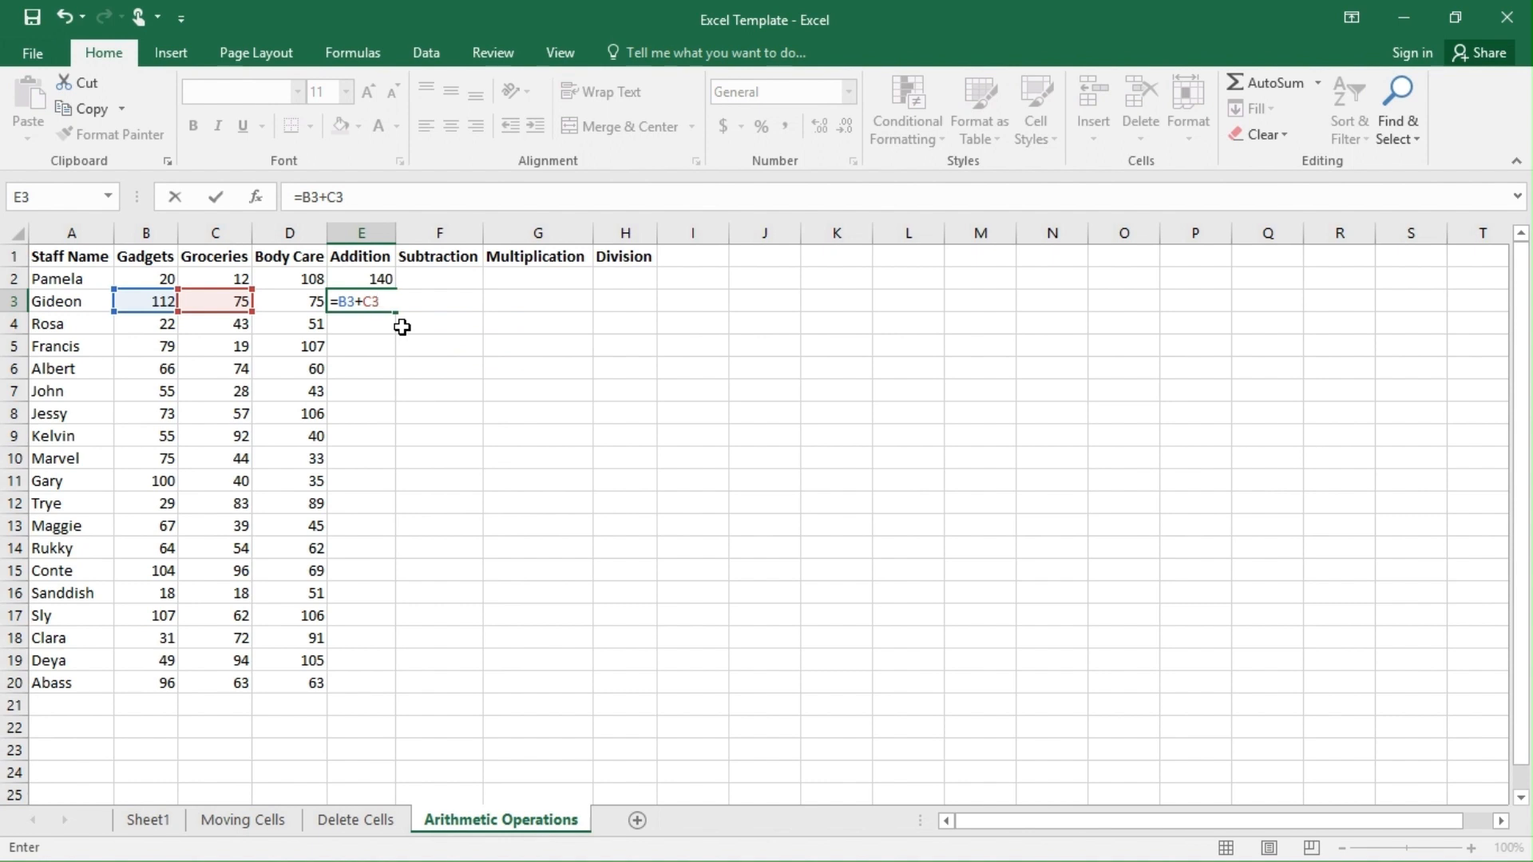
type("+")
type("D3")
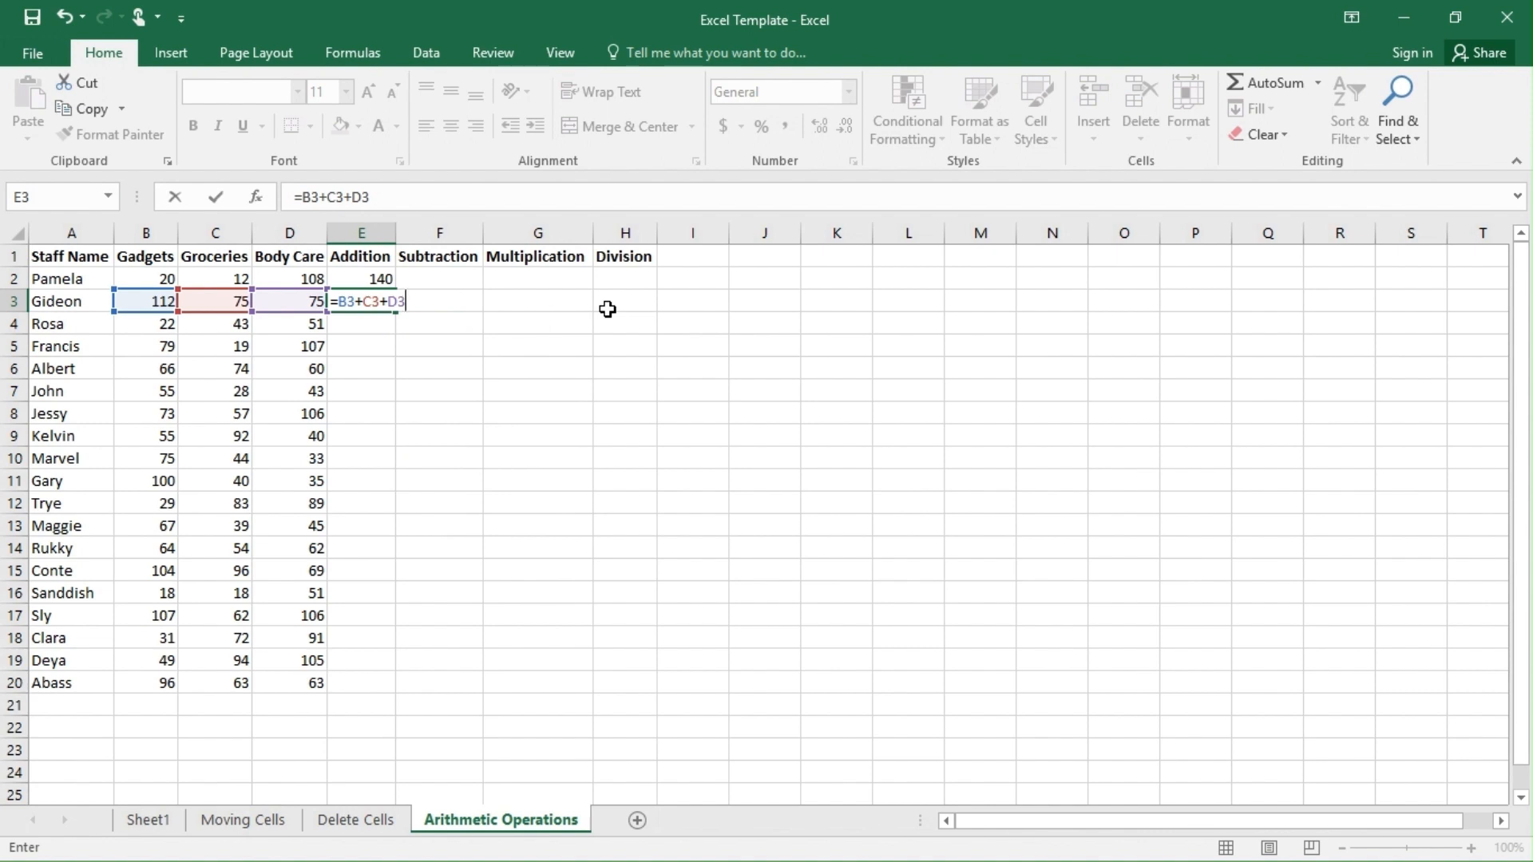
key("Return")
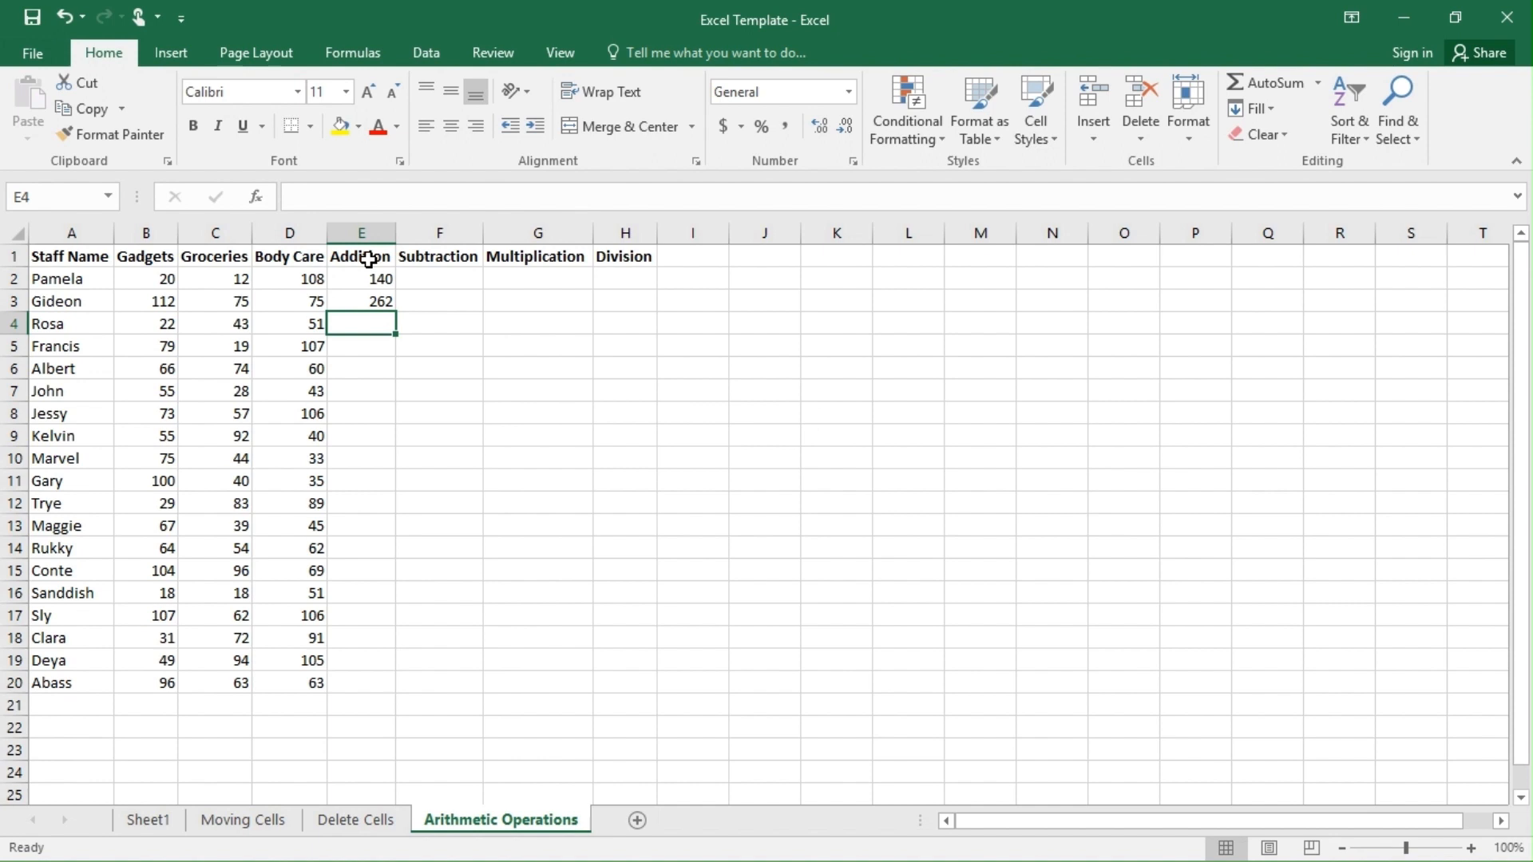
- Total row 4 in the Addition column by entering =SUM(B4:D4) in cell E4
type("=")
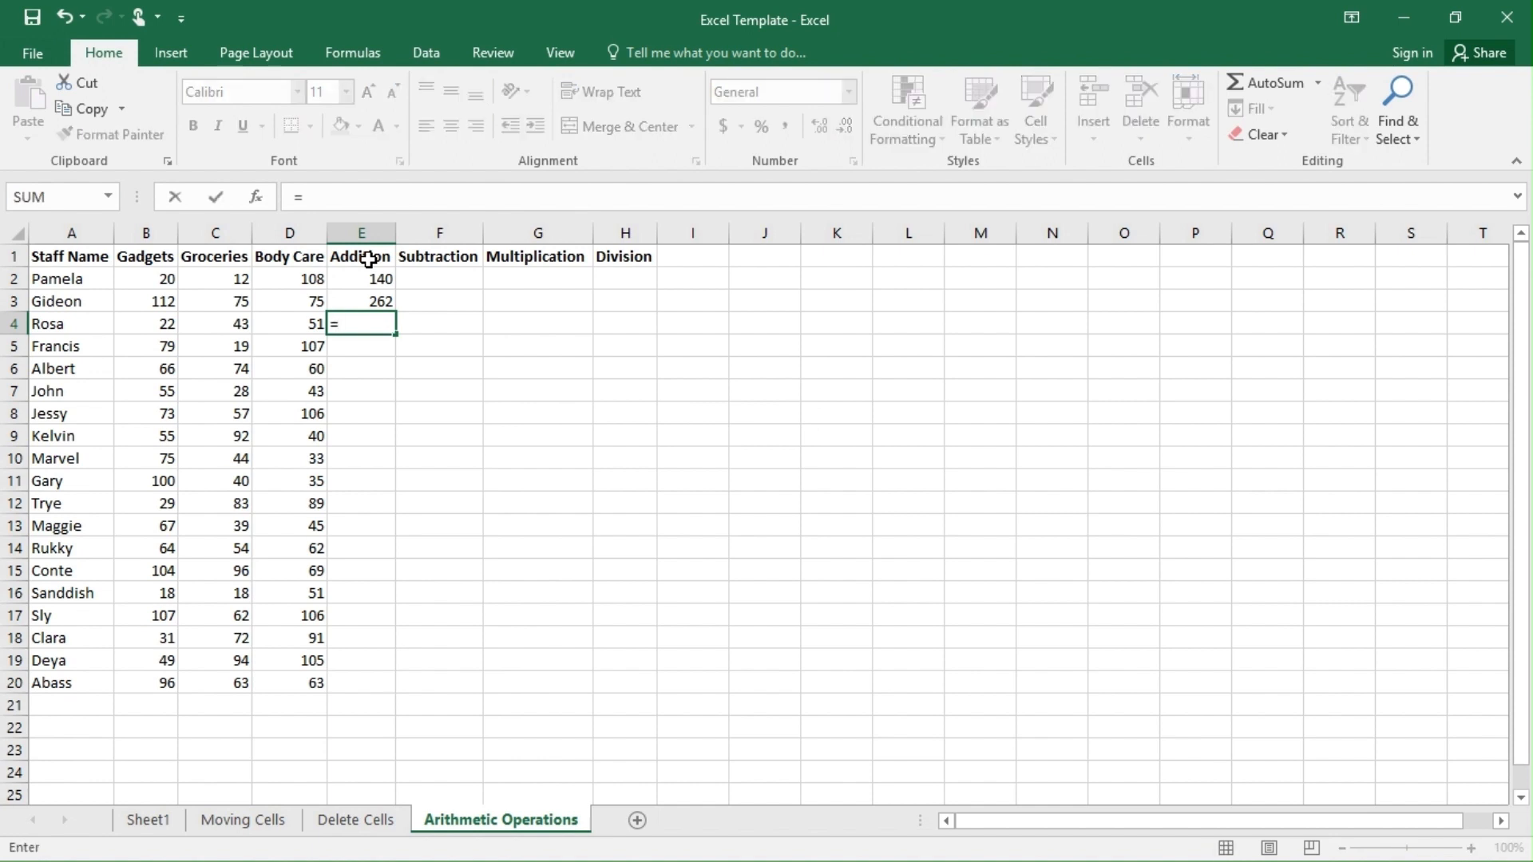
type("SUM")
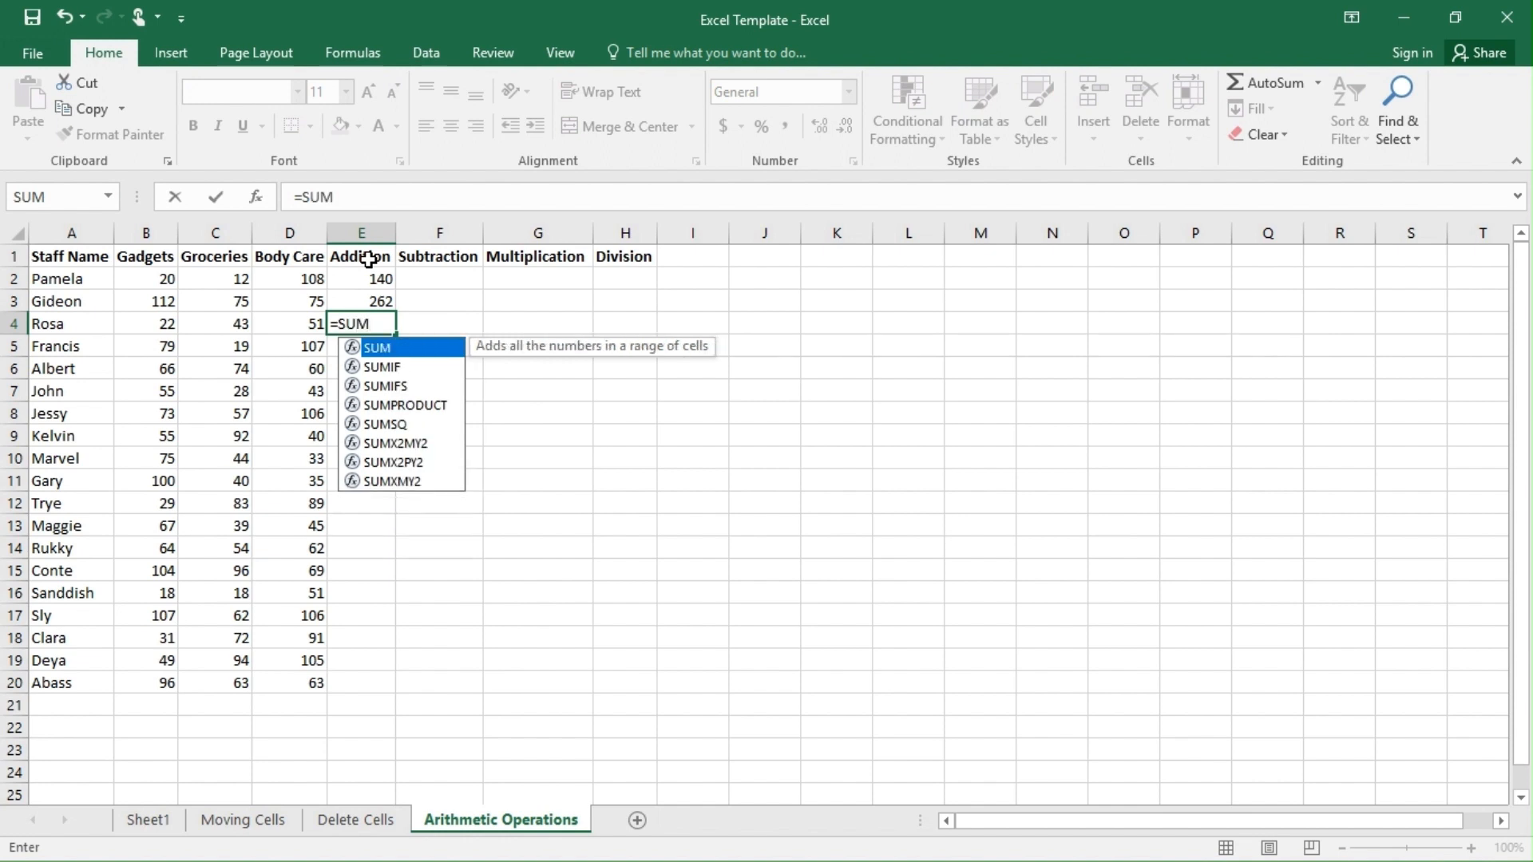
type("(")
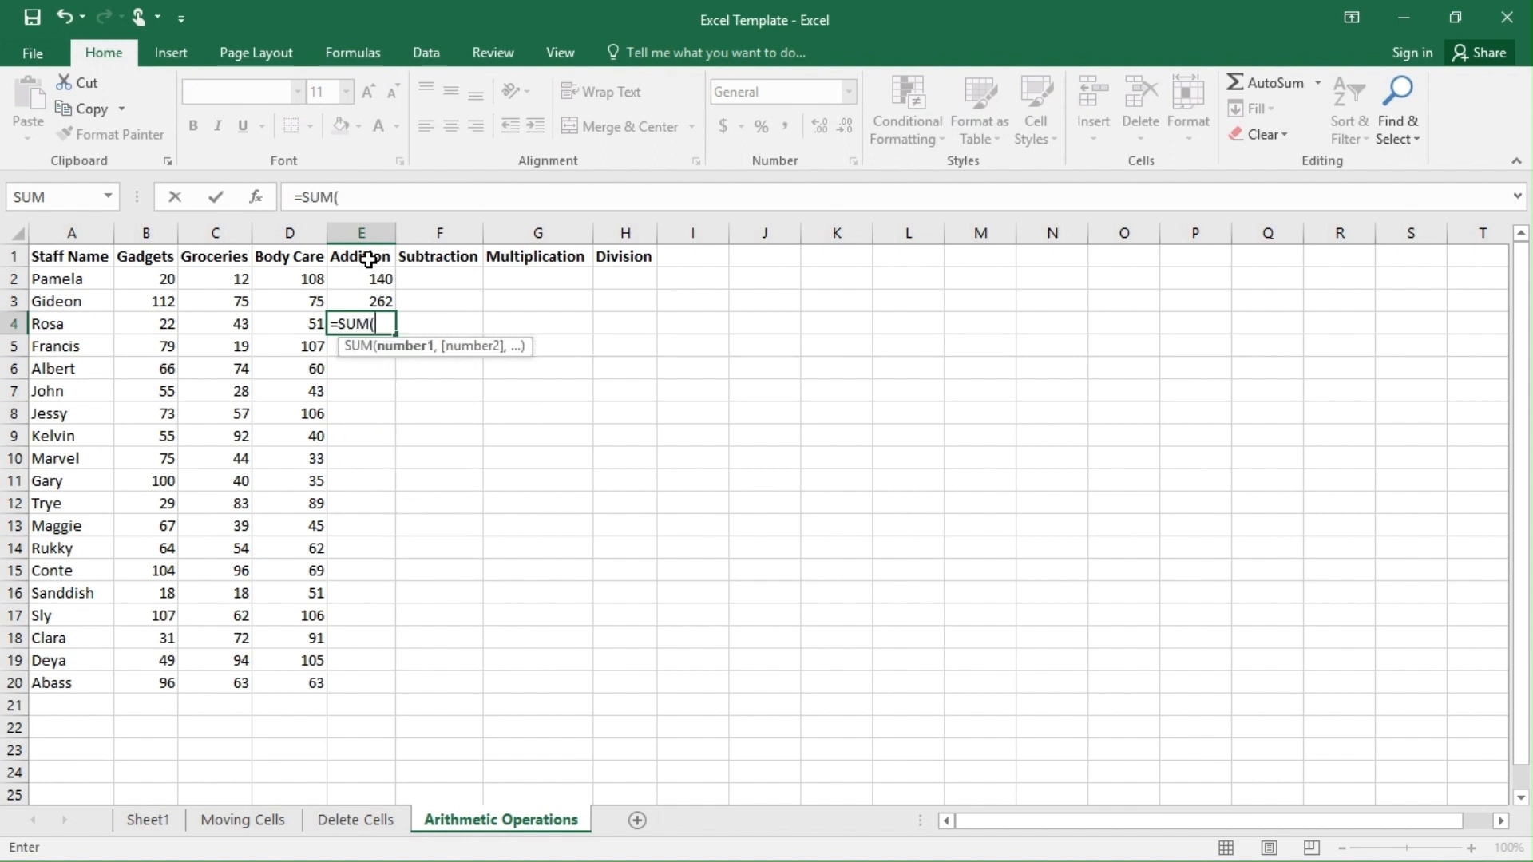
left_click(145, 324)
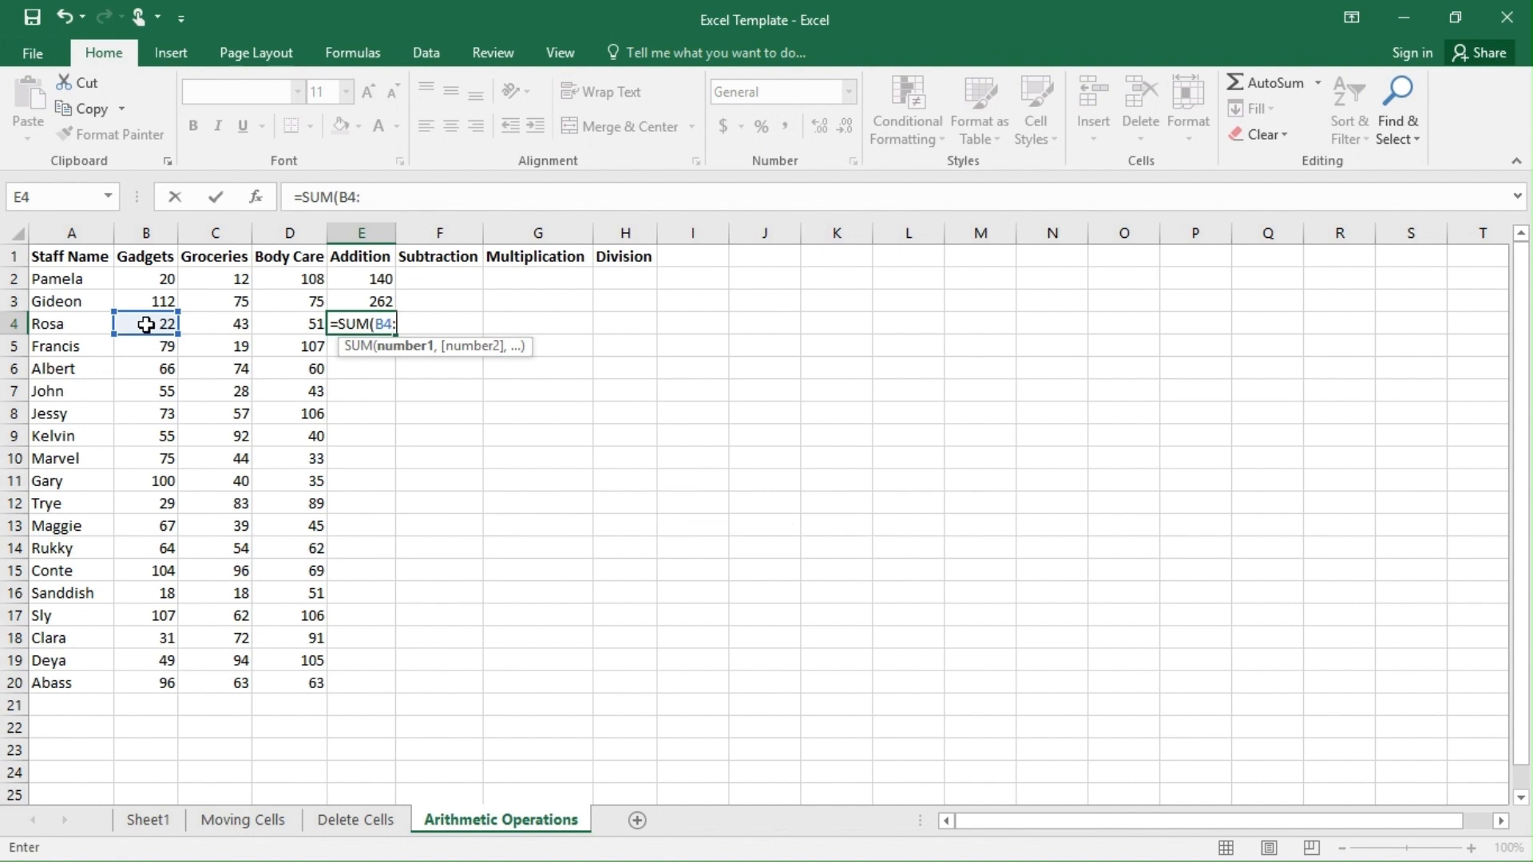
left_click(302, 329)
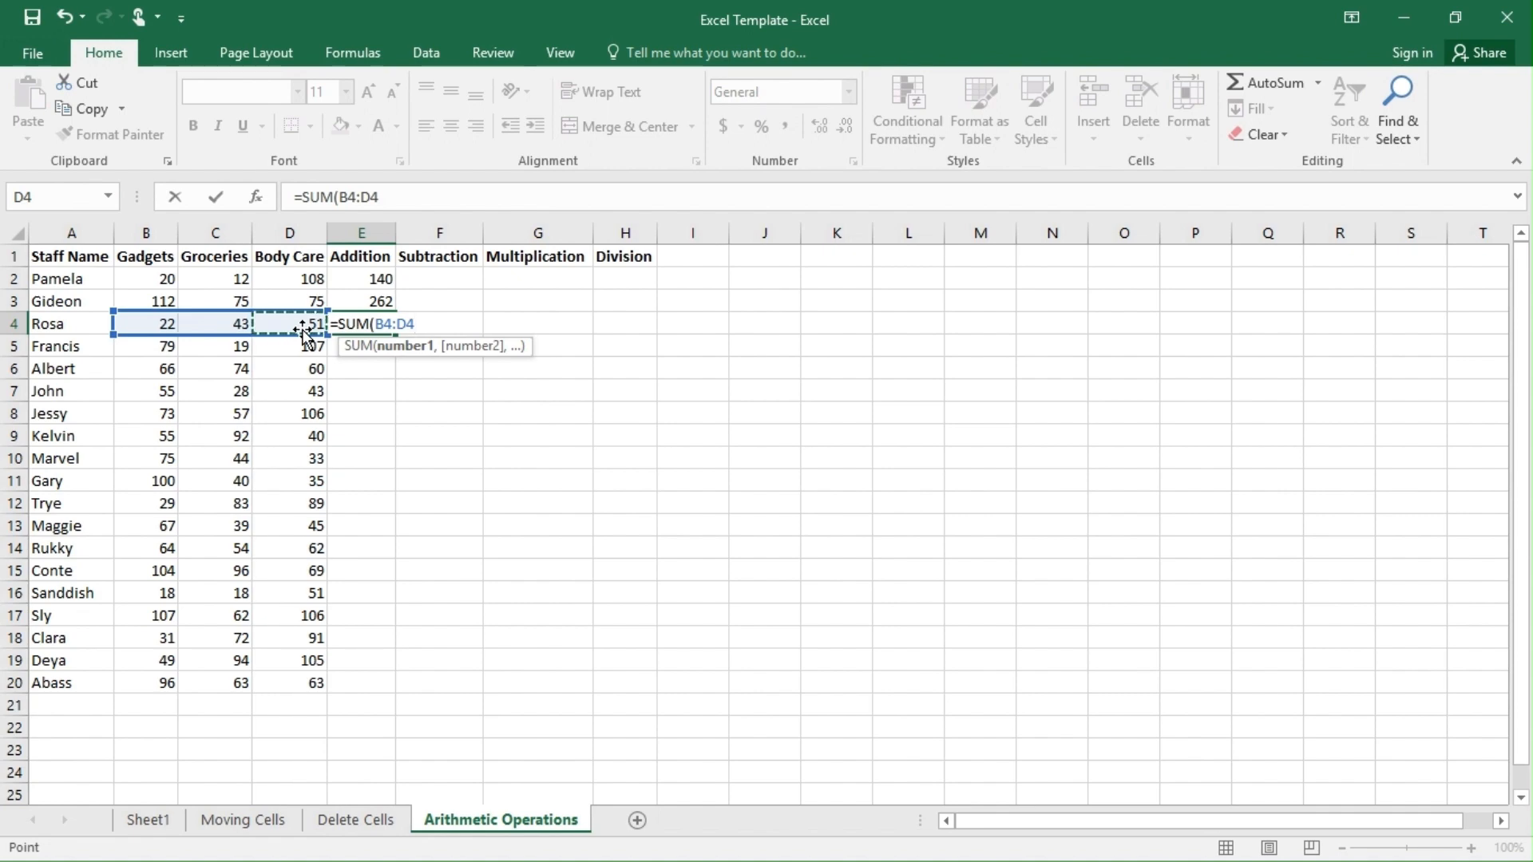
type(")")
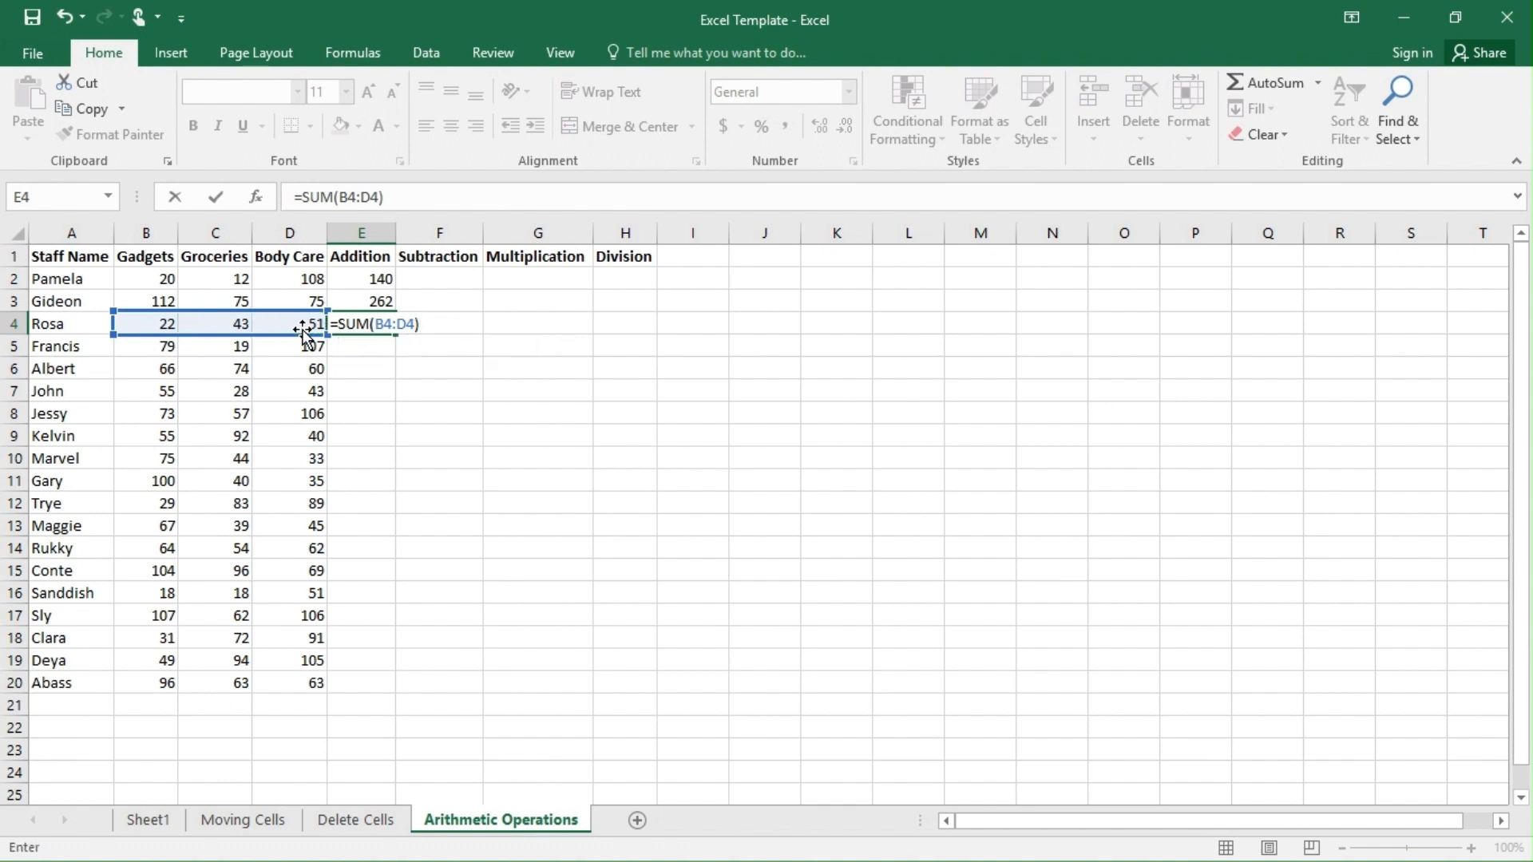
key("Return")
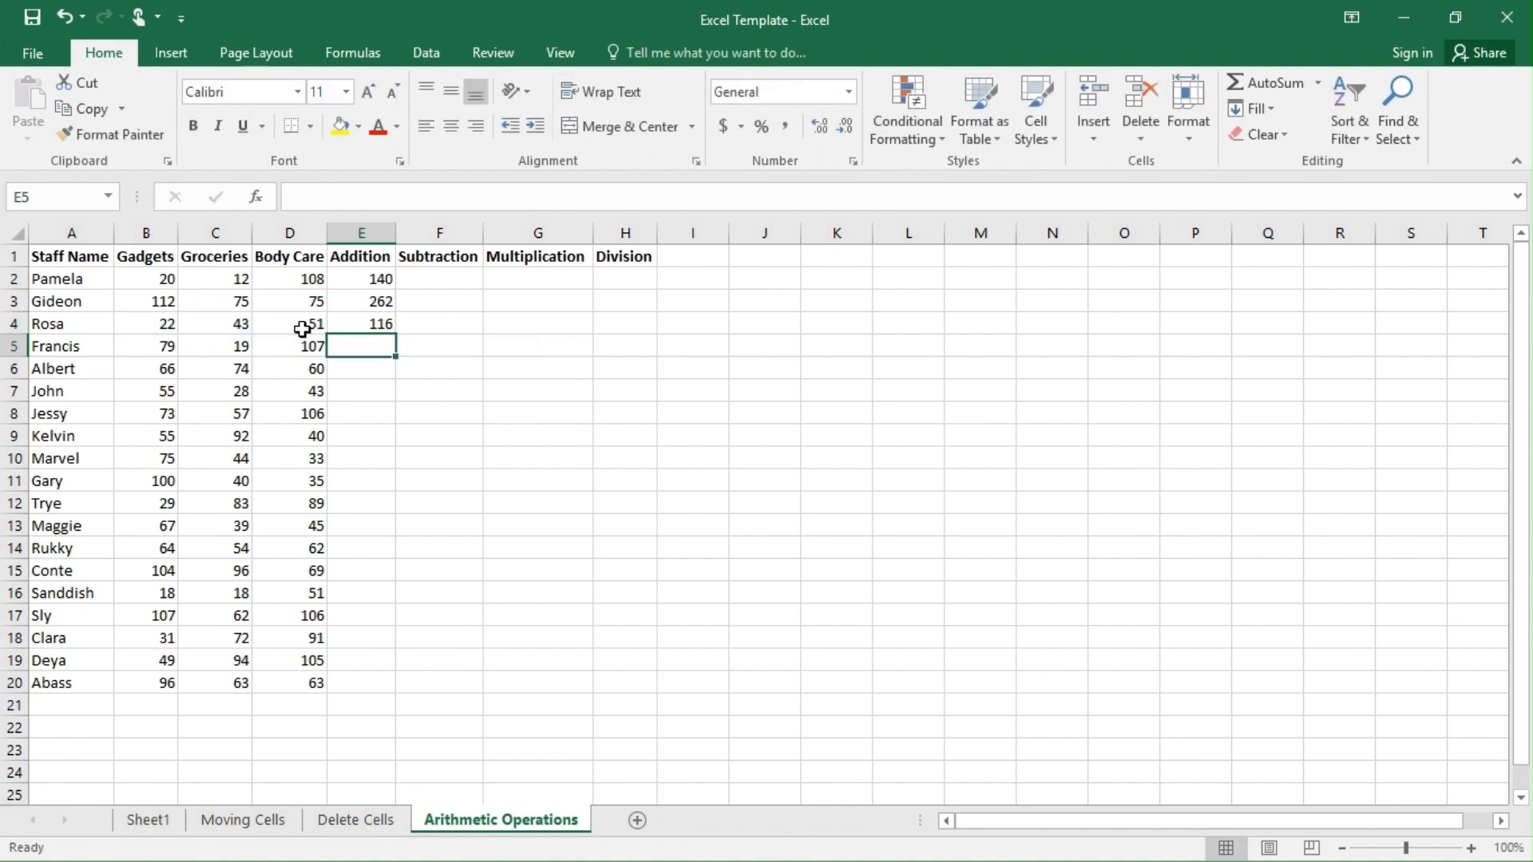
- Compare the SUM formula in E4 with the cell-by-cell addition formula in E3, leaving both as they are
double_click(363, 323)
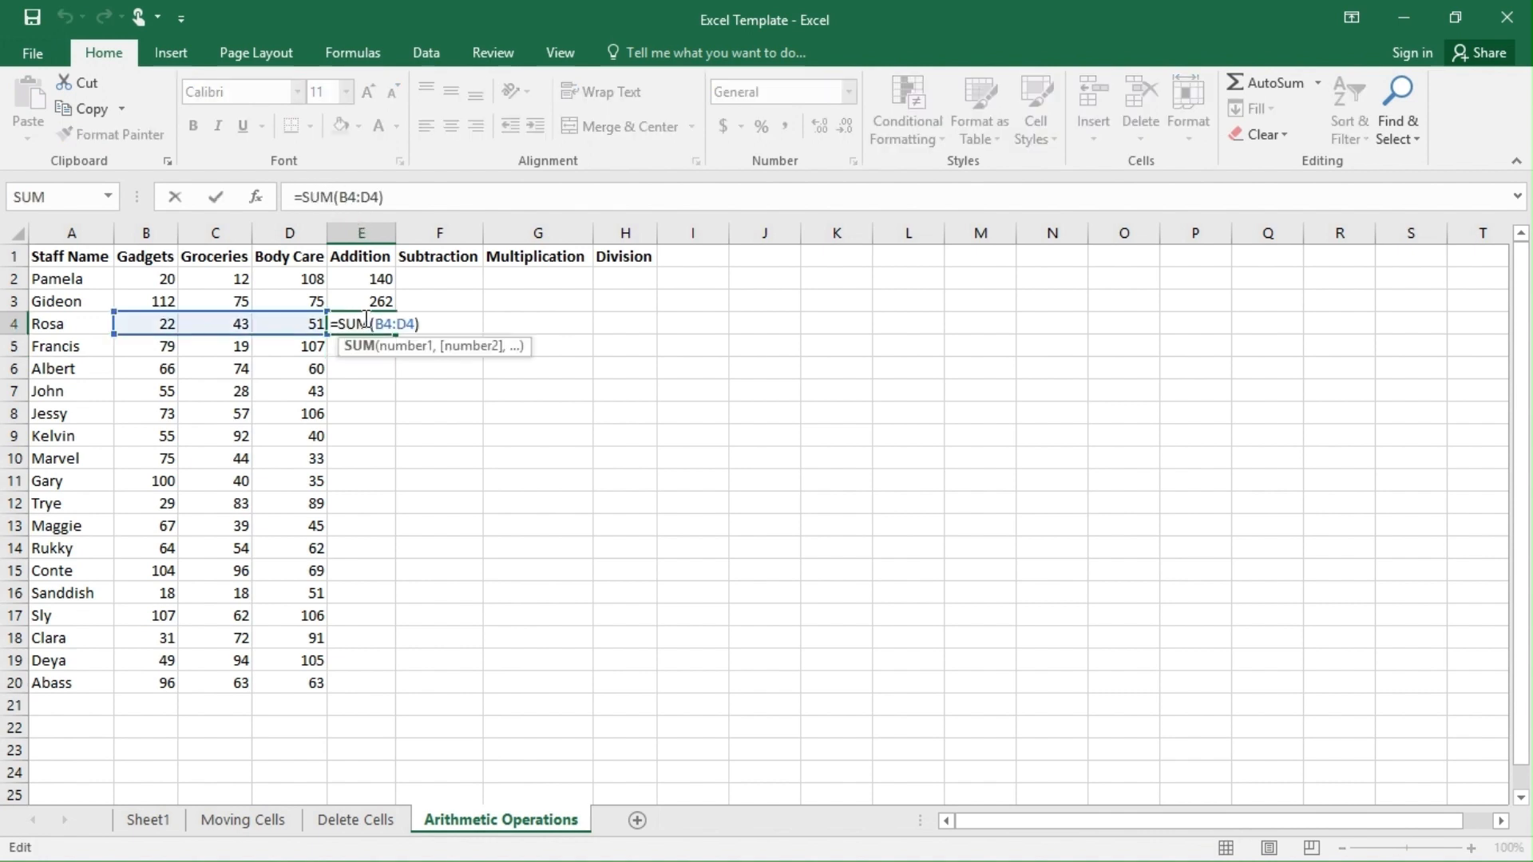
double_click(375, 301)
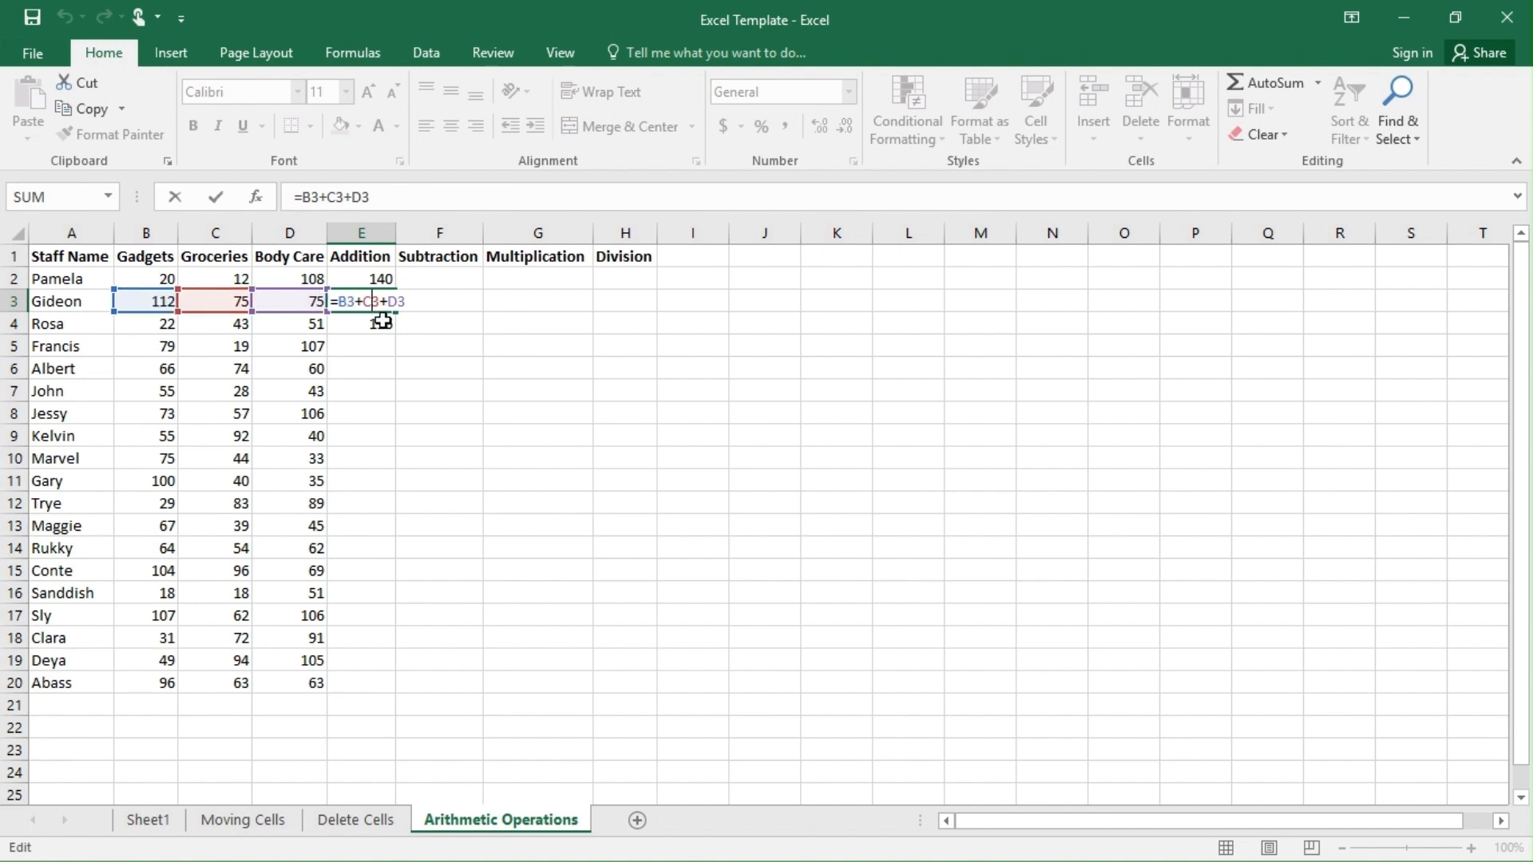
key("Return")
key("alt+equal")
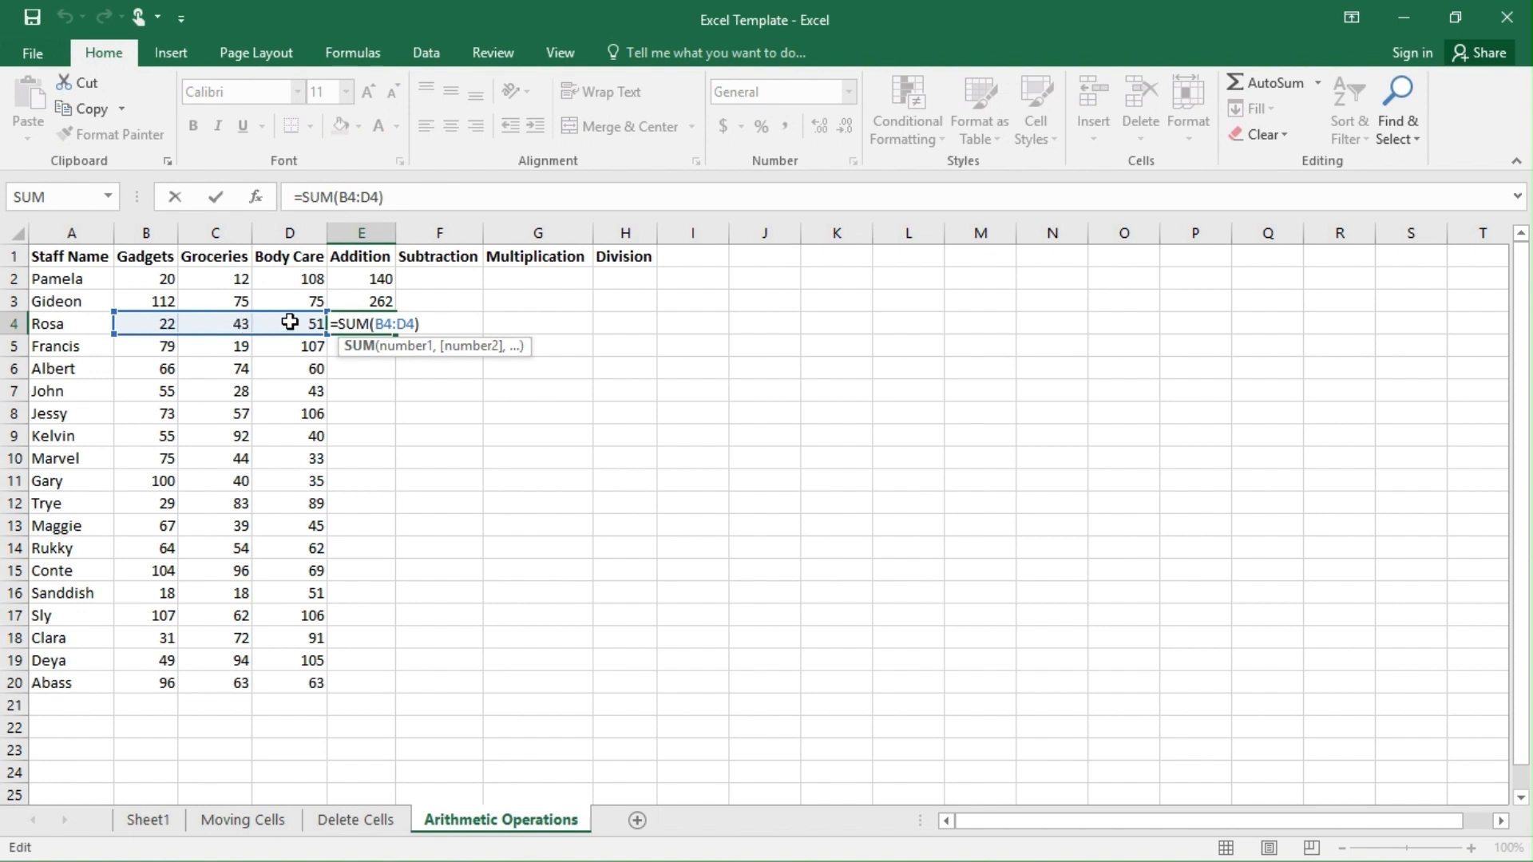
left_click(377, 365)
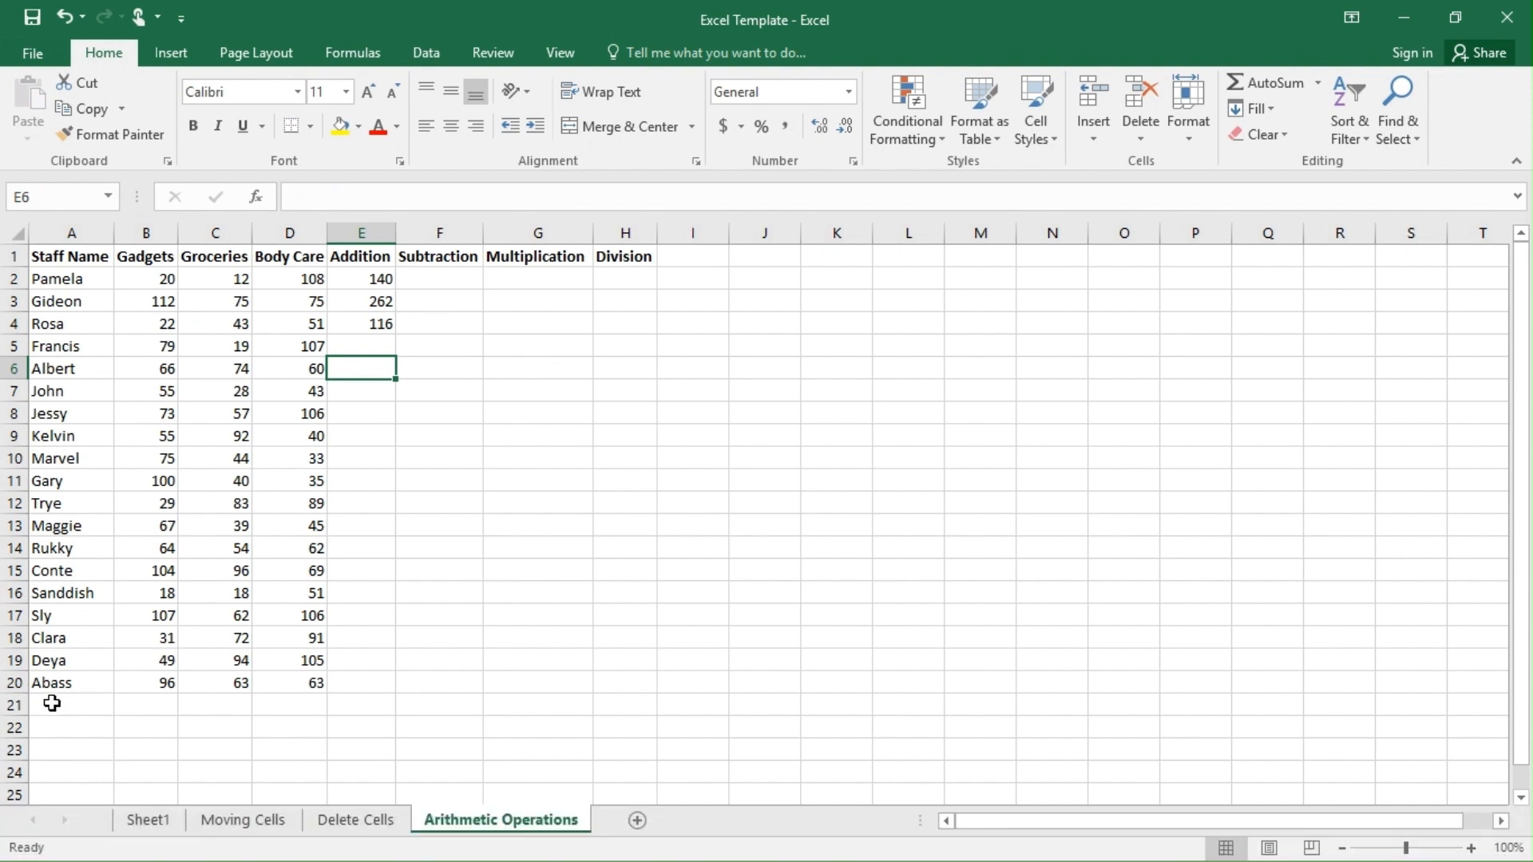
- Label the row below the staff list by entering TOTAL in cell A21
left_click(150, 235)
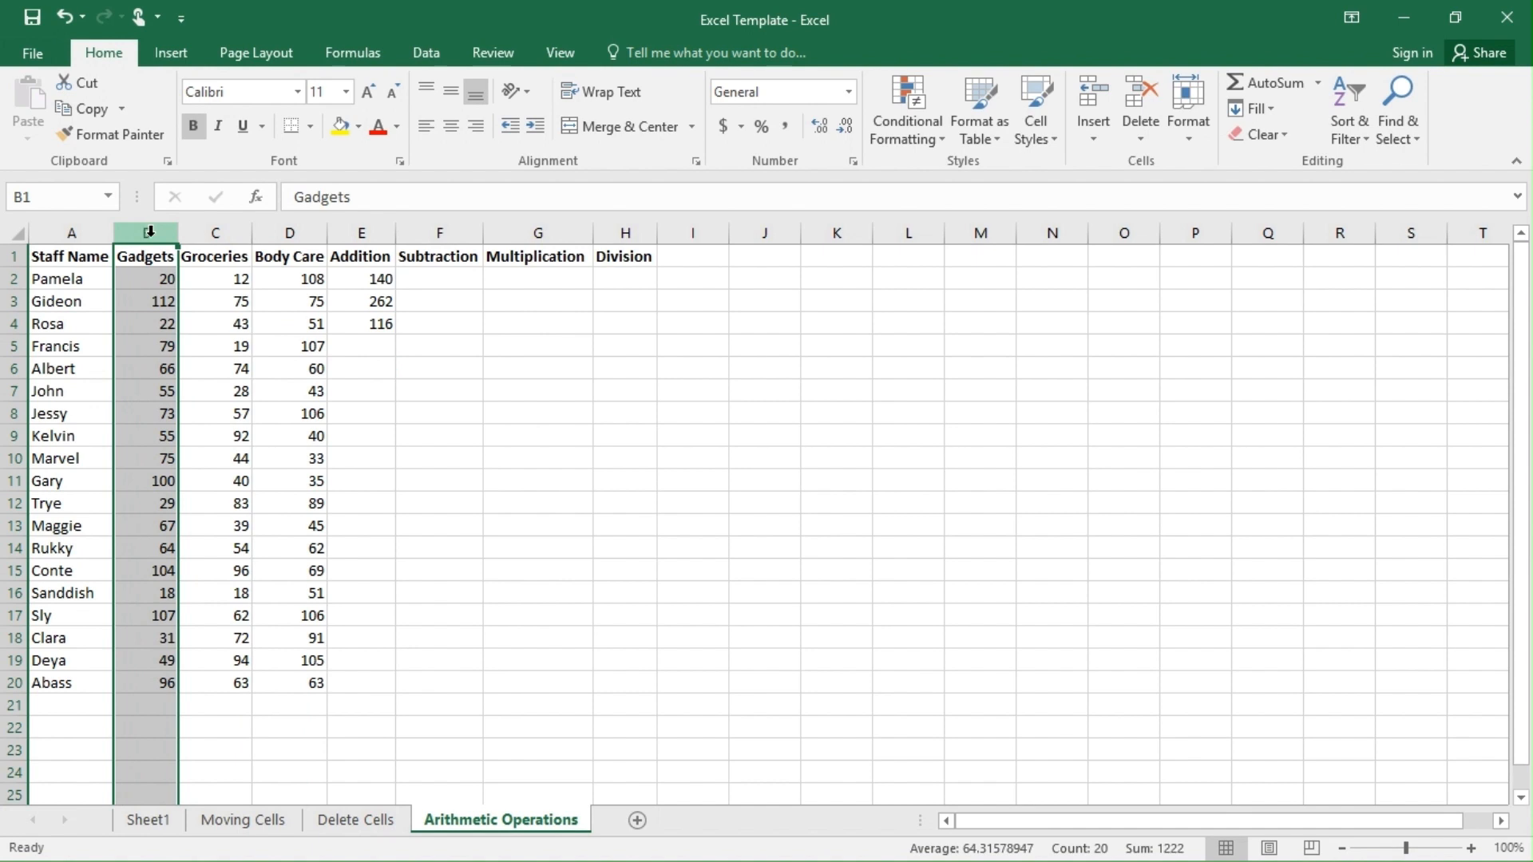
left_click_drag(157, 279, 152, 687)
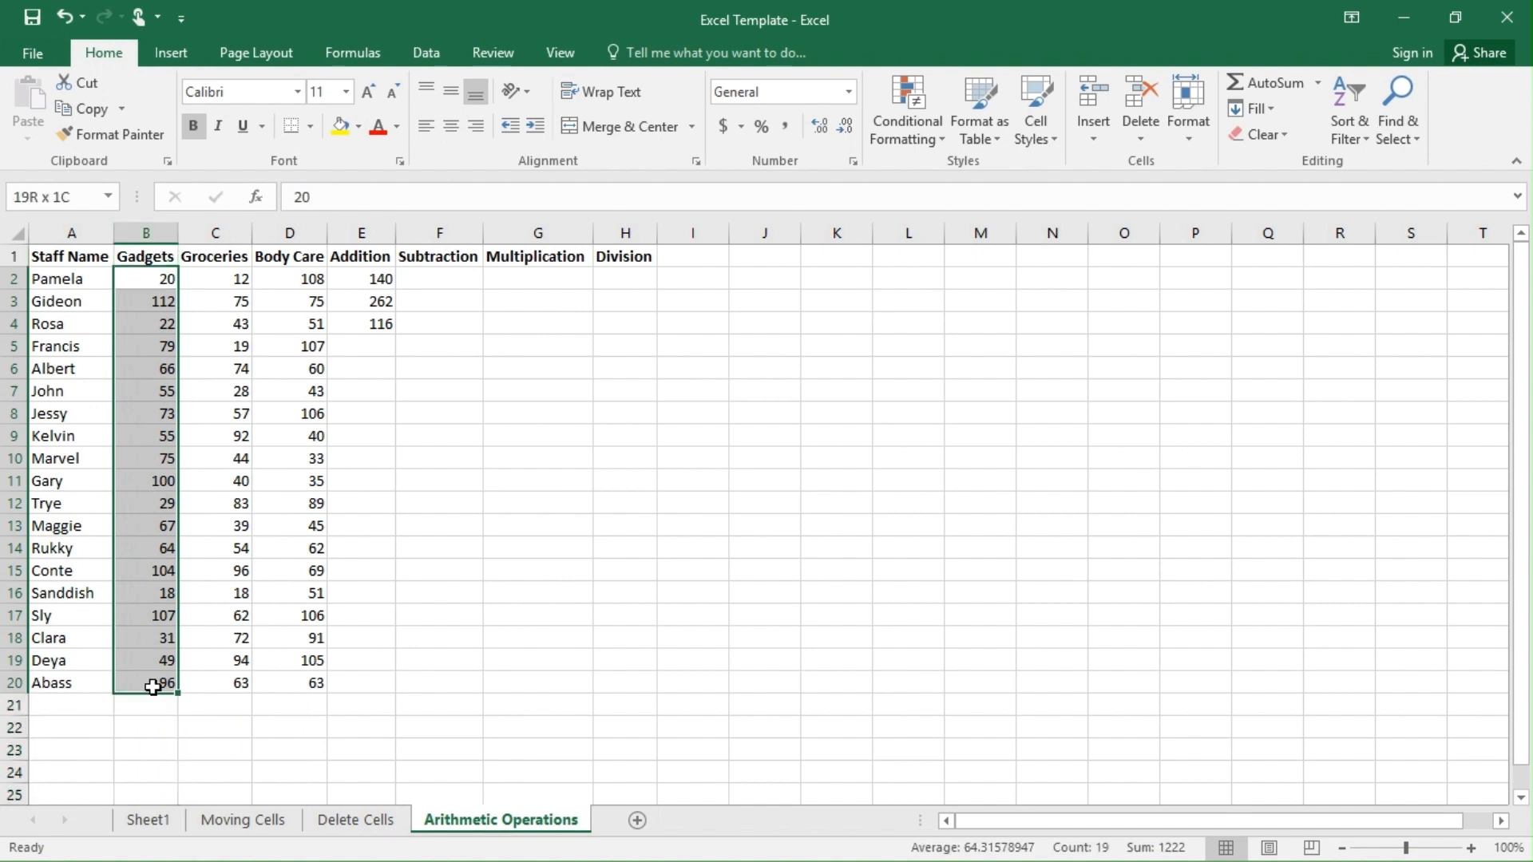
left_click(127, 705)
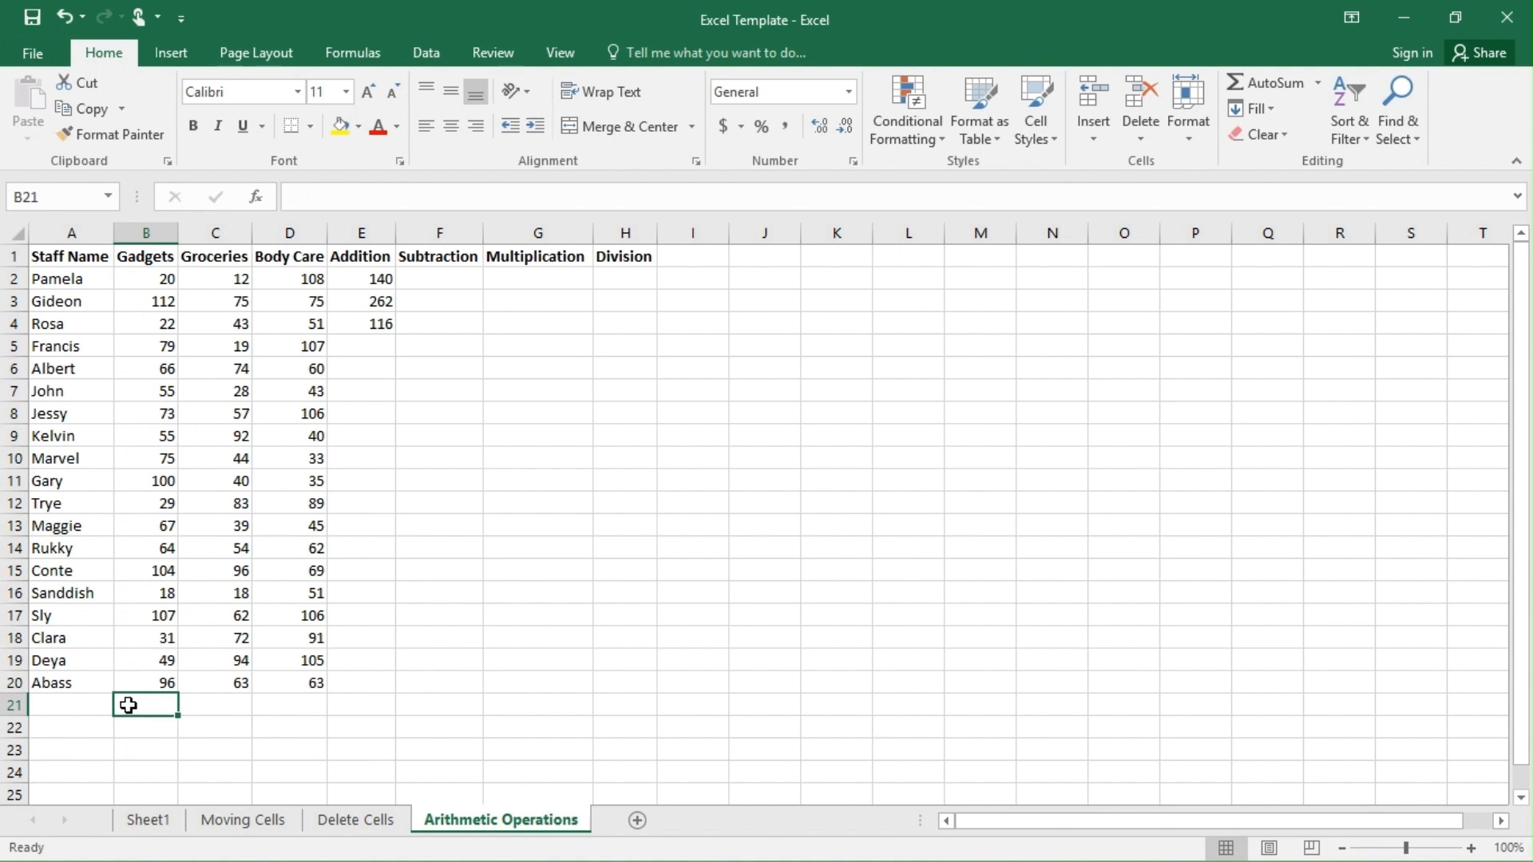
left_click(88, 706)
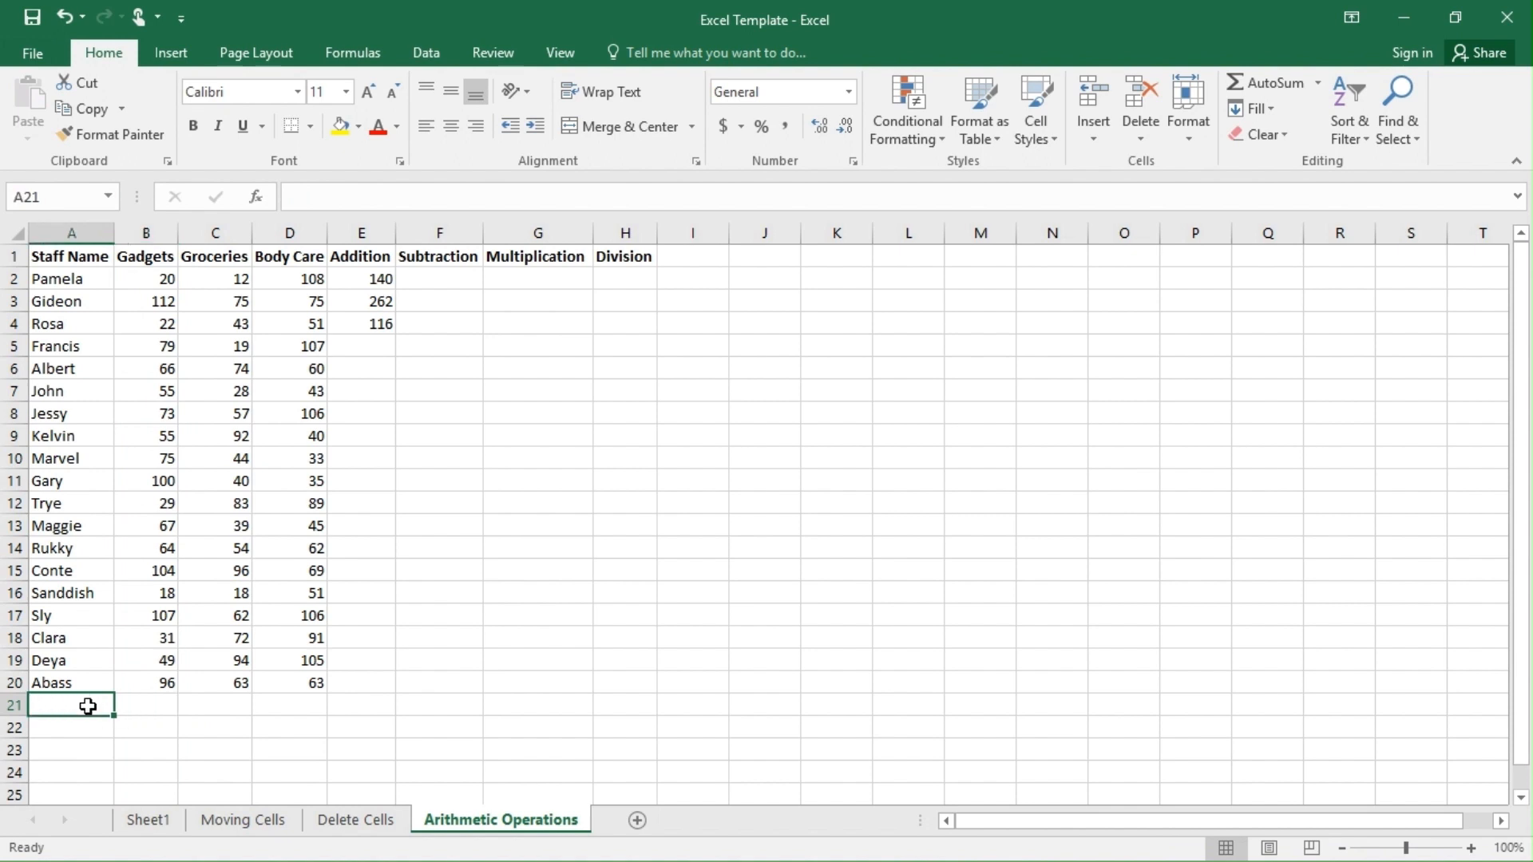
type("TOTAL")
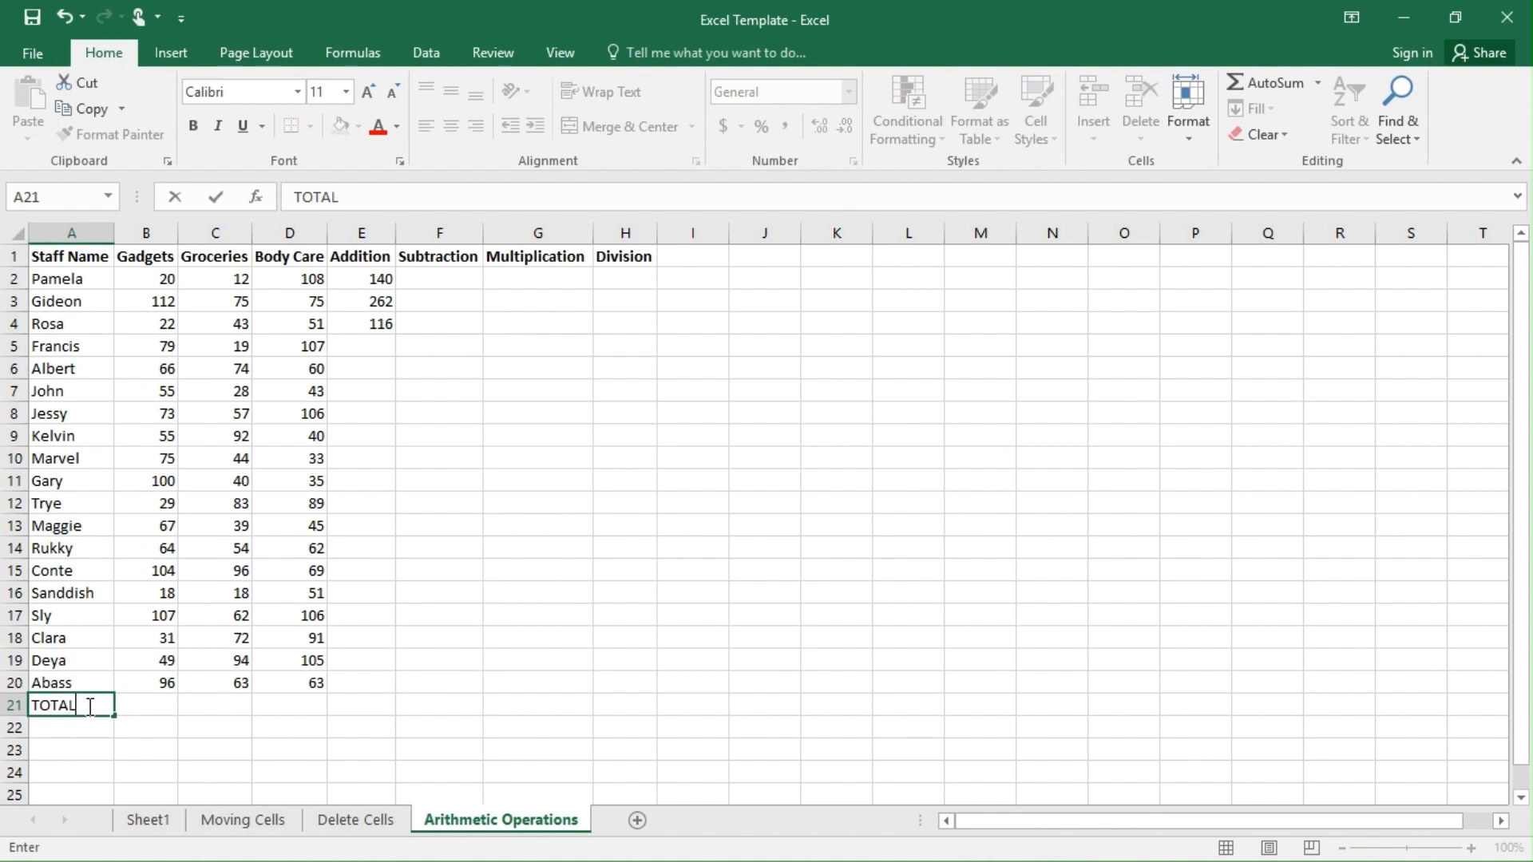
- Total the Gadgets column by entering =SUM(B2:B20) in cell B21
left_click(136, 707)
type("=")
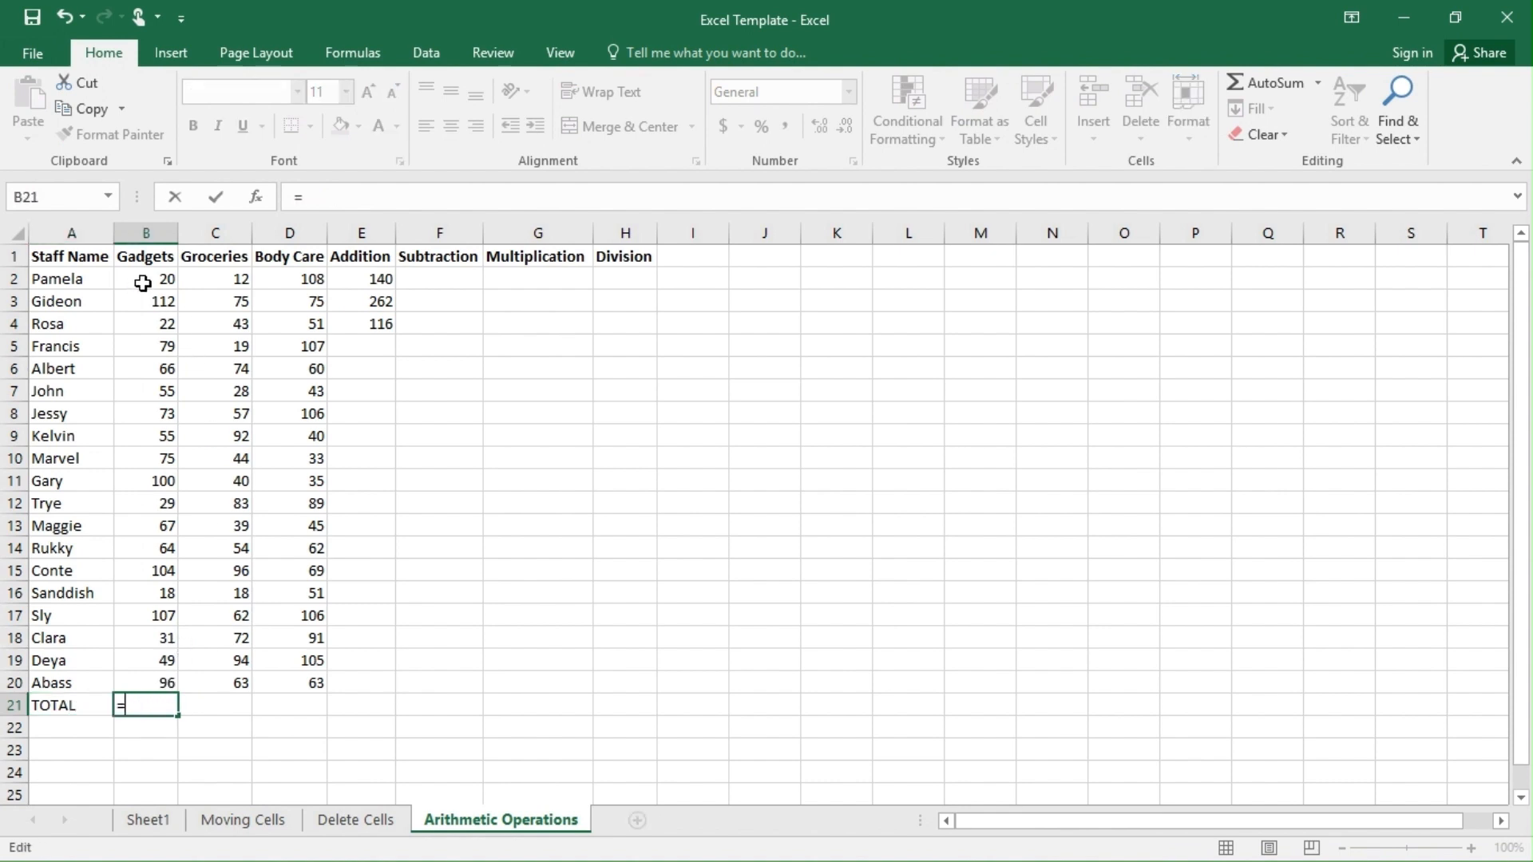
type("SUM(")
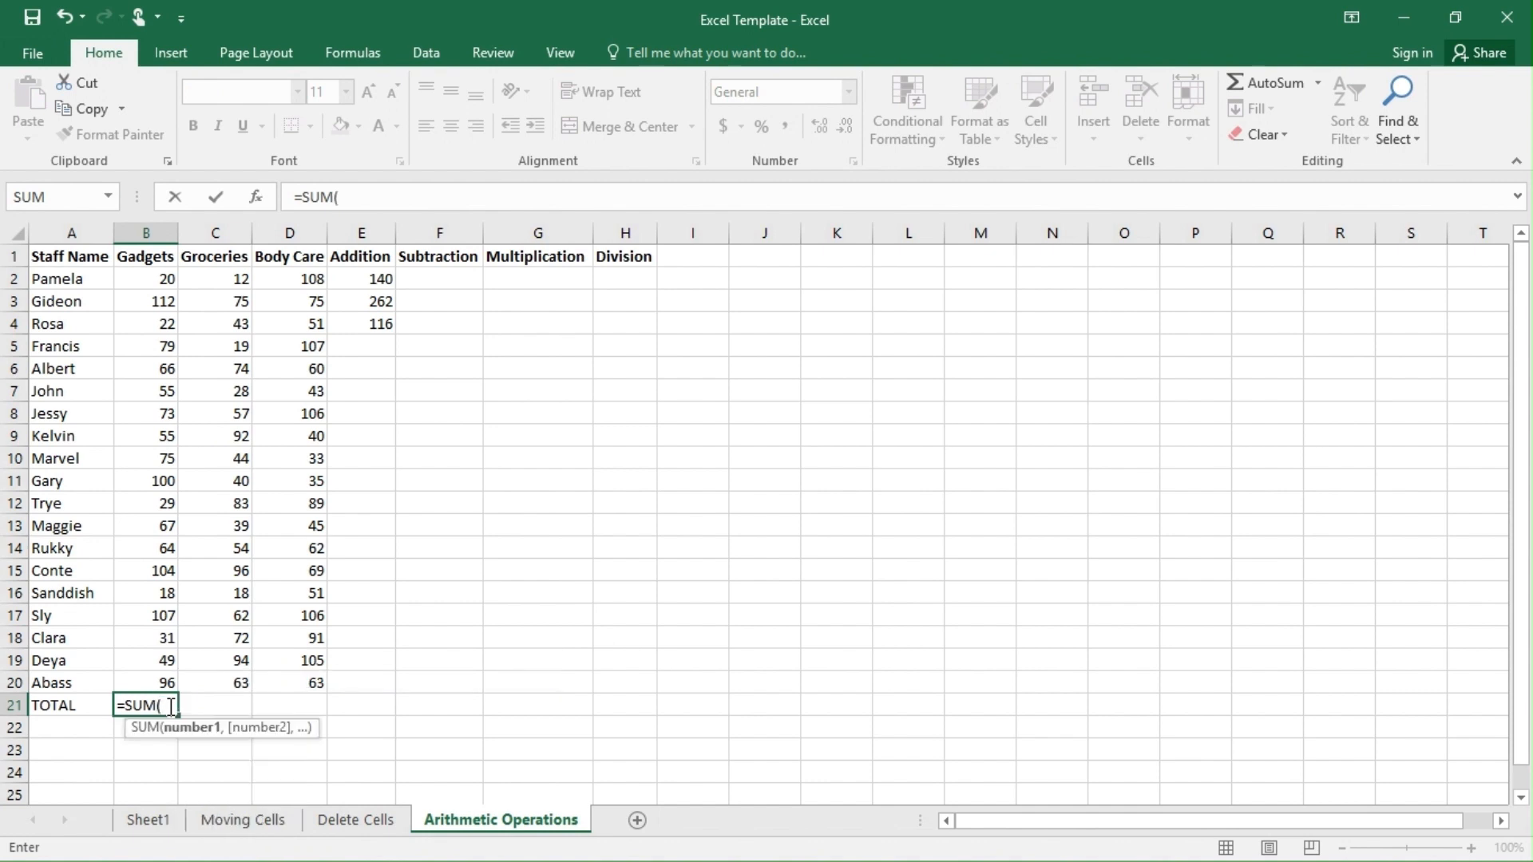
left_click(153, 278)
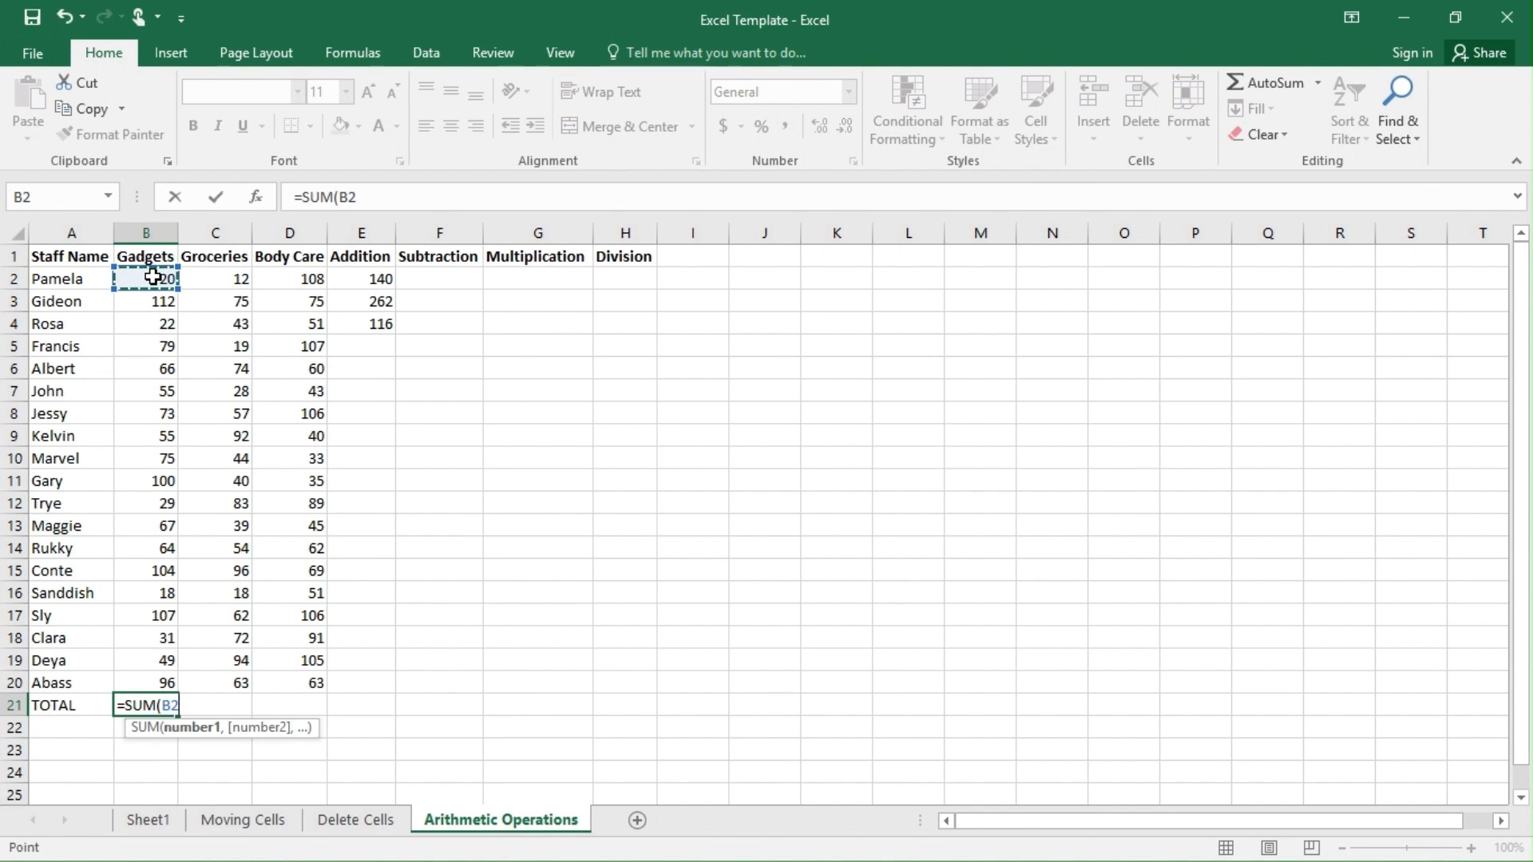
key("F8")
type(":")
left_click(154, 681)
type(")")
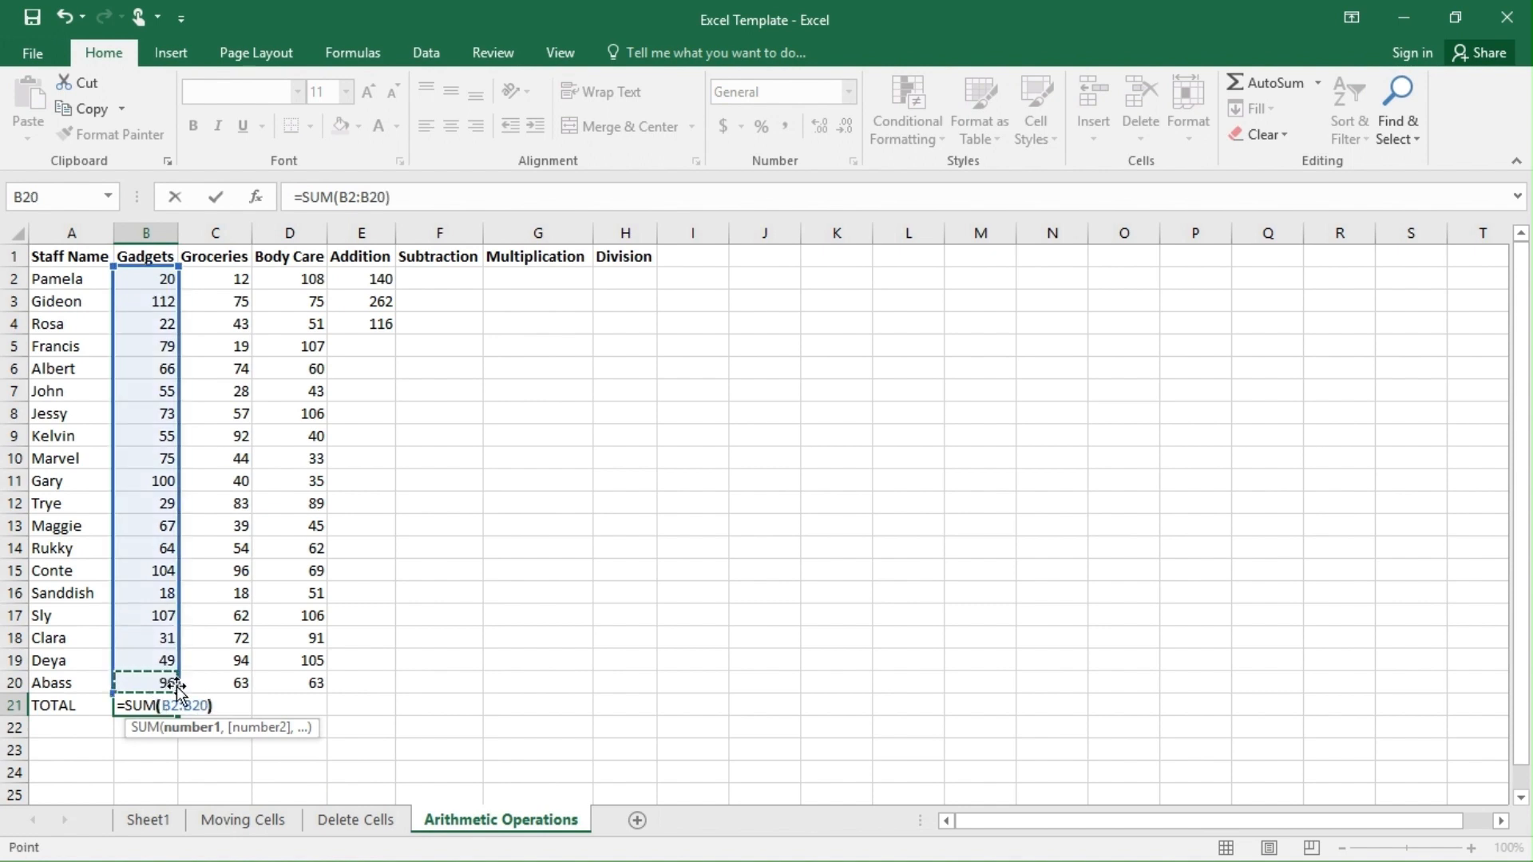
key("Return")
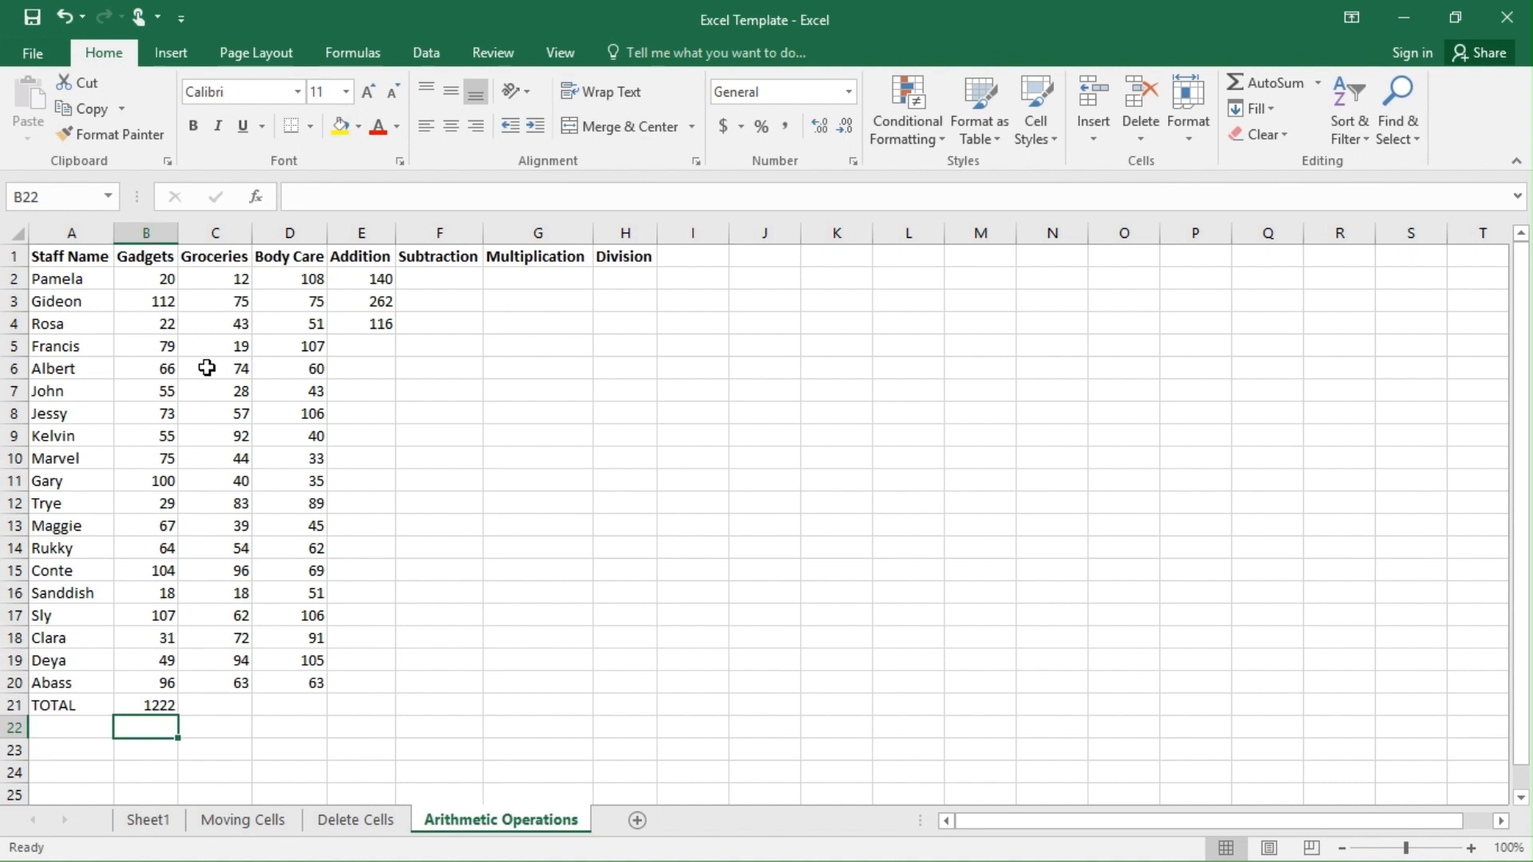
- Total the Groceries column by entering =SUM(C2:C20) in cell C21
left_click(218, 709)
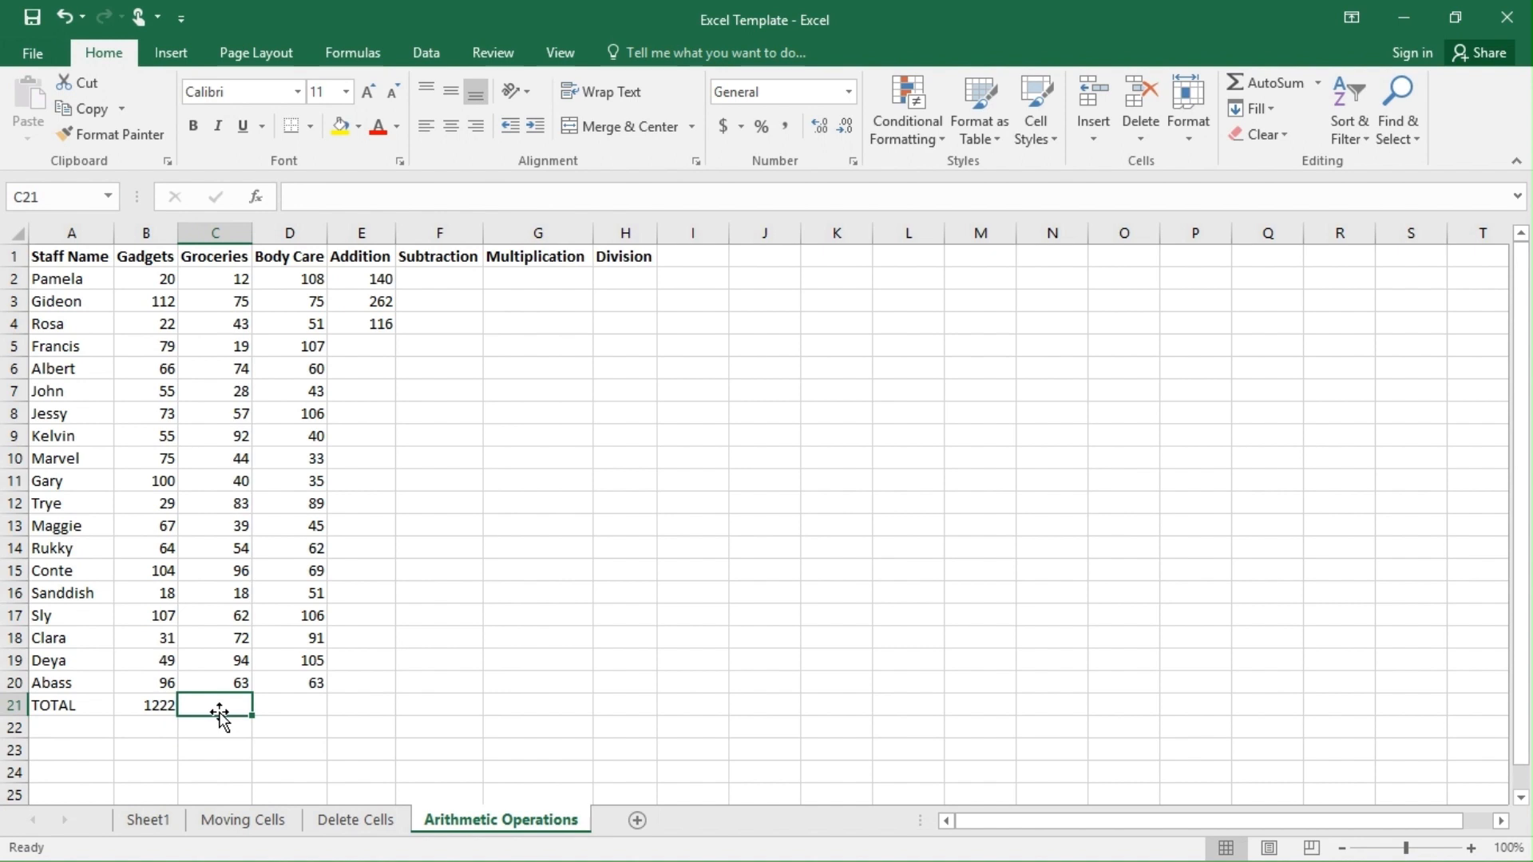
type("=SUM")
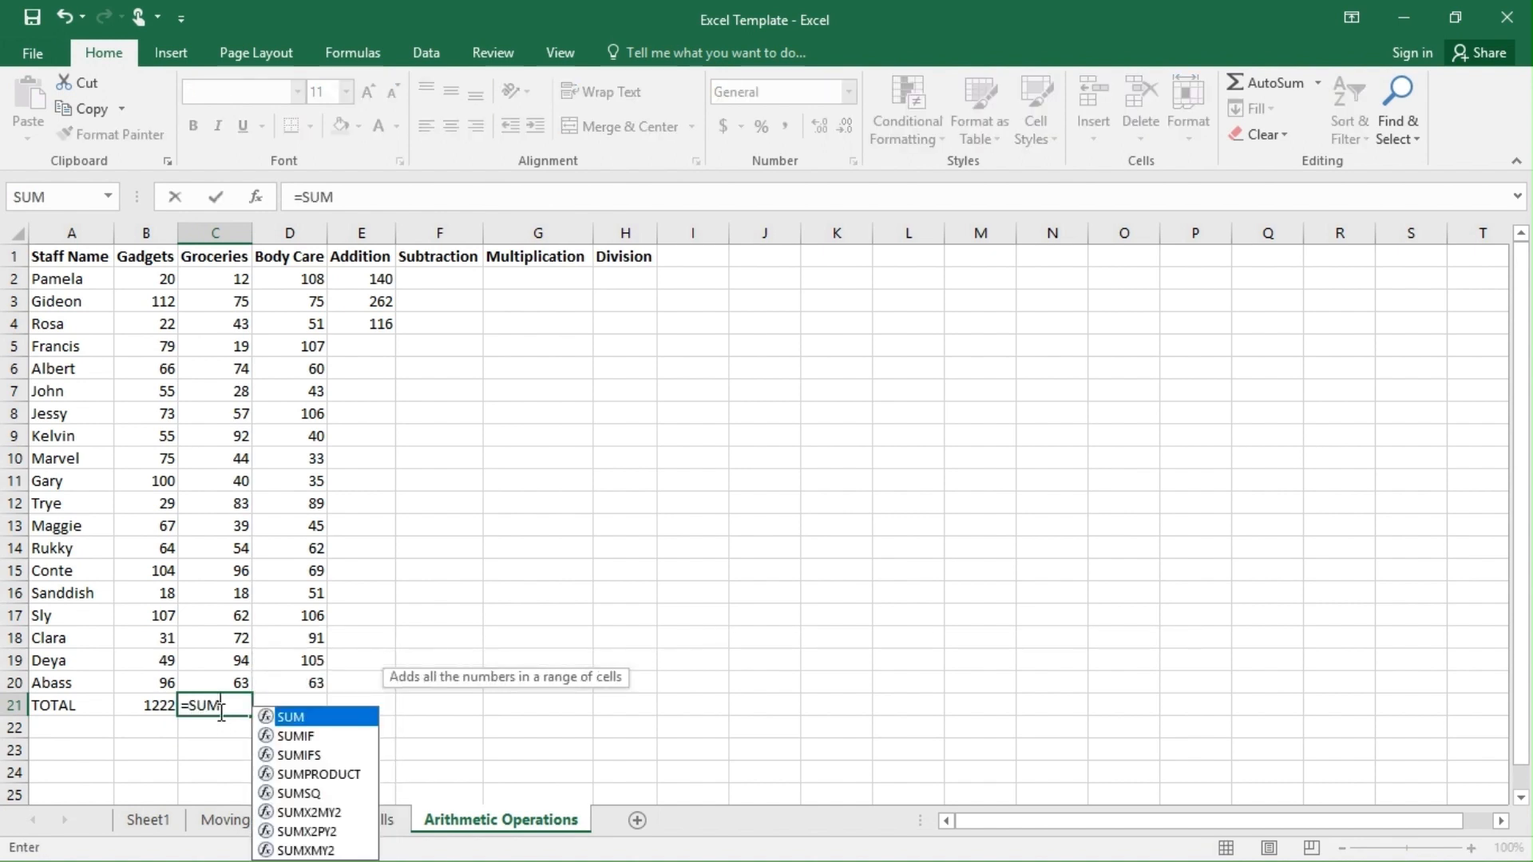
type("(")
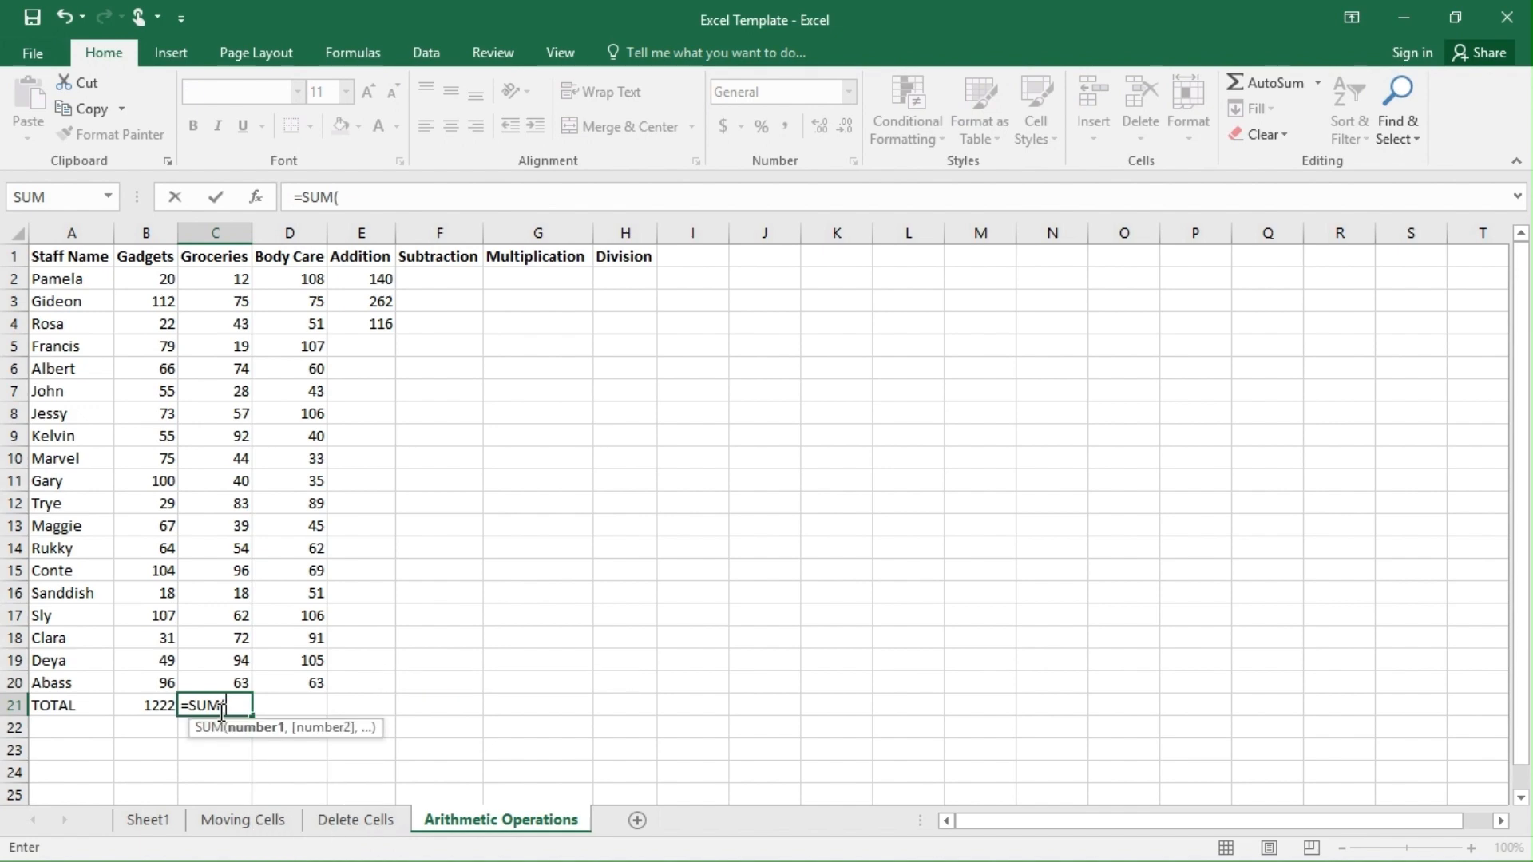
left_click(217, 276)
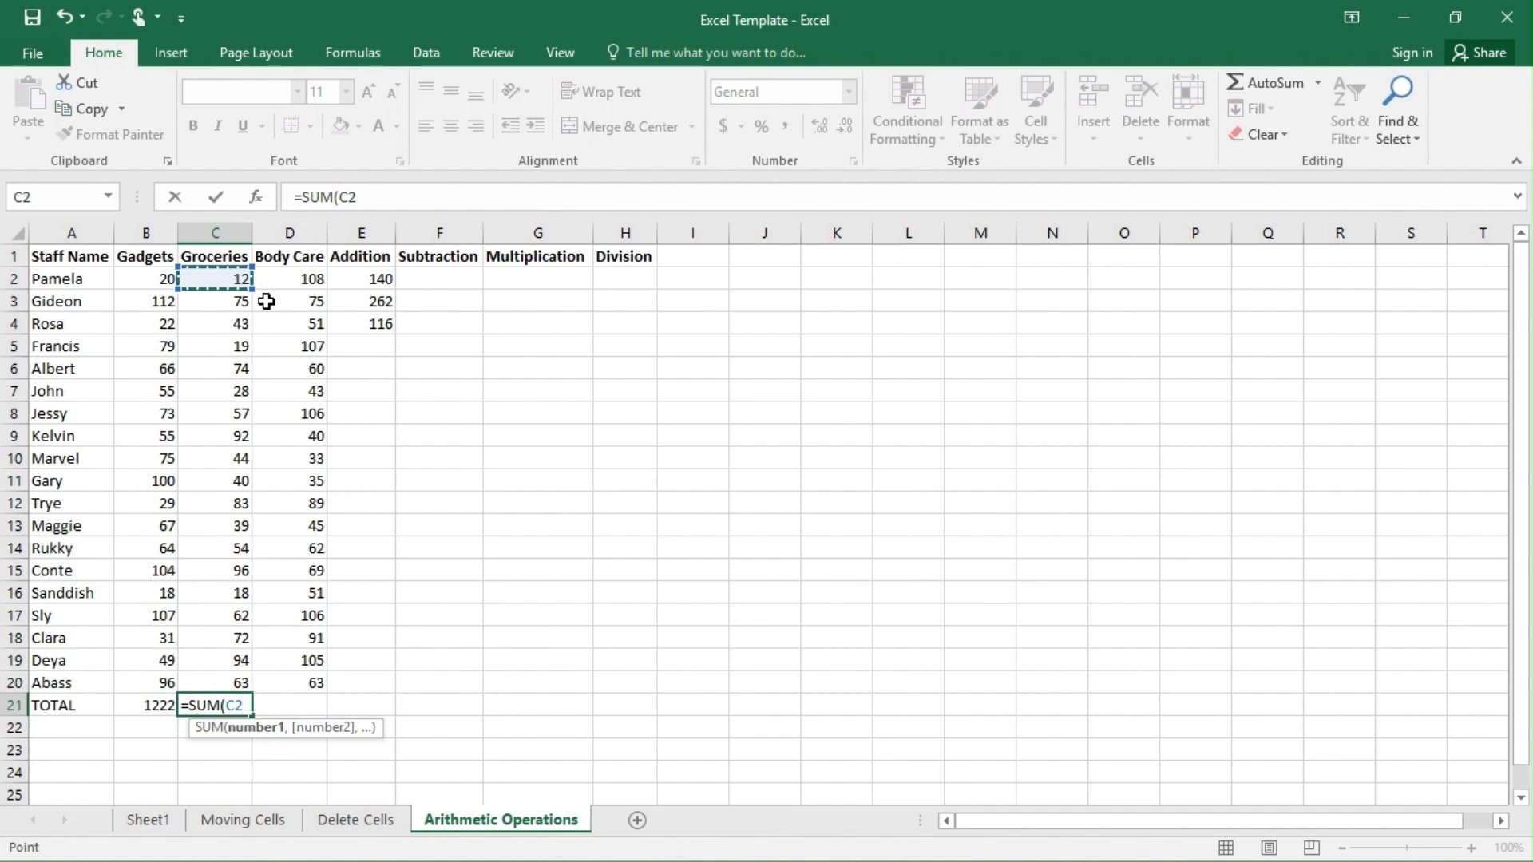
type(":")
key("BackSpace")
key("BackSpace")
left_click(230, 459)
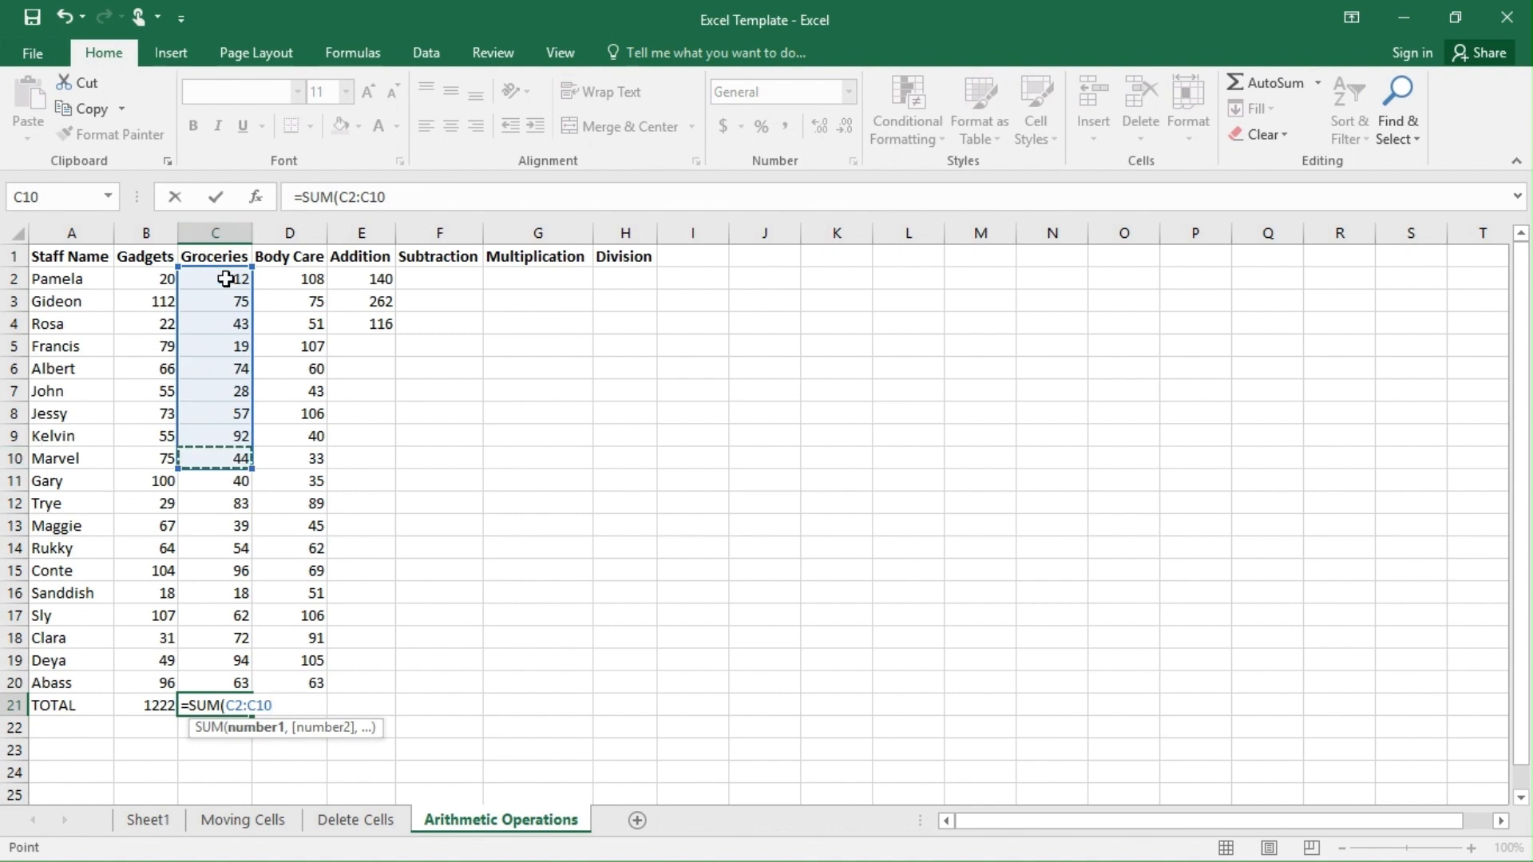
left_click(14, 458)
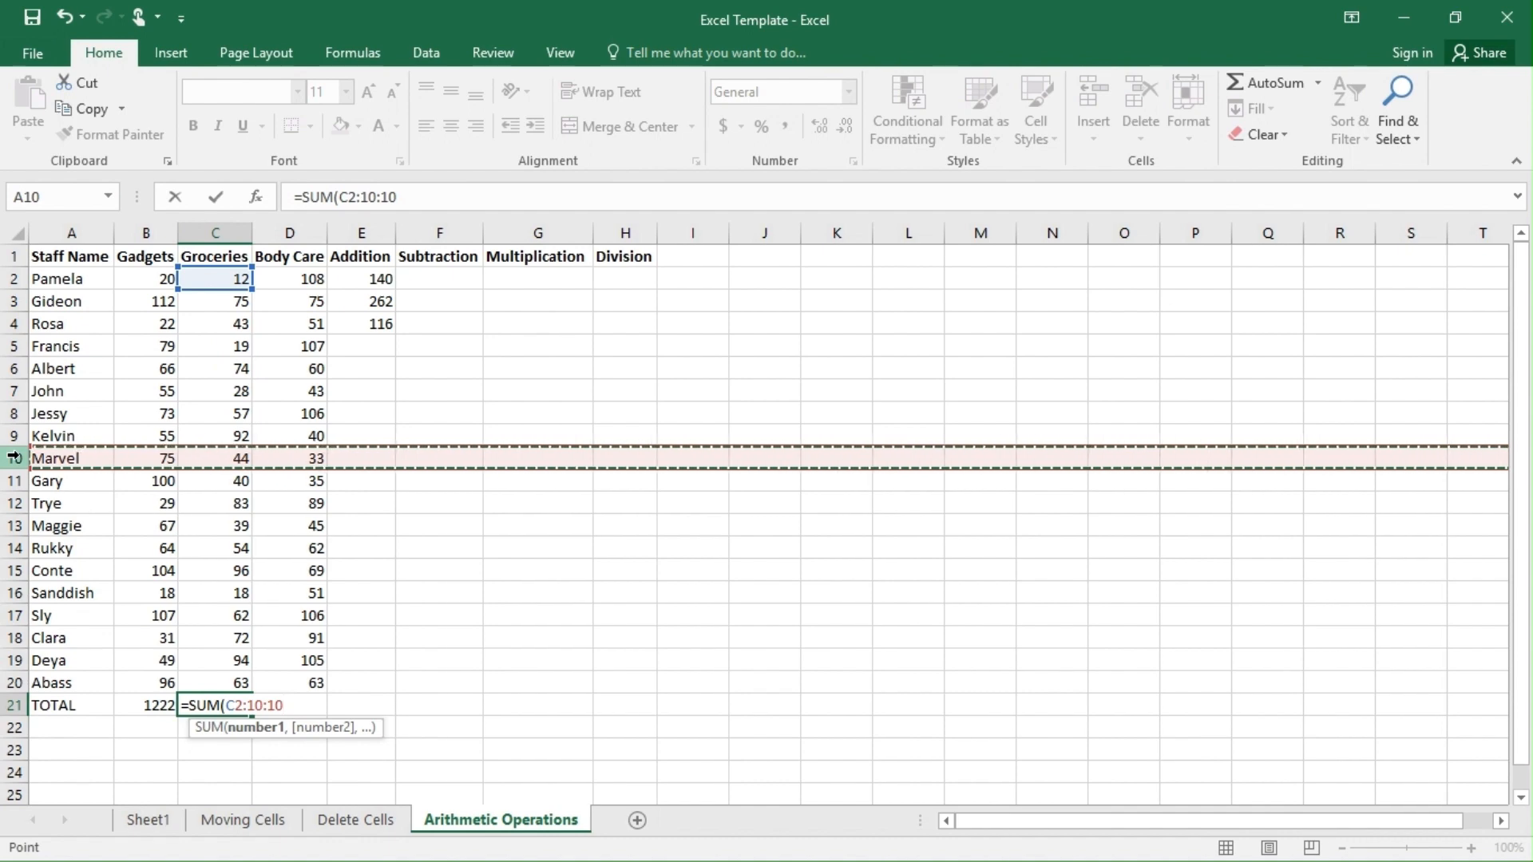
key("BackSpace")
key("BackSpace")
key("BackSpace")
key("BackSpace")
key("BackSpace")
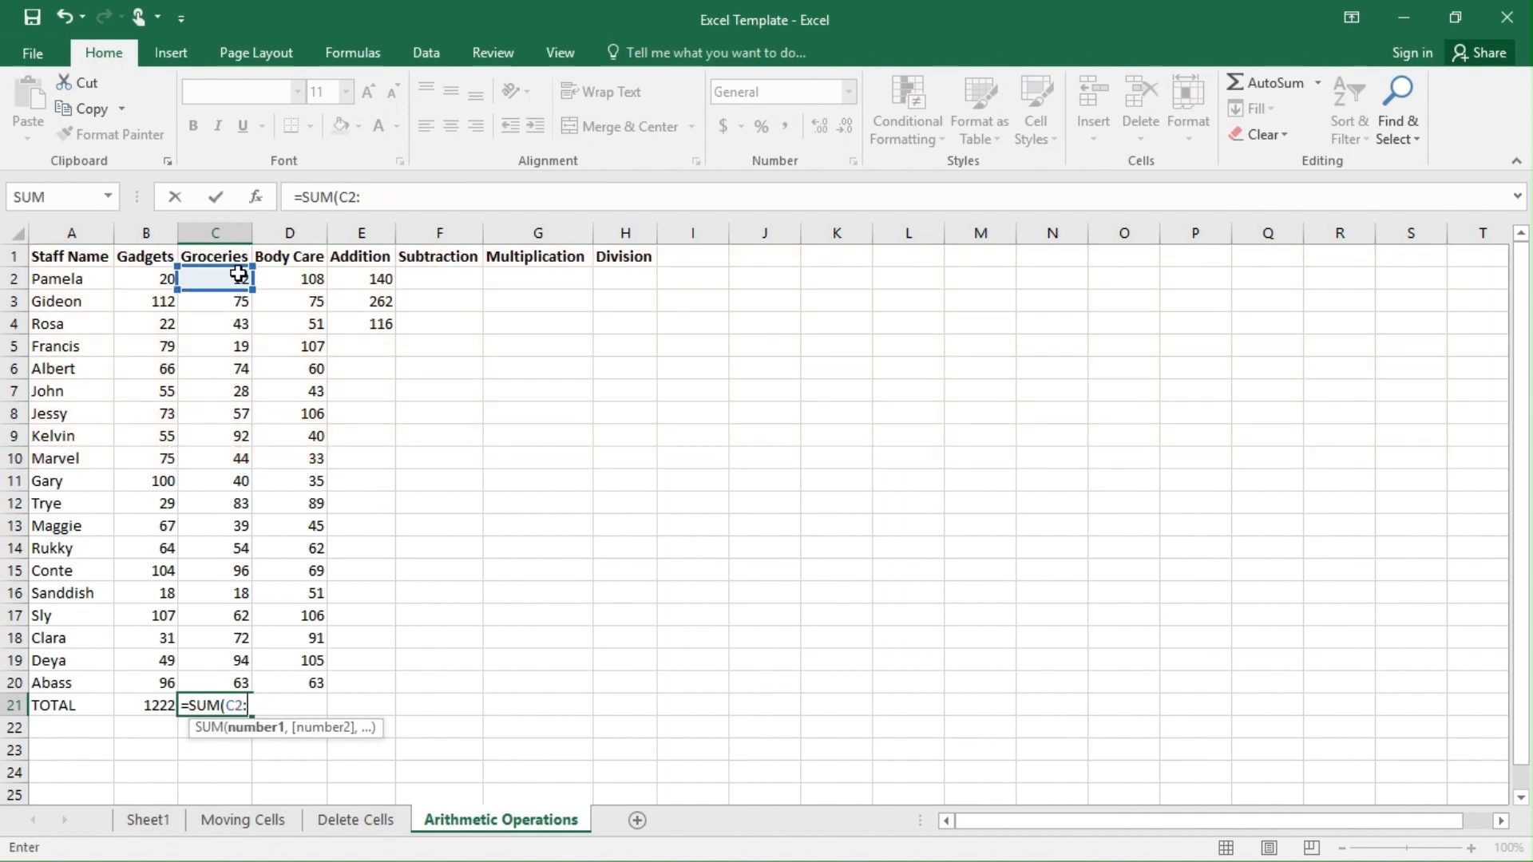
left_click(234, 684)
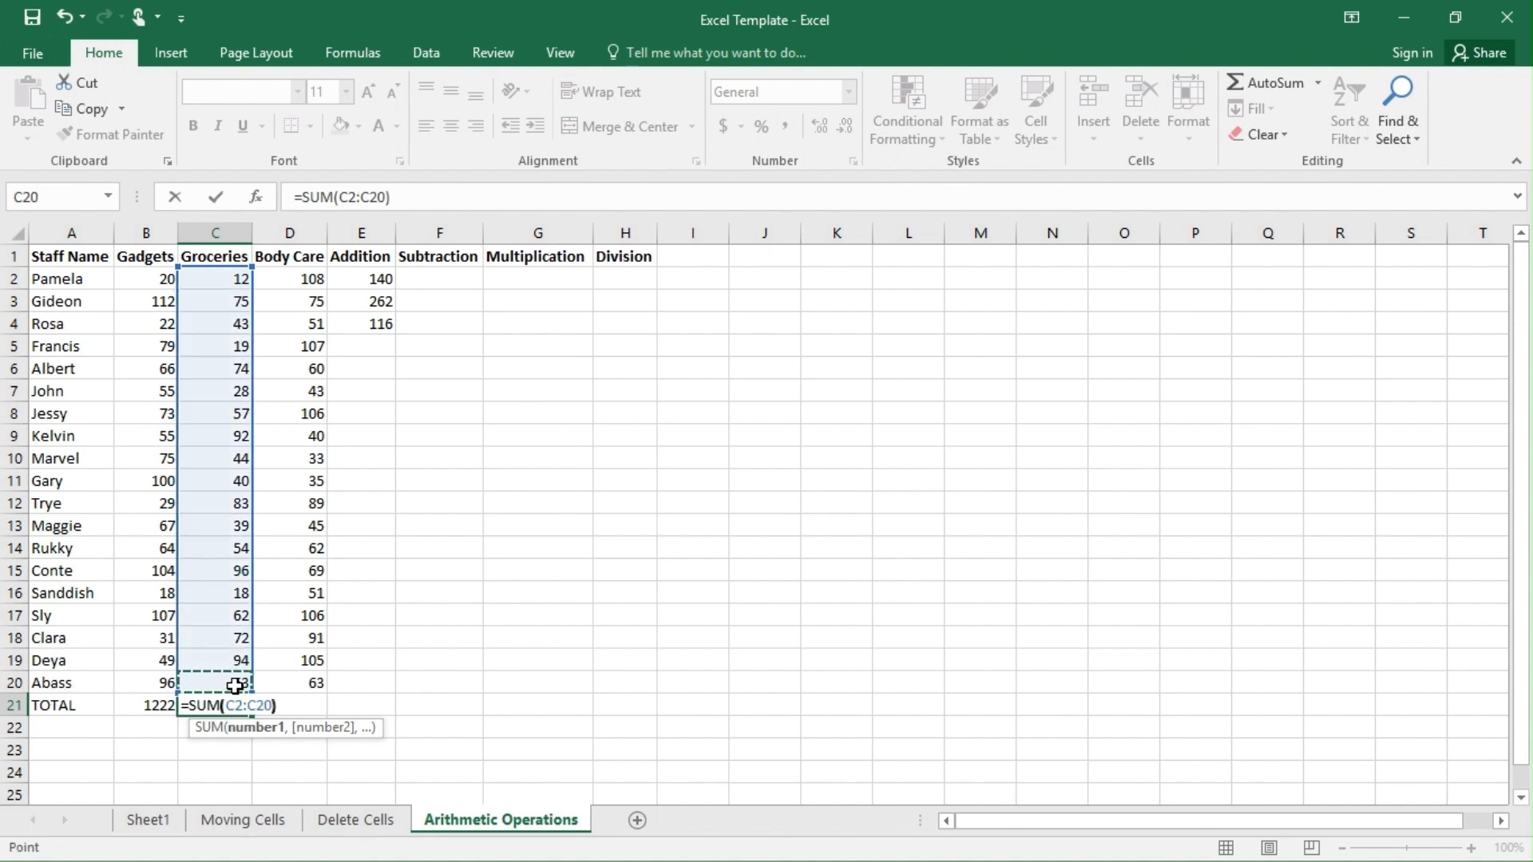
type(")")
key("Return")
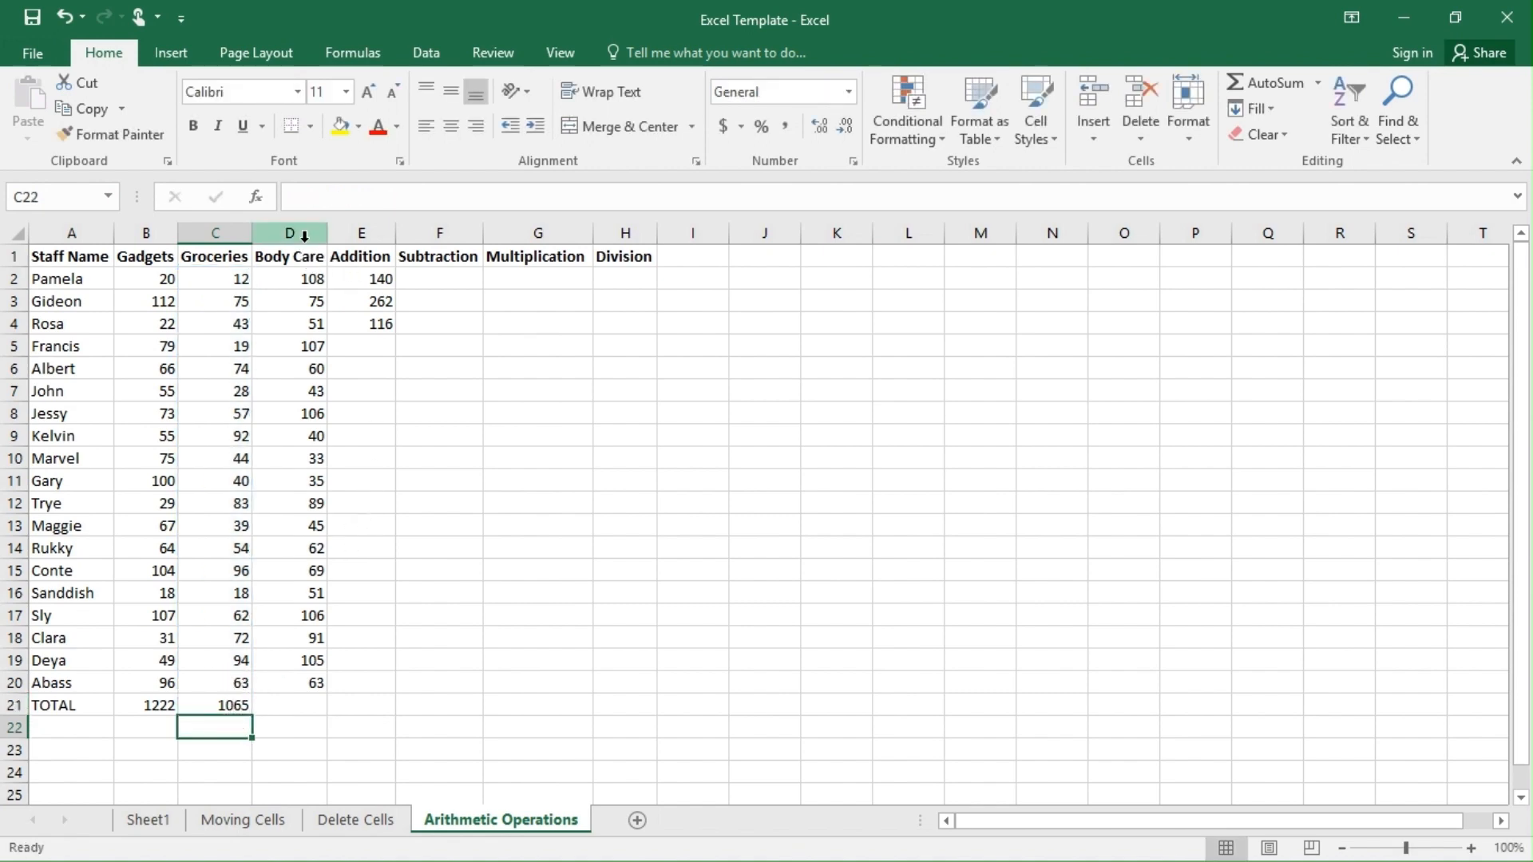
- Total the Body Care column by entering =SUM(D2:D20) in cell D21
left_click(294, 707)
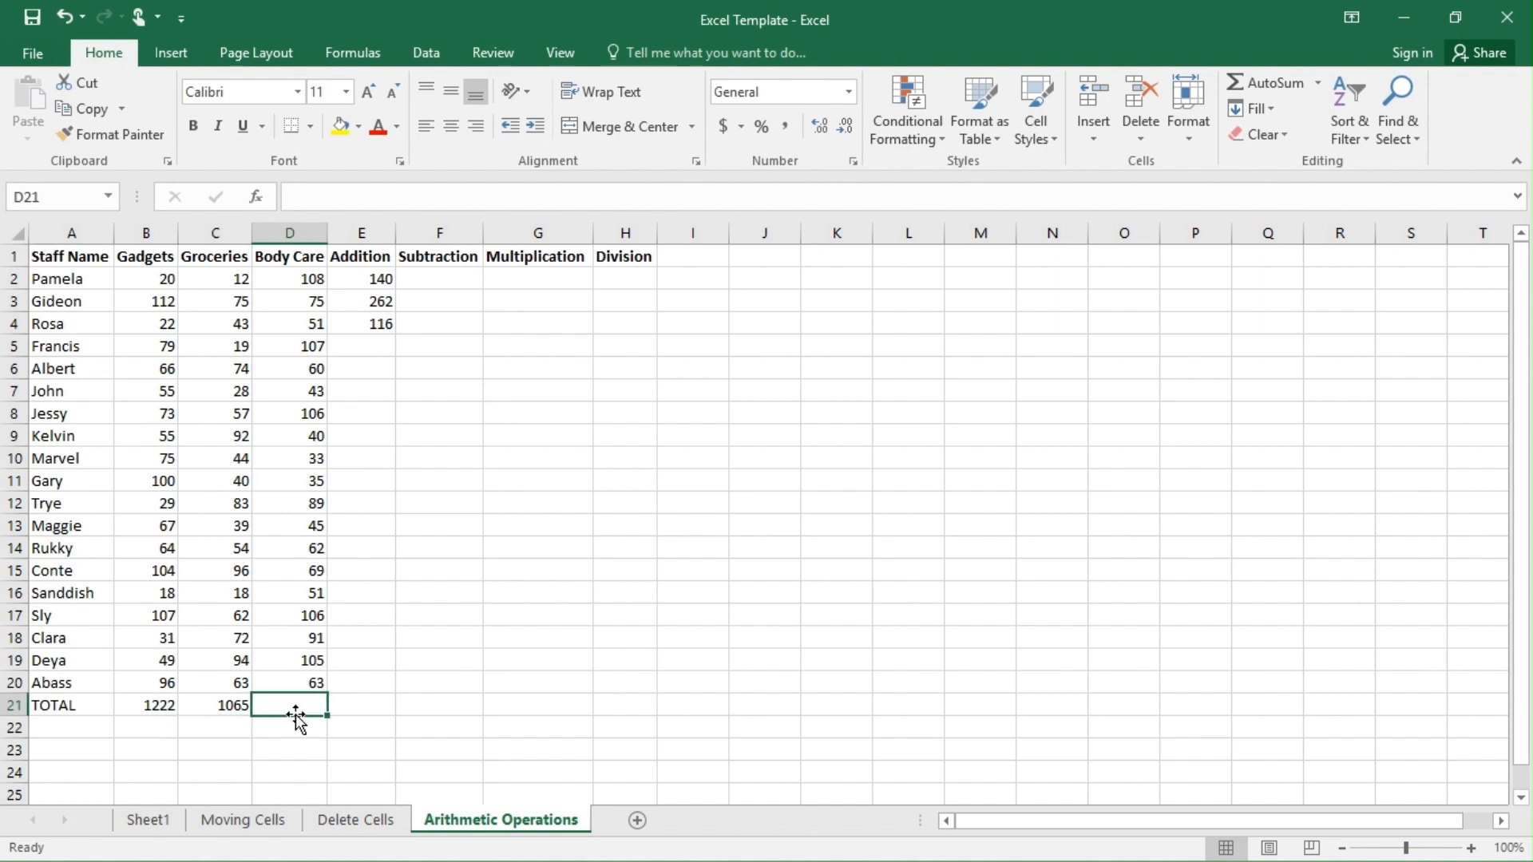
type("=SU")
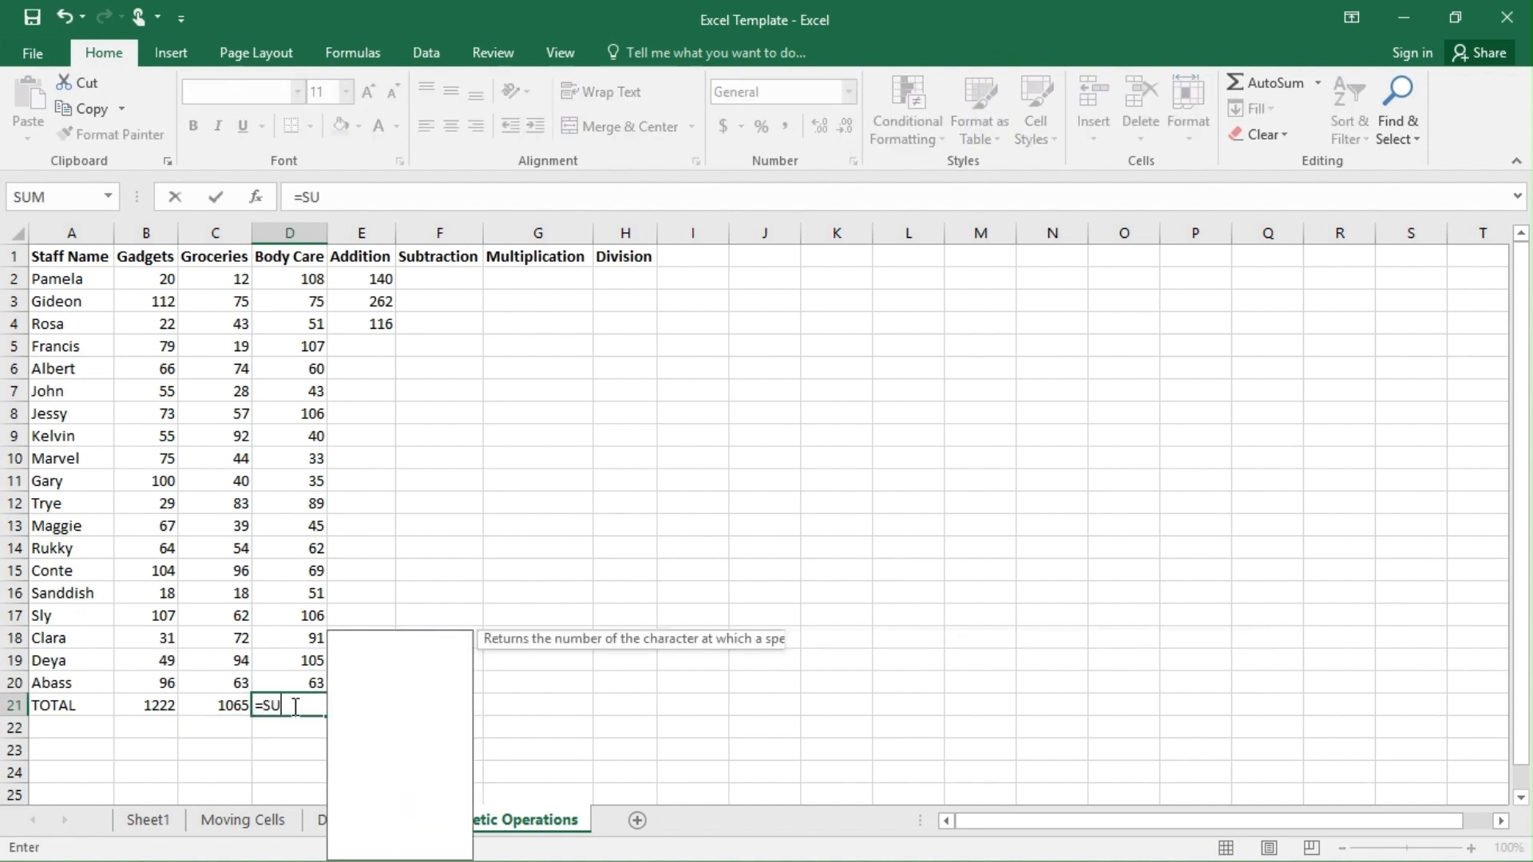
type("M(")
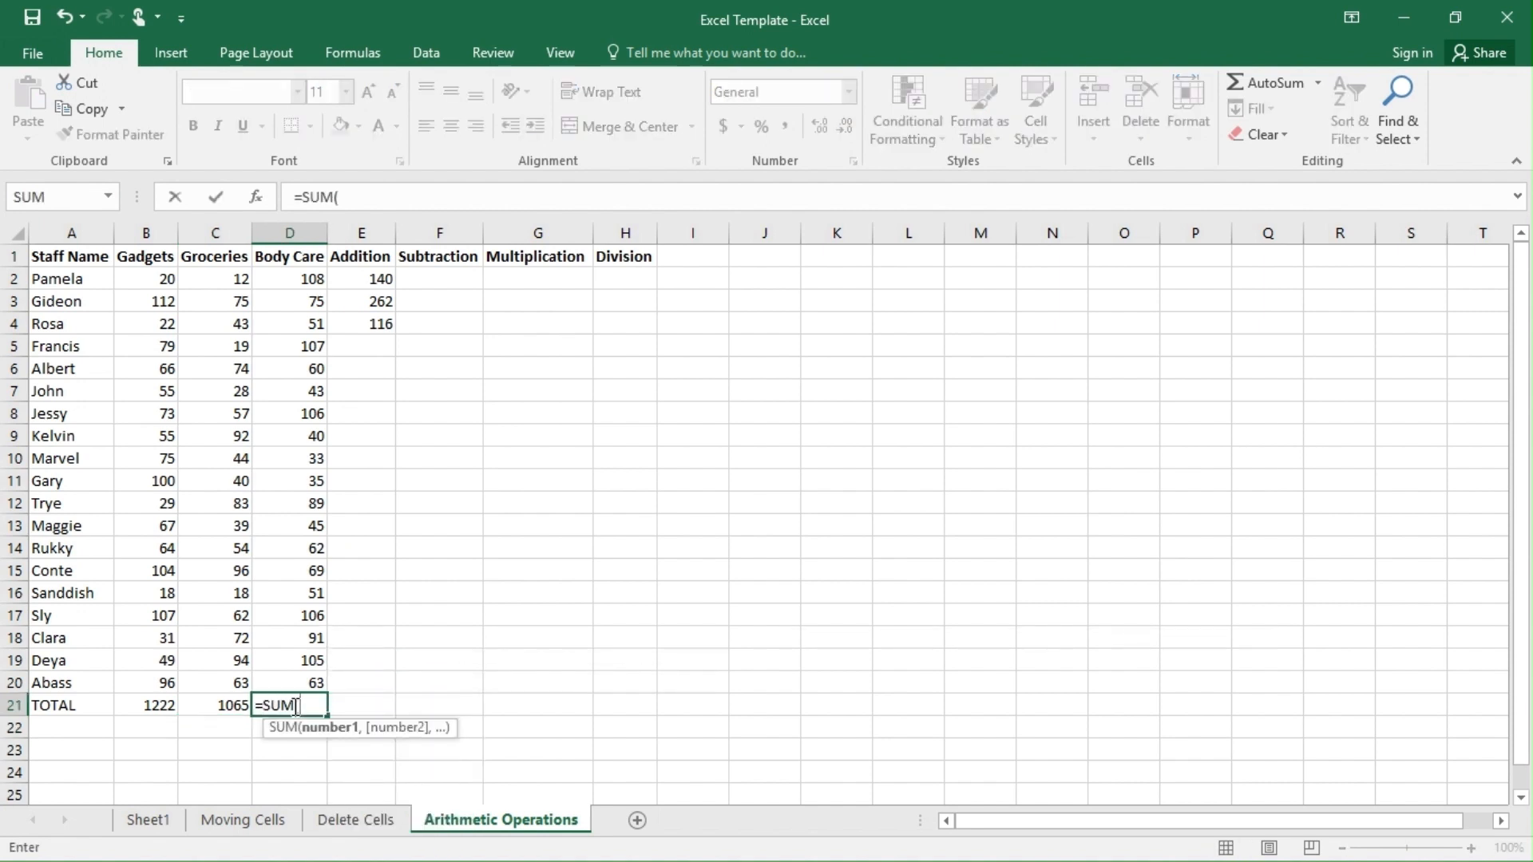
left_click(285, 276)
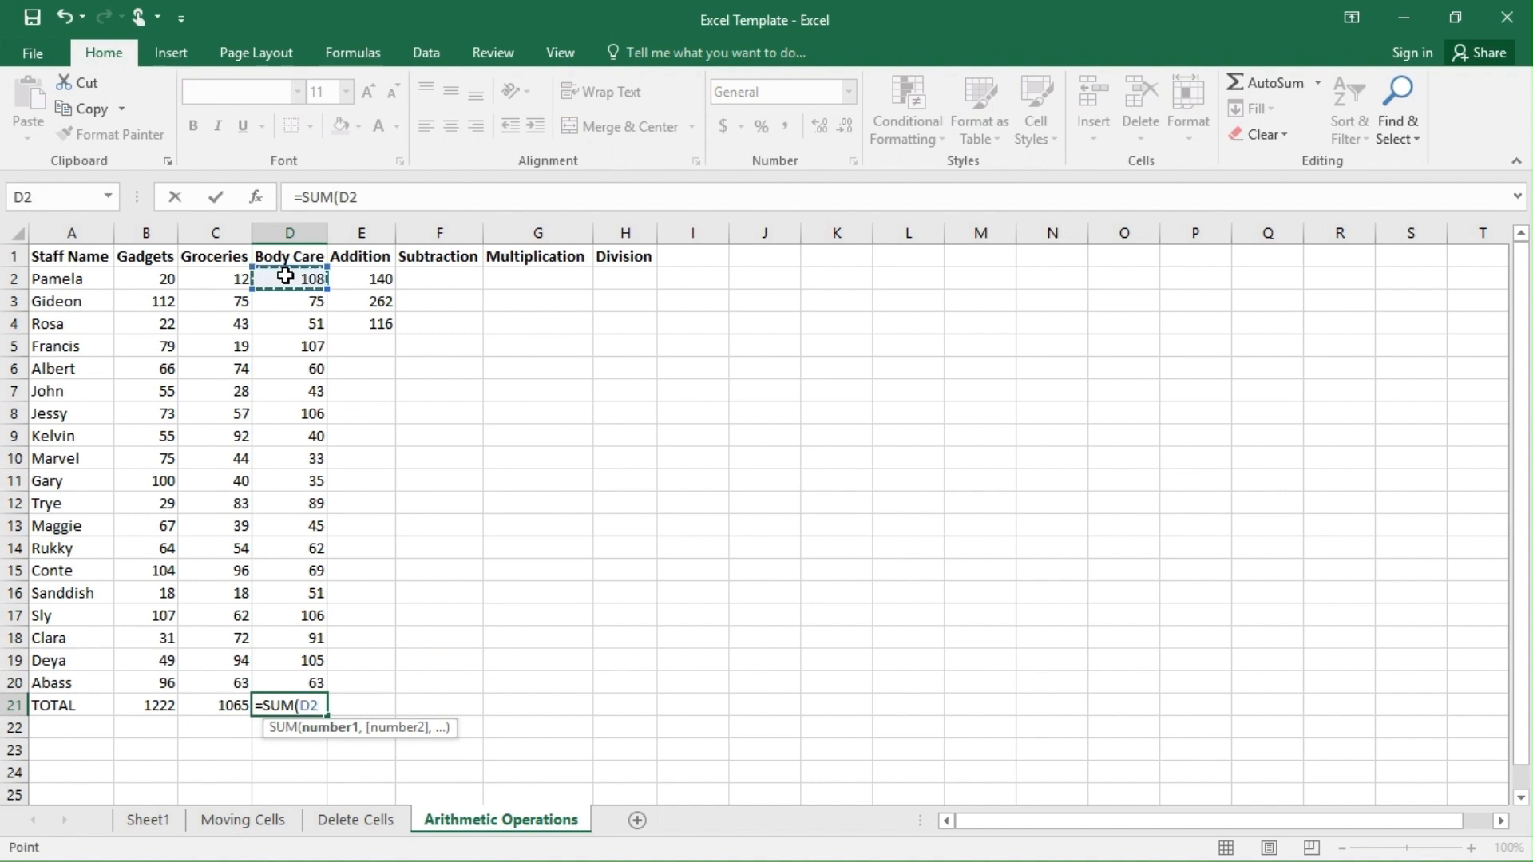
key("F8")
key("BackSpace")
key("BackSpace")
left_click(303, 684)
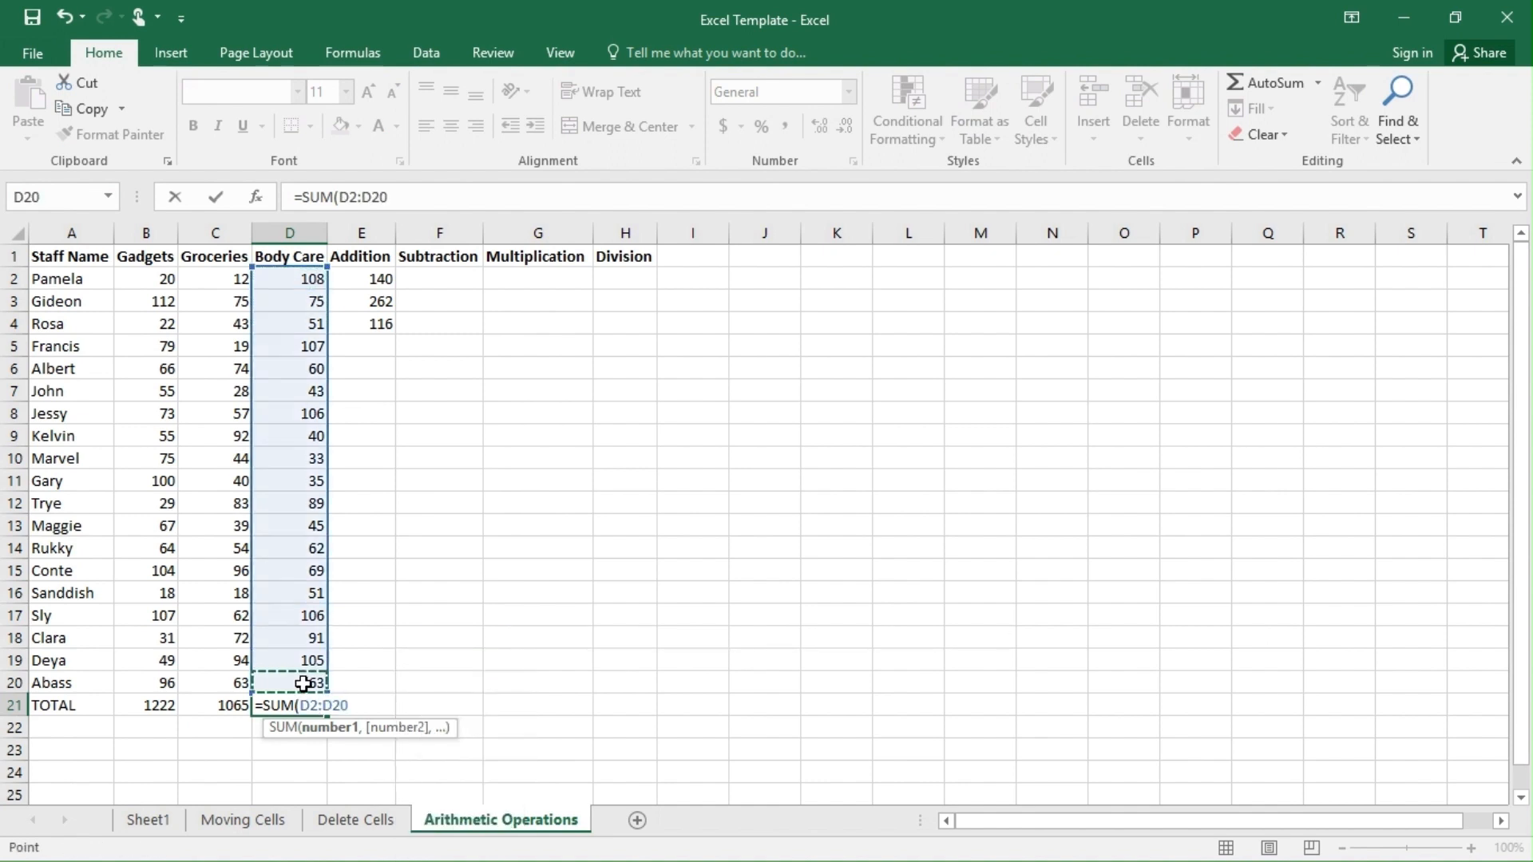
key("Return")
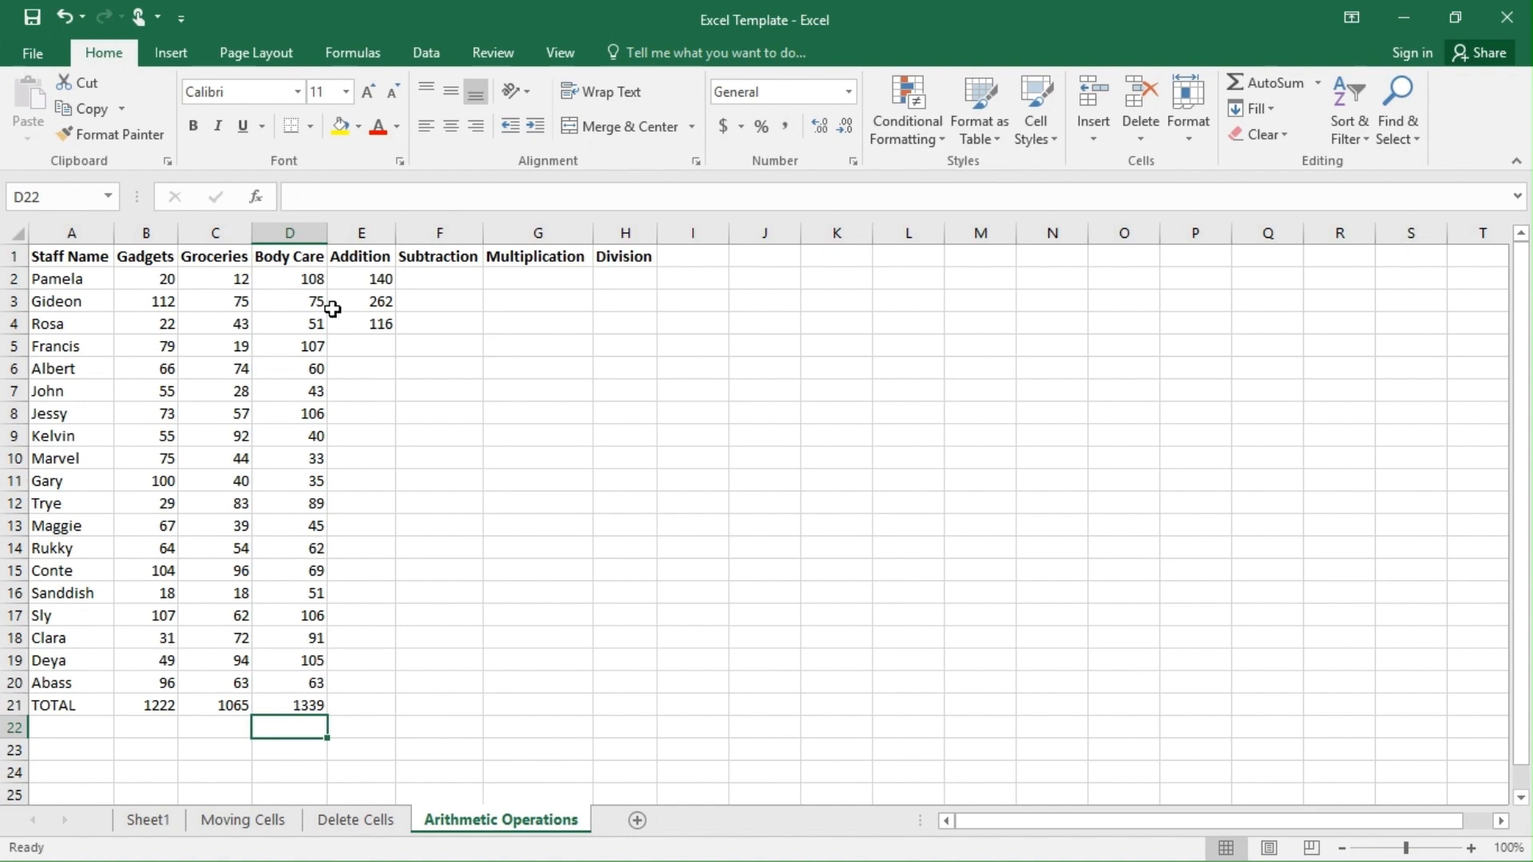
- Add the three sales values of row 5 by entering =B5+C5+D5 in cell E5
left_click(419, 411)
left_click(371, 348)
type("=")
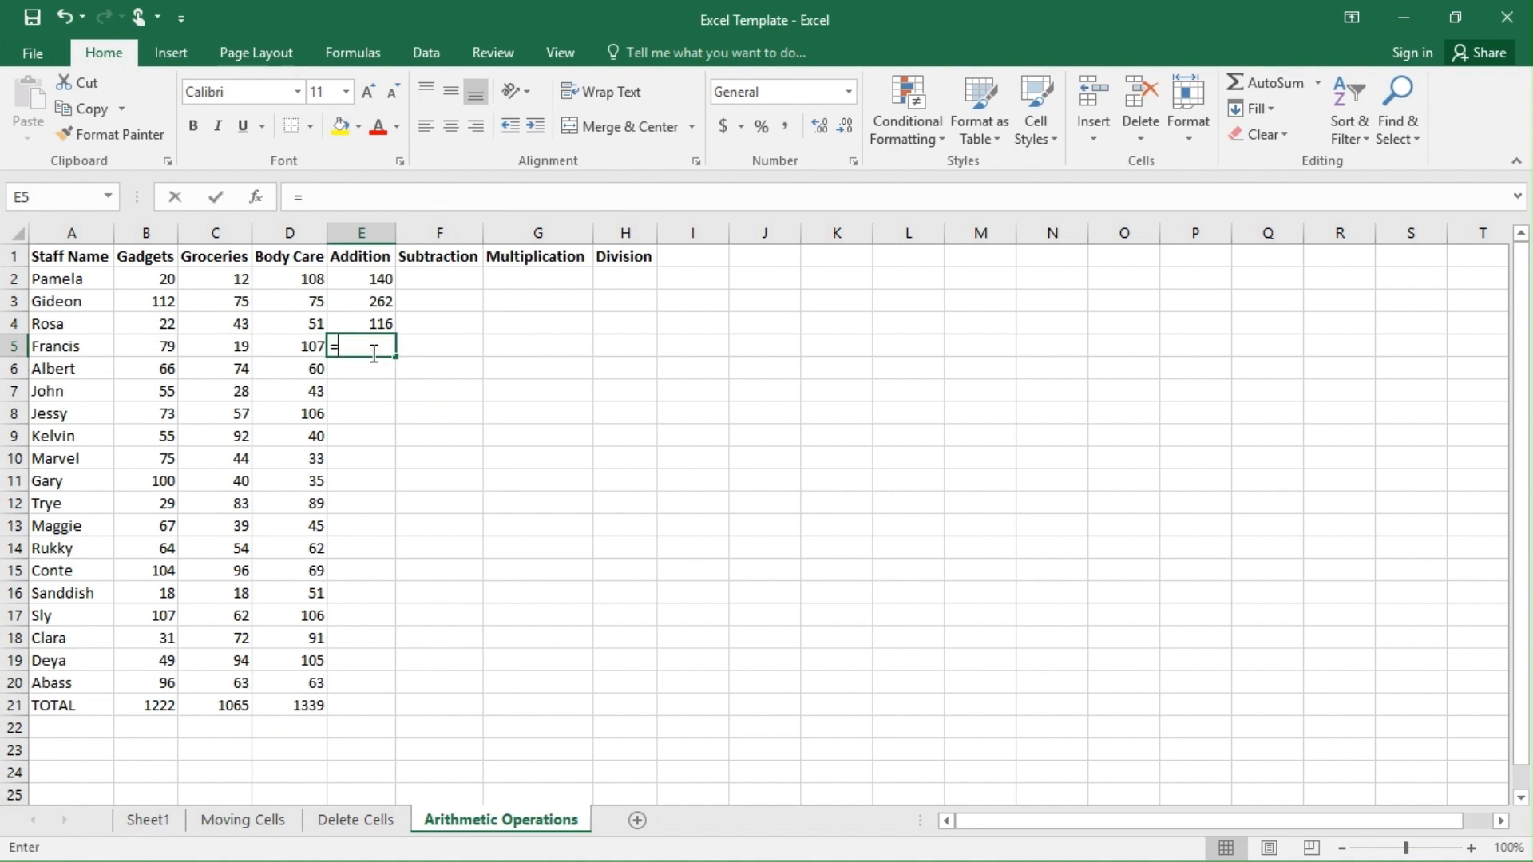
left_click(159, 345)
type("+")
left_click(241, 346)
type("+")
left_click(294, 345)
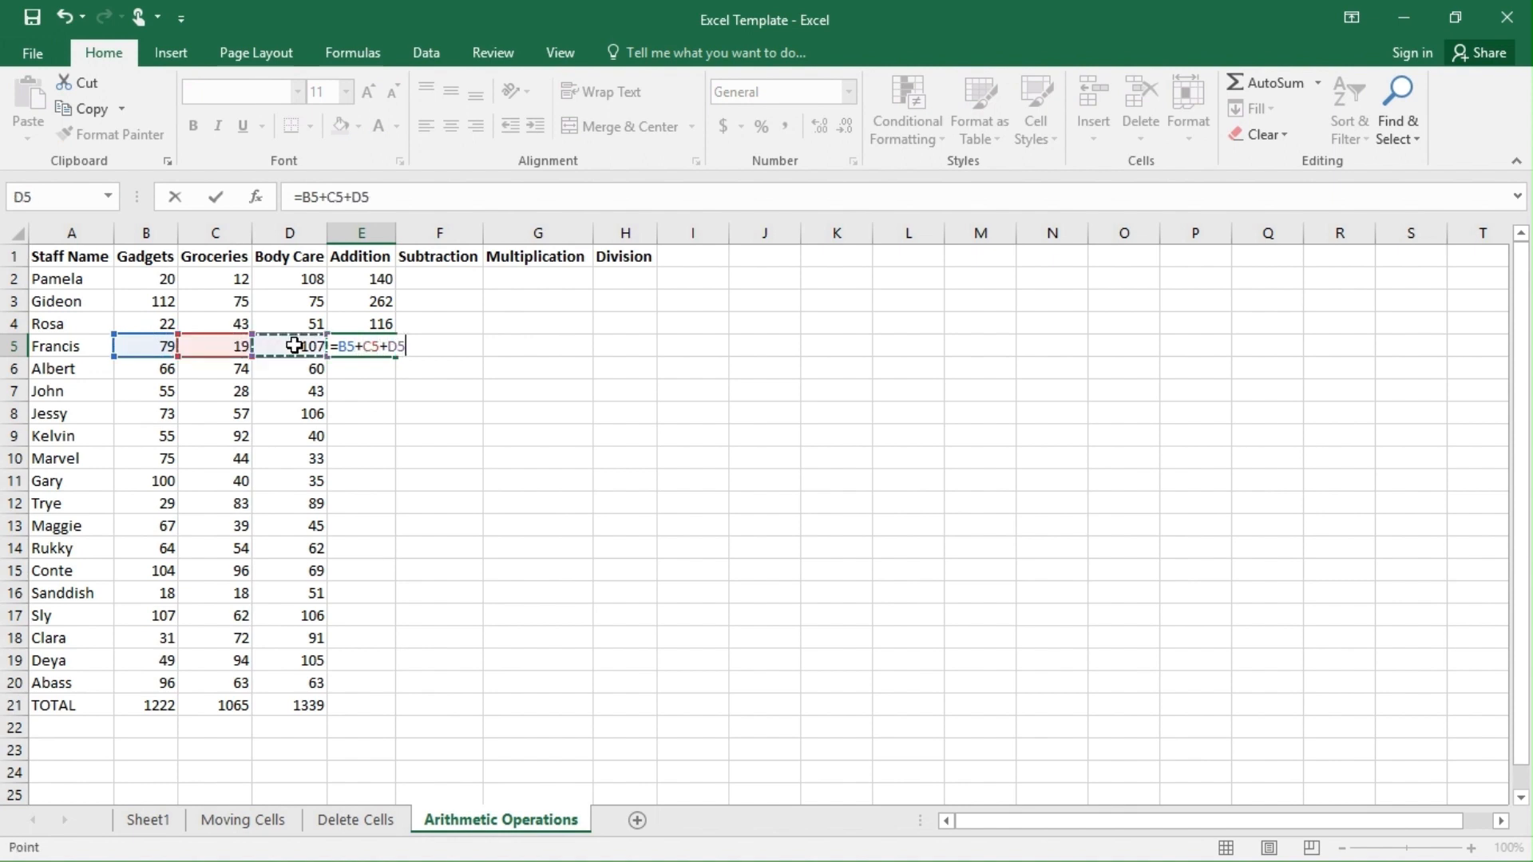
key("Return")
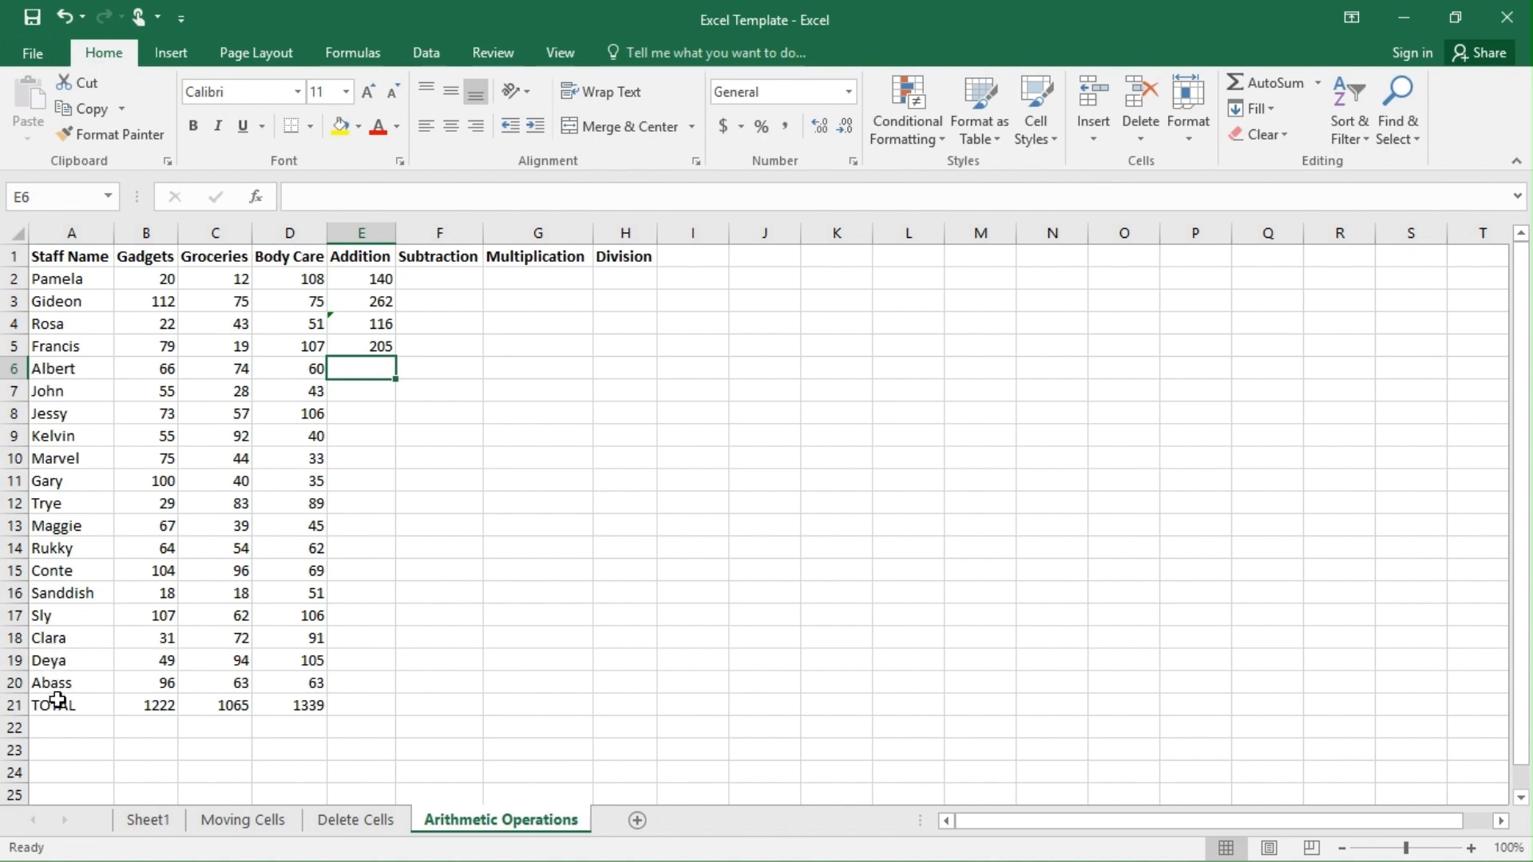
- Fill the addition formula from E5 down the Addition column through cell E20
left_click(392, 349)
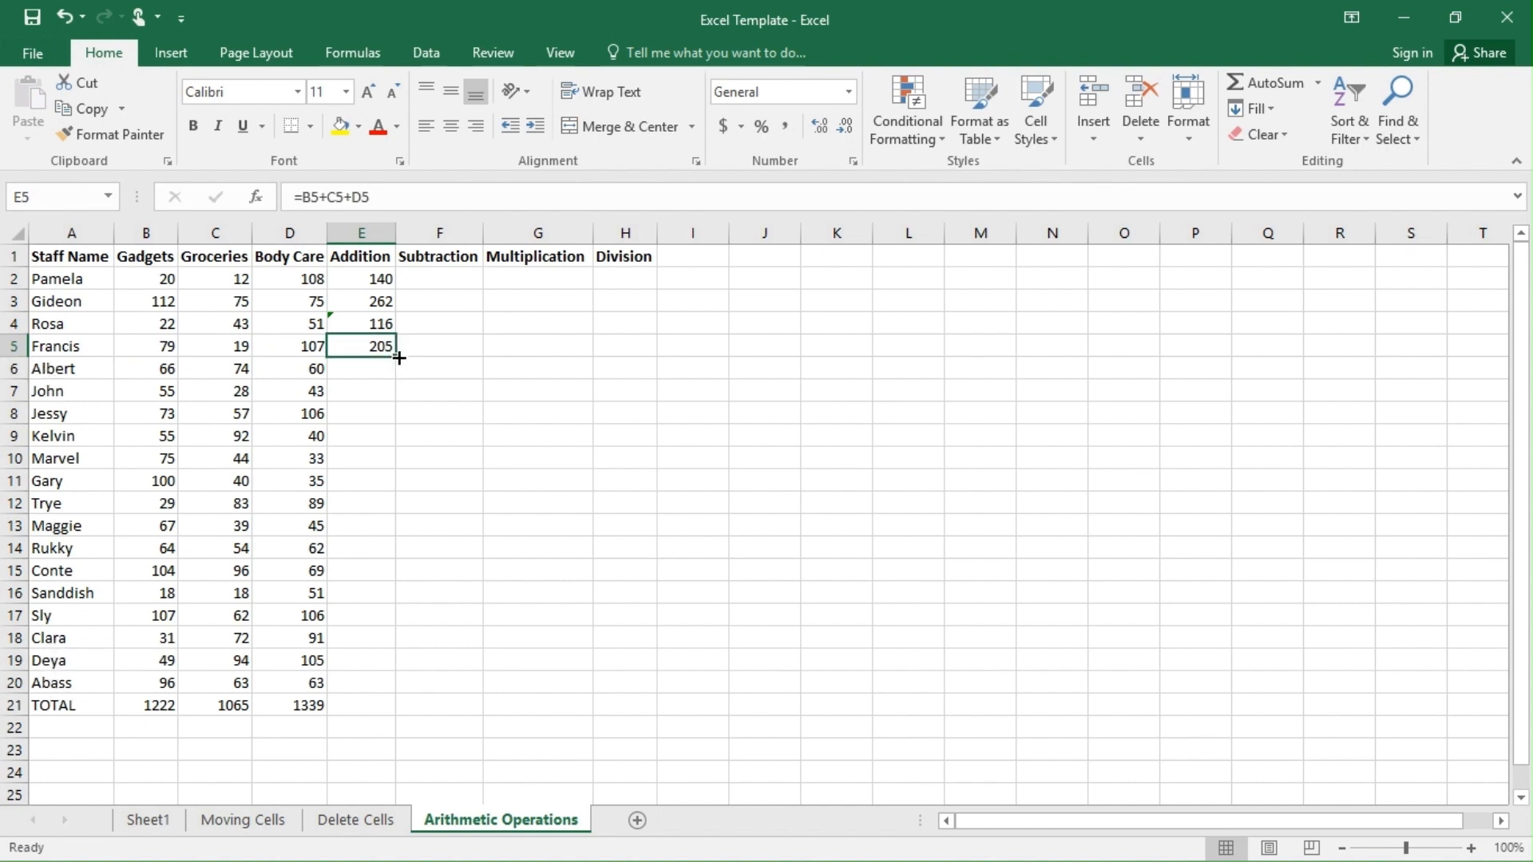
left_click_drag(397, 355, 394, 698)
left_click(445, 551)
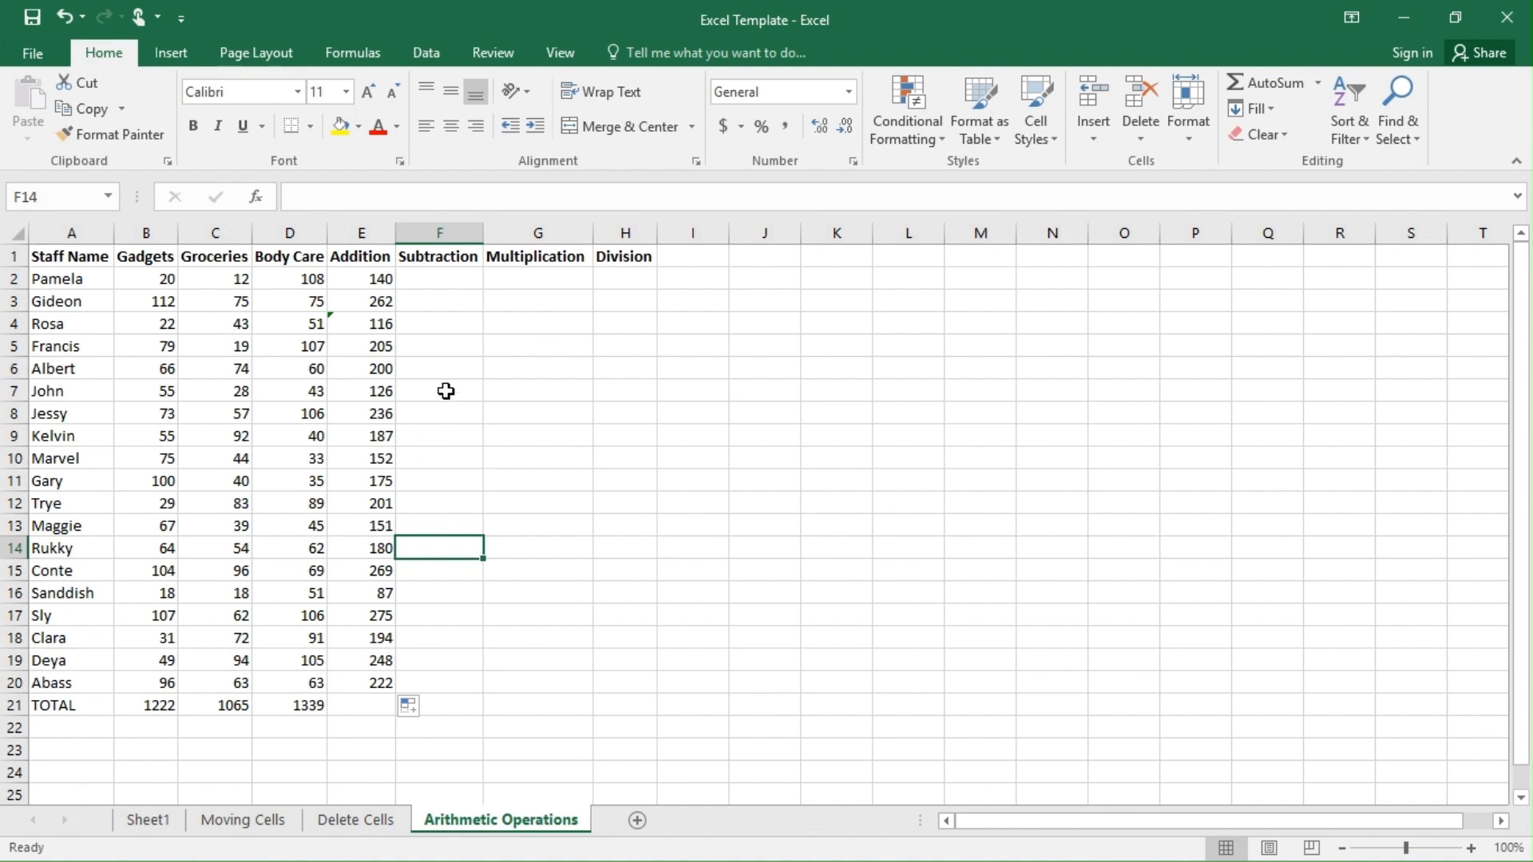
left_click(695, 396)
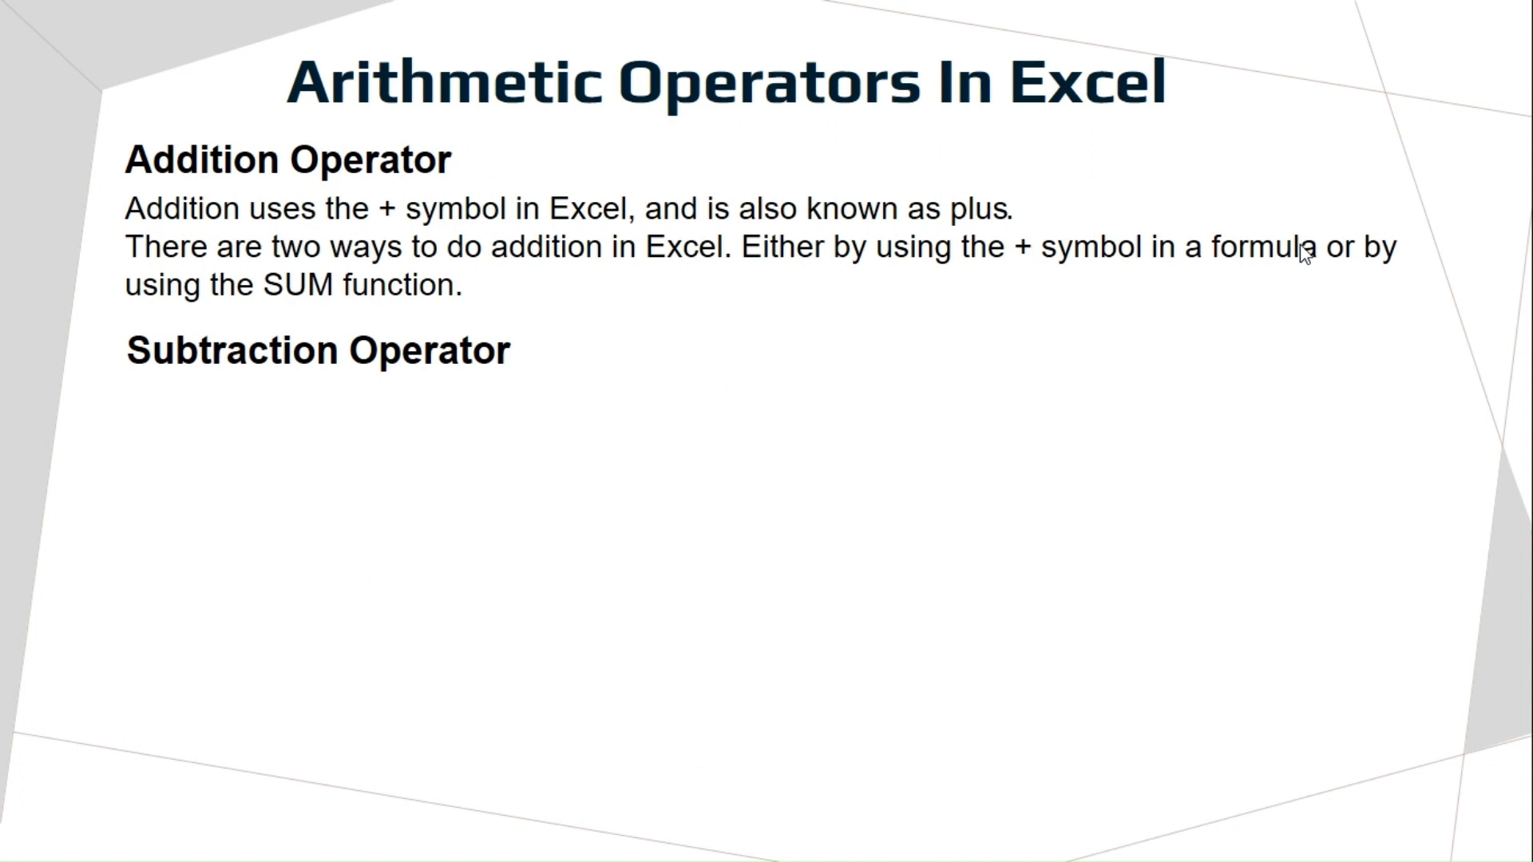
left_click(1301, 245)
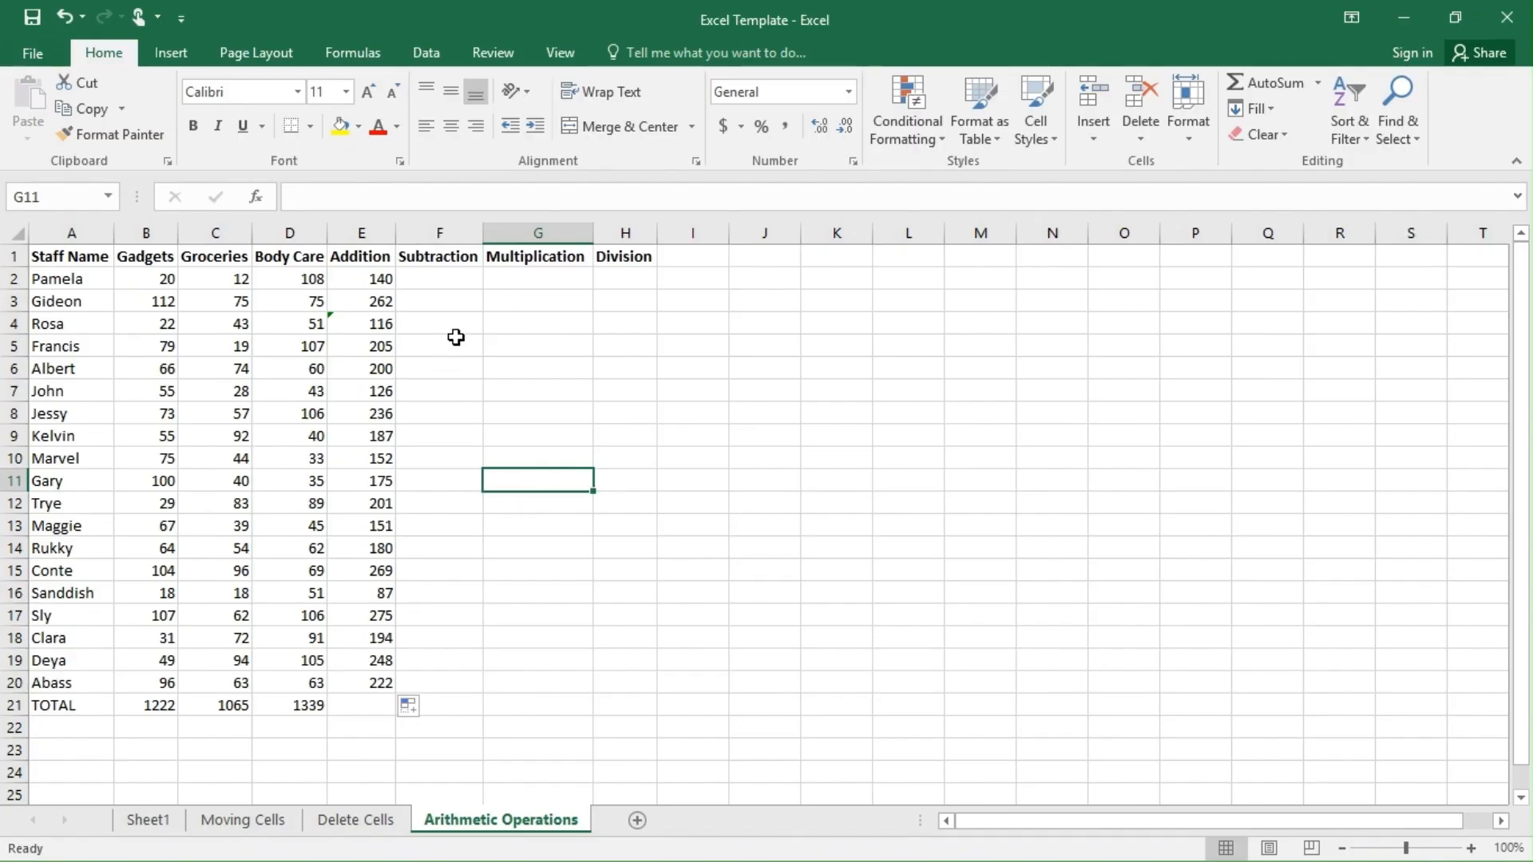
- Subtract the row 2 Body Care value from Gadgets by entering =B2-D2 in cell F2
left_click(446, 283)
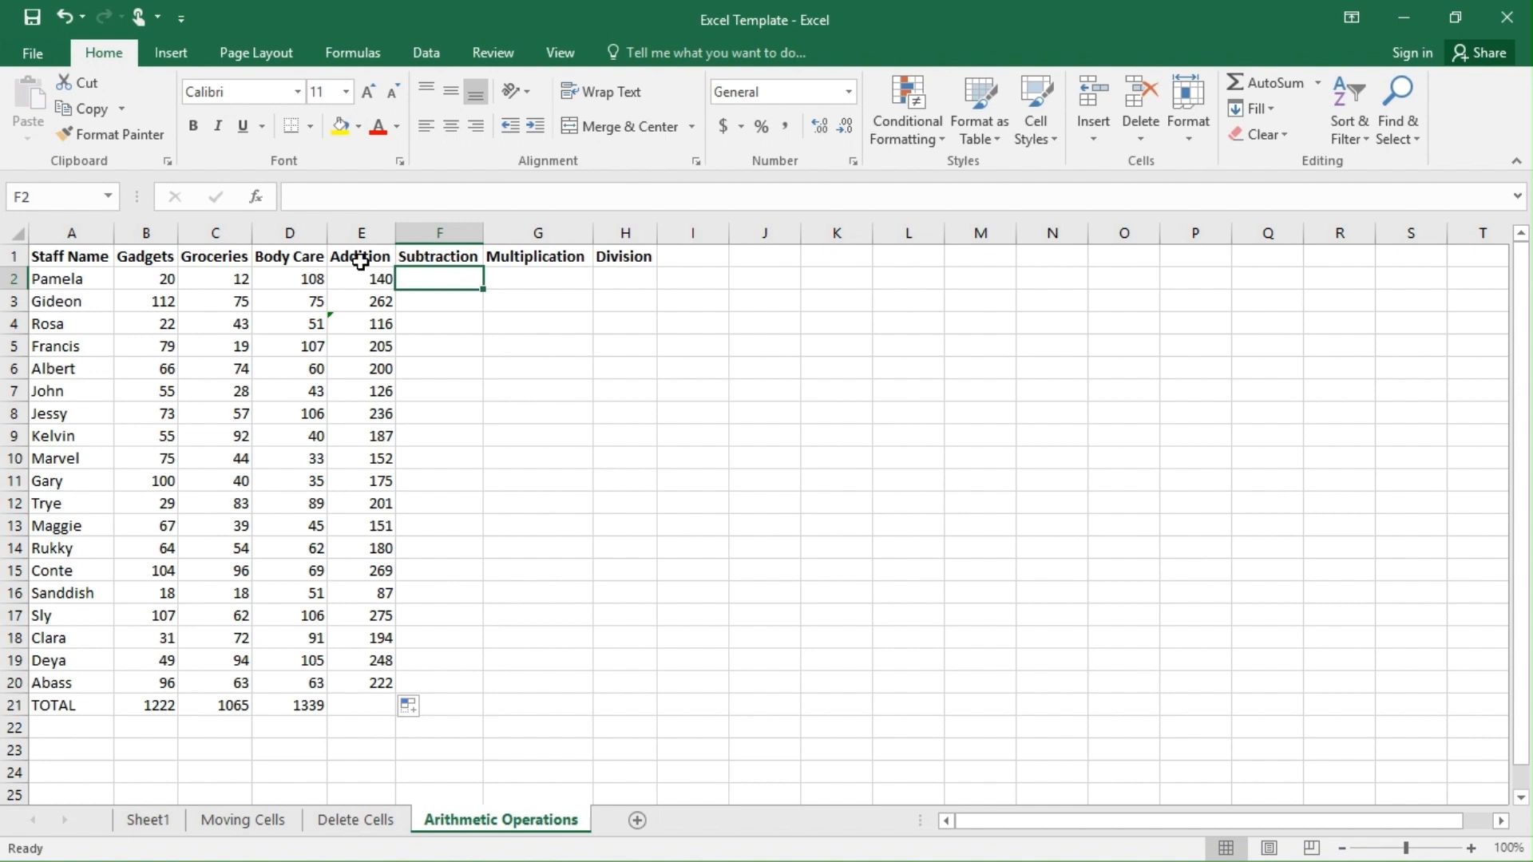
type("=")
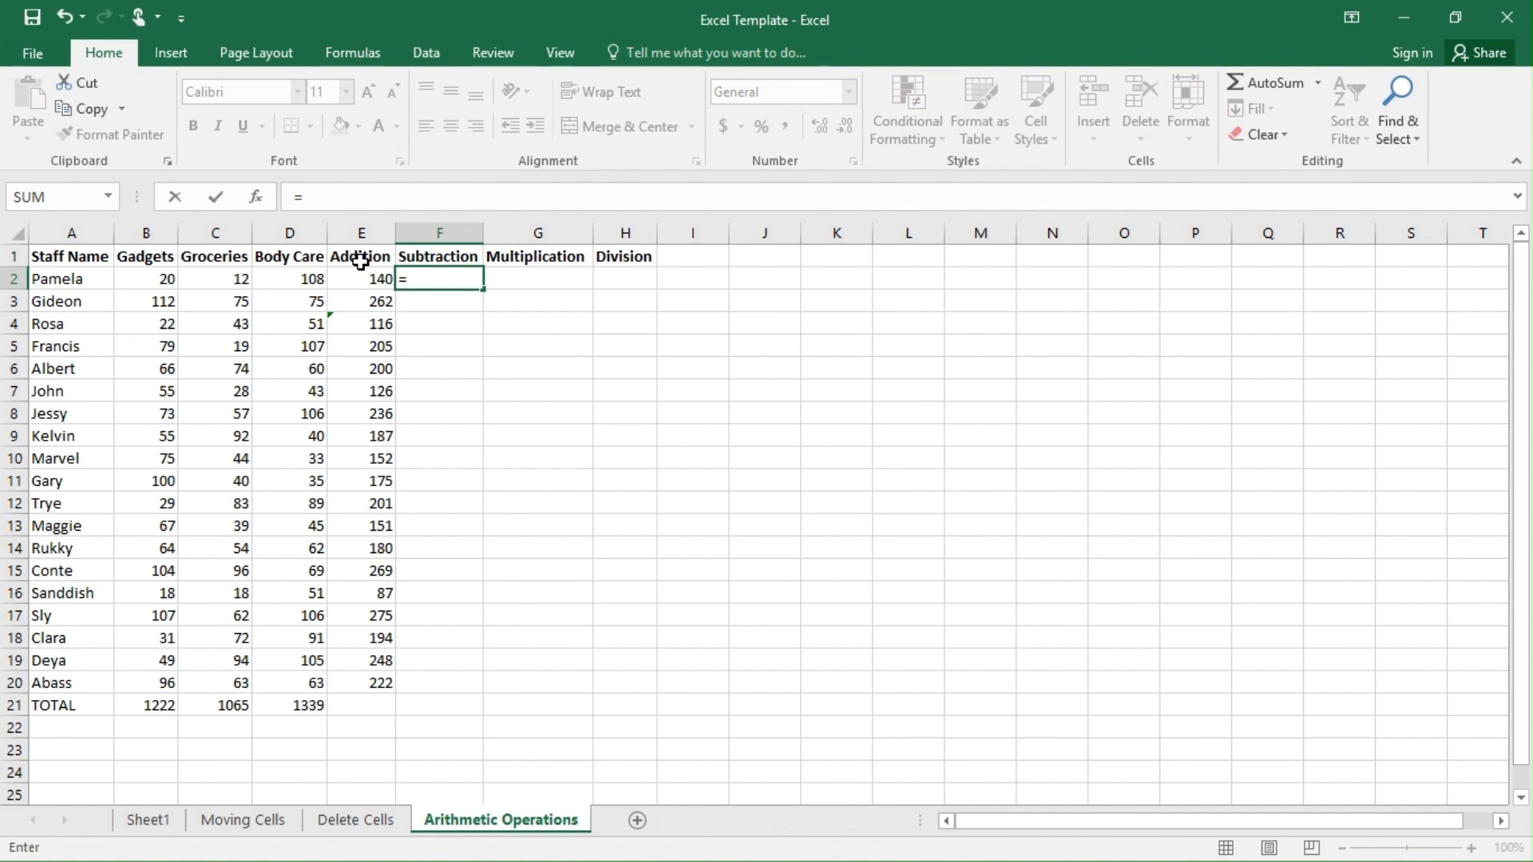
left_click(160, 281)
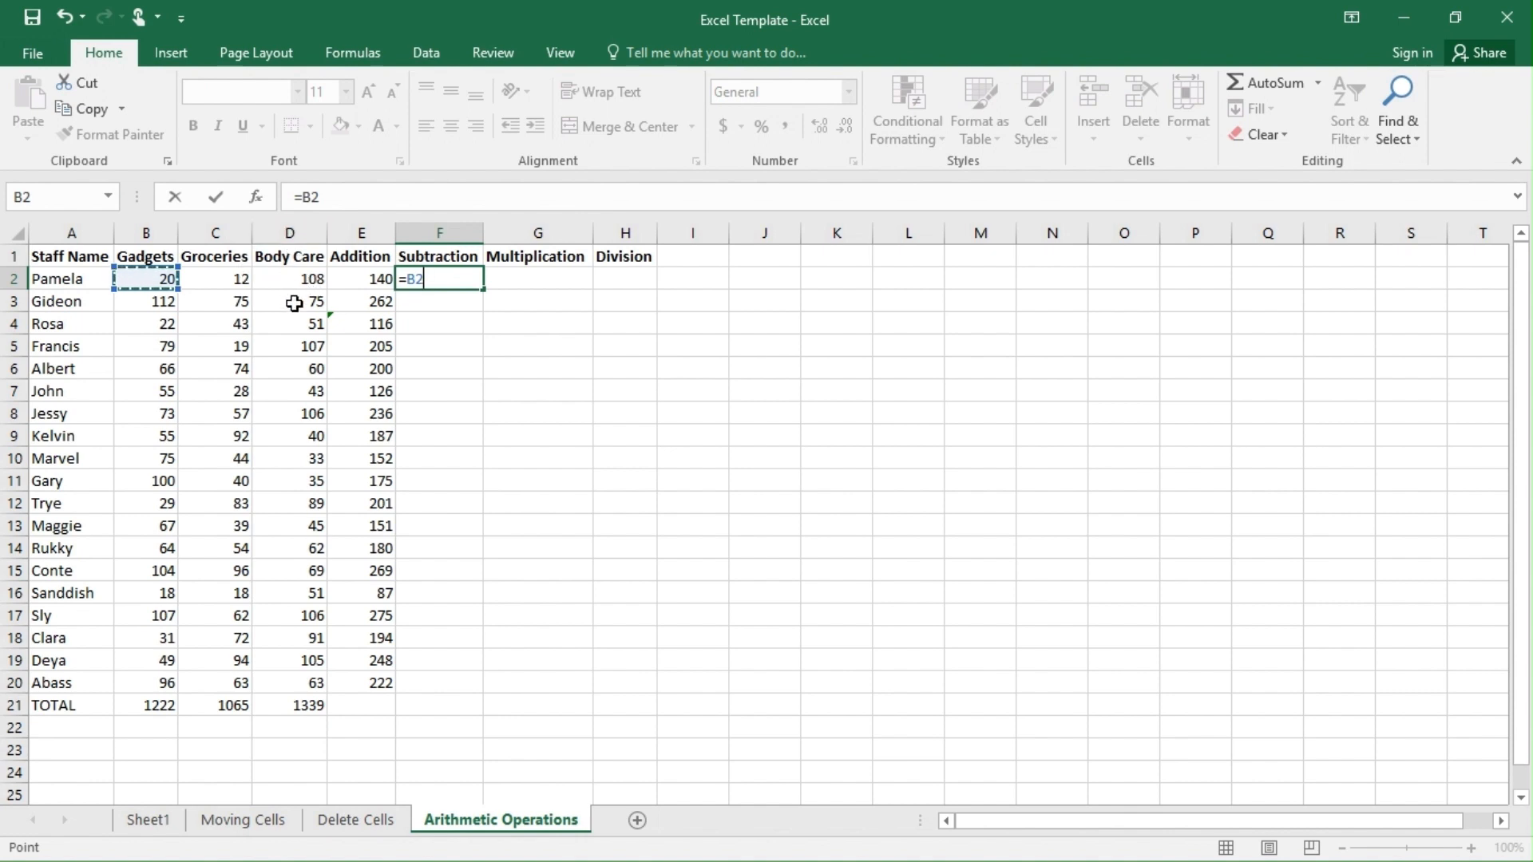
type("-")
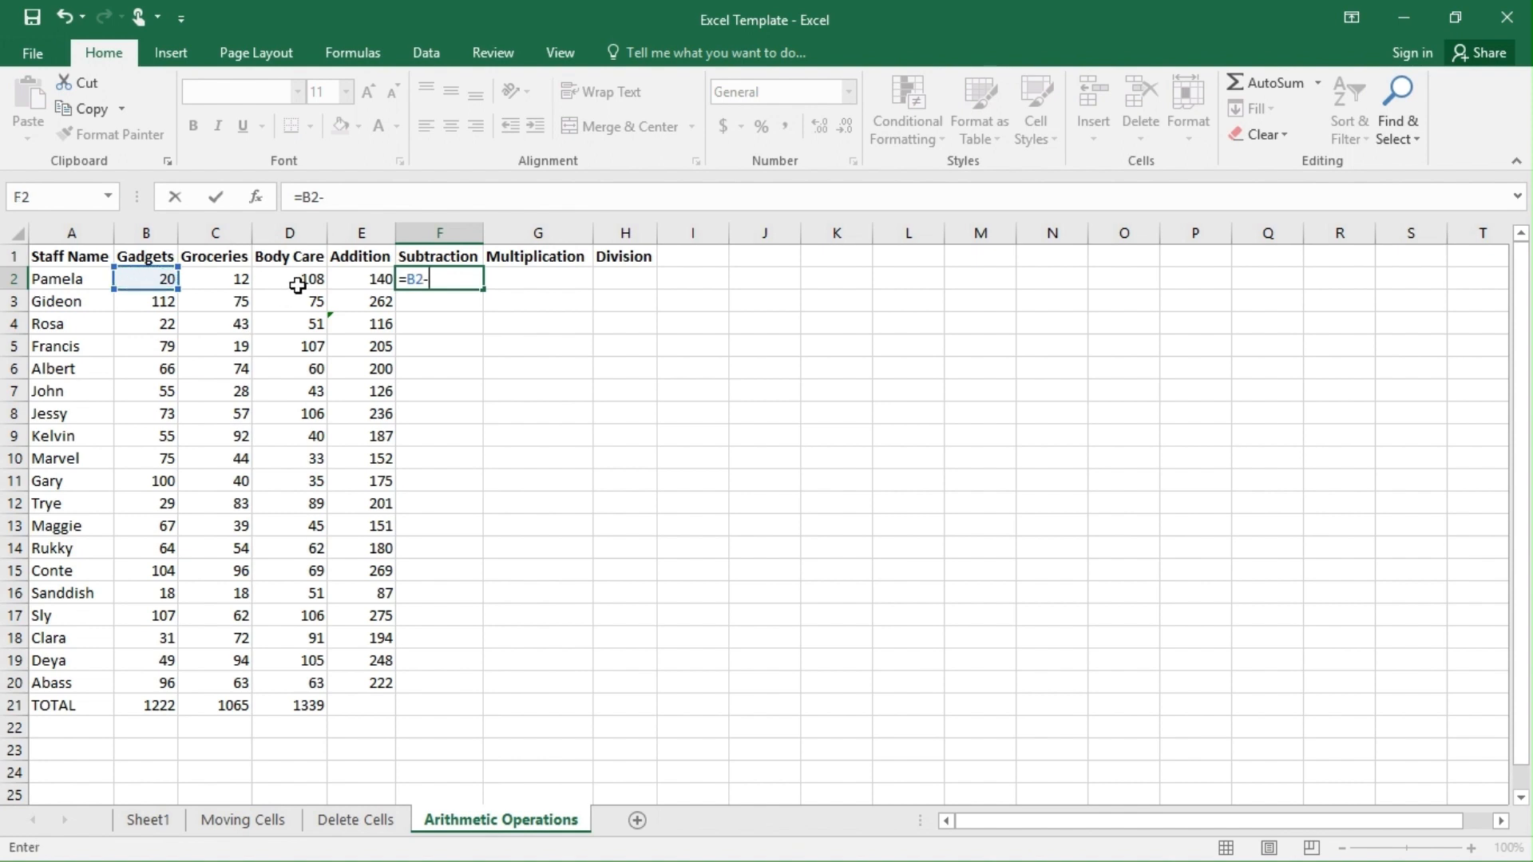
left_click(301, 282)
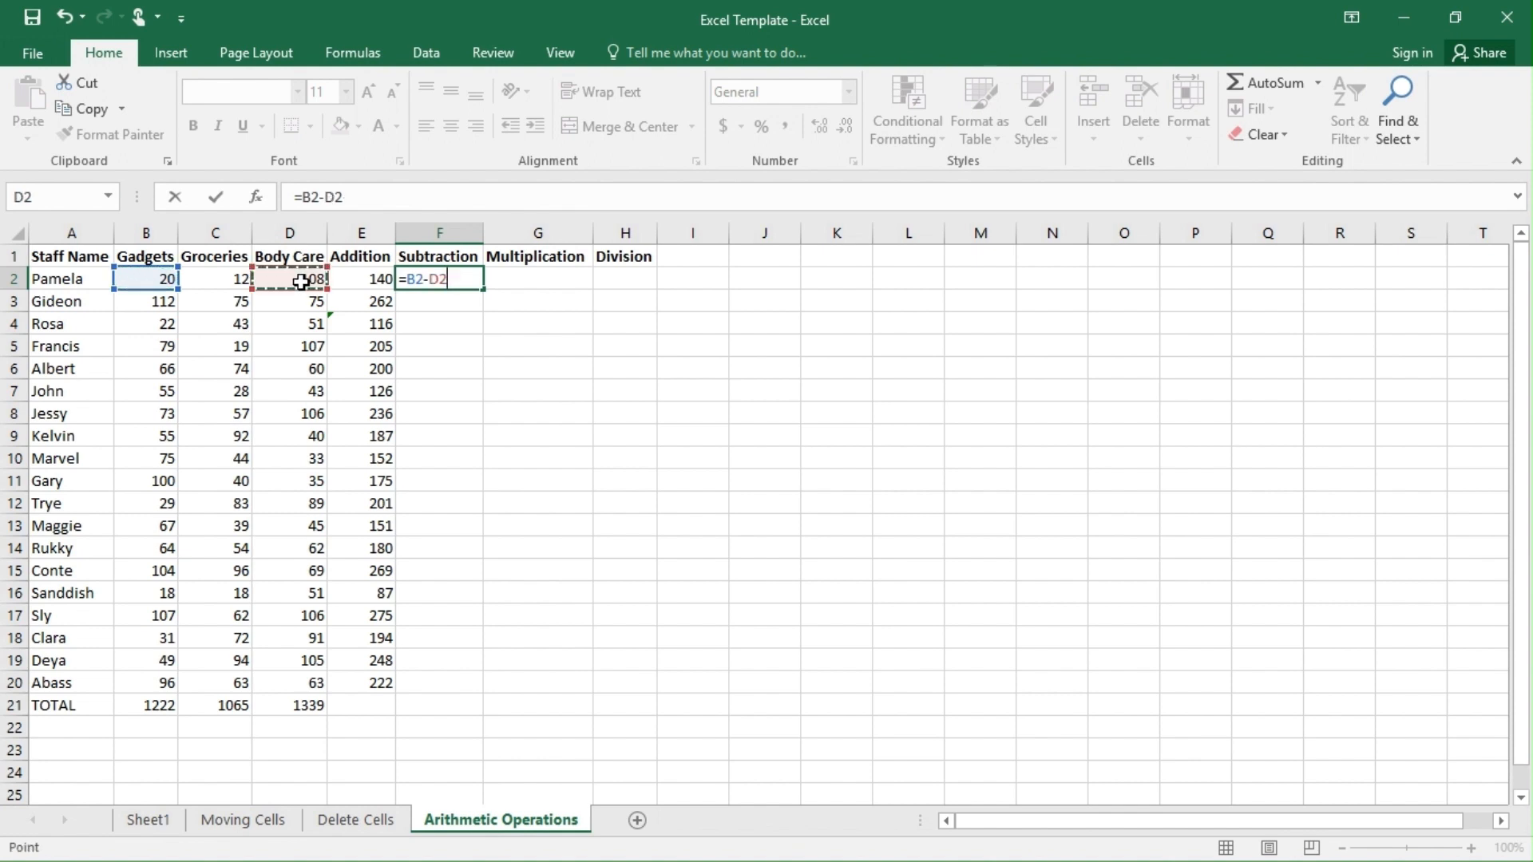
key("Return")
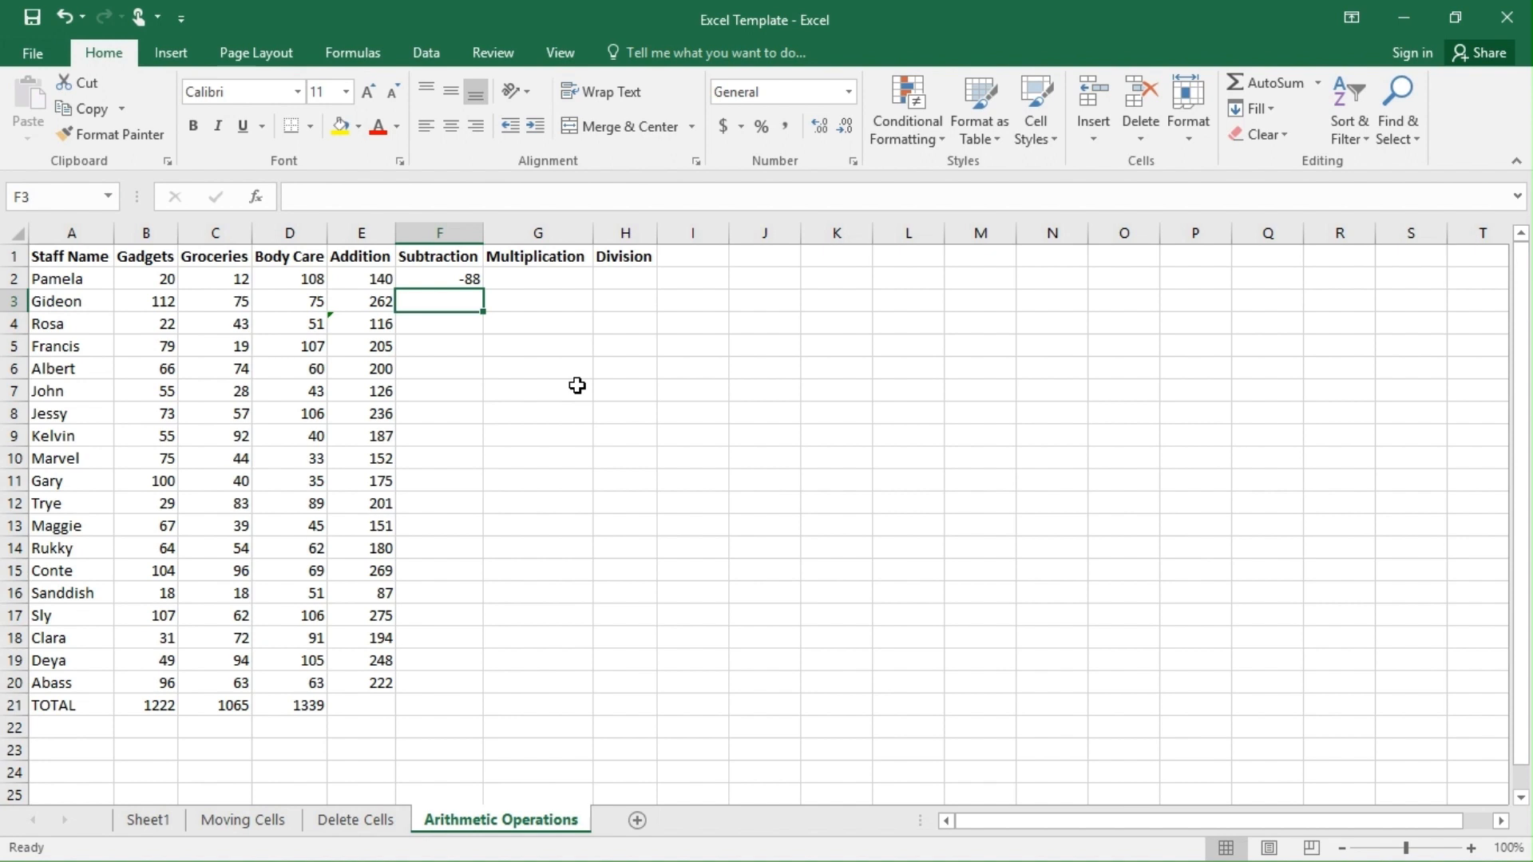
- Subtract the row 3 Body Care value from Gadgets by entering =B3-D3 in cell F3
type("=")
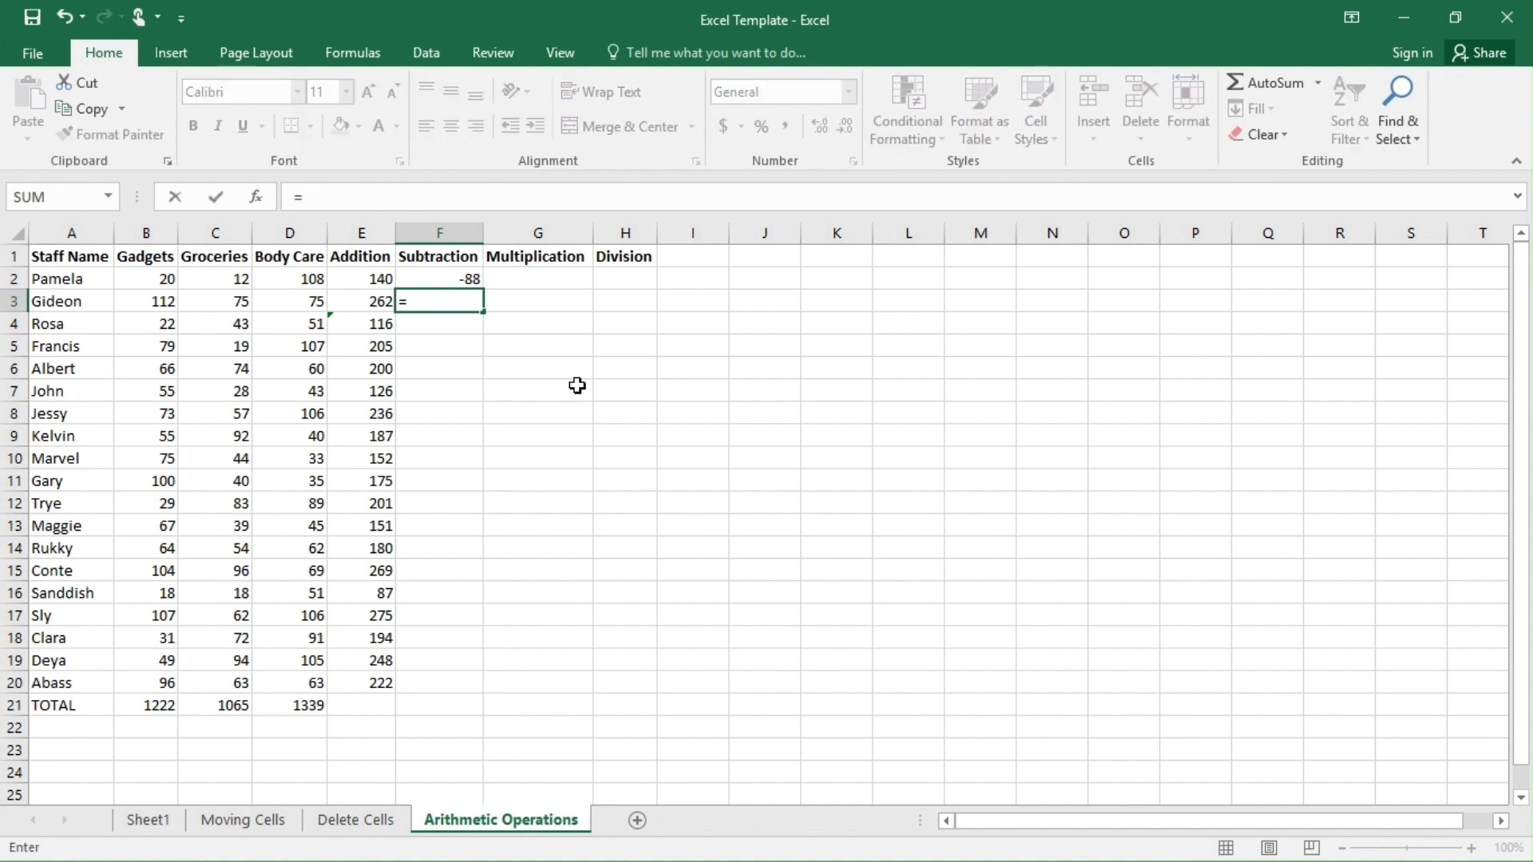
left_click(164, 301)
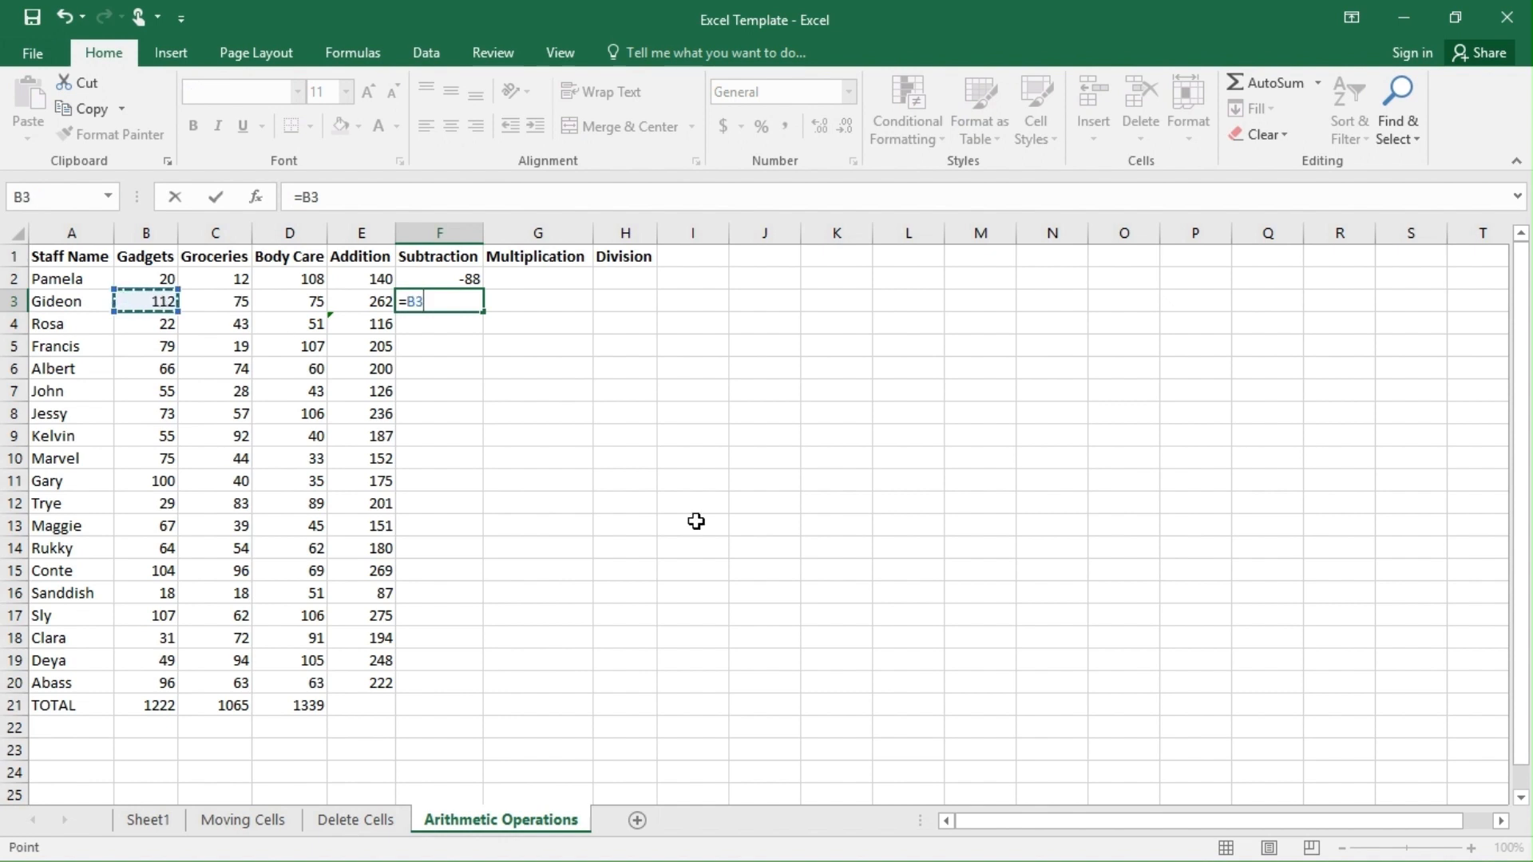
type("-")
left_click(296, 303)
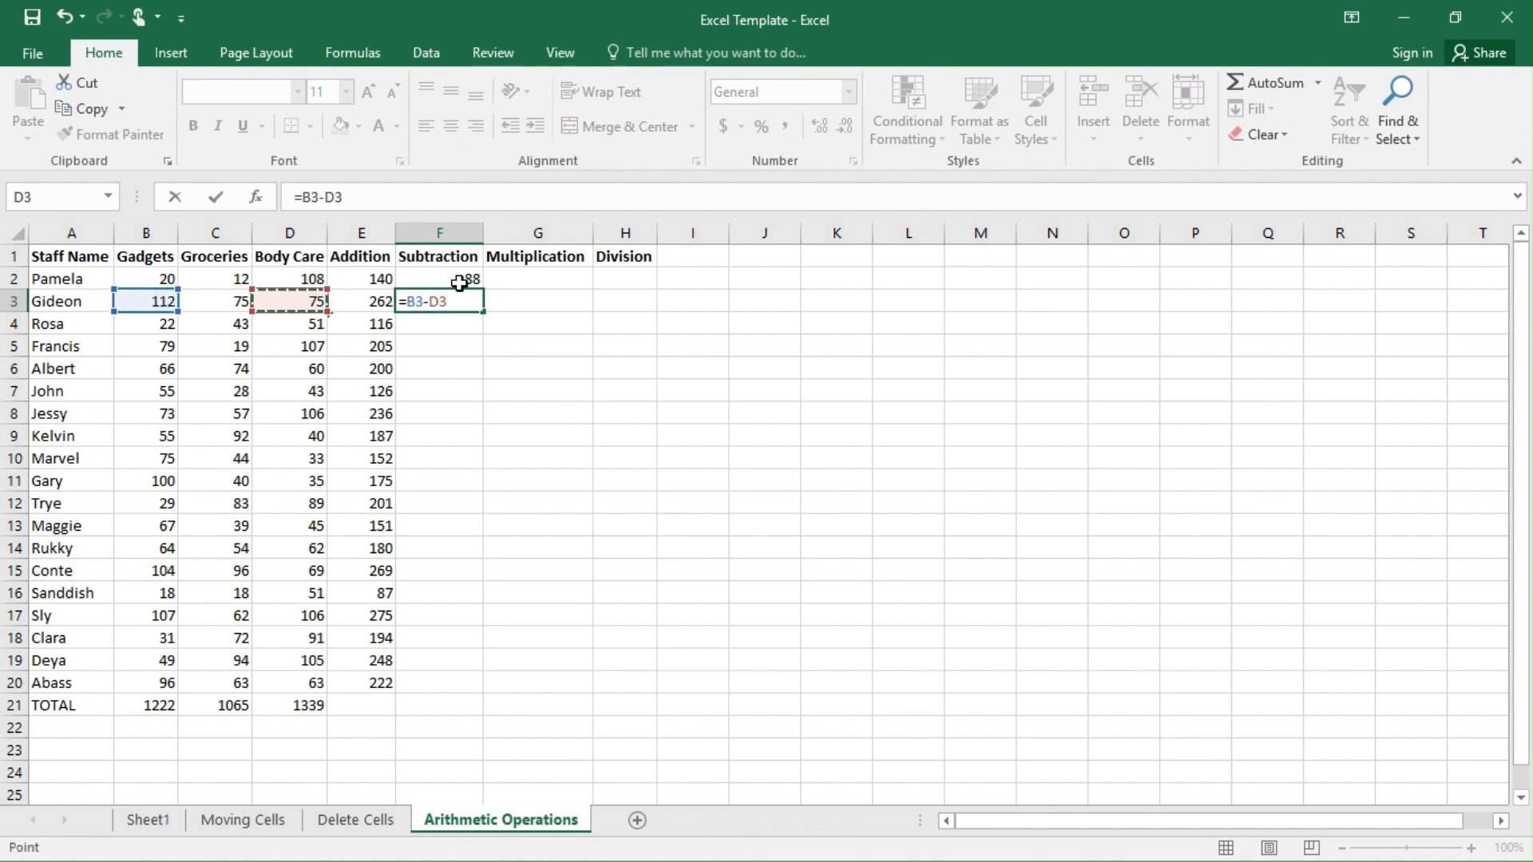
key("Return")
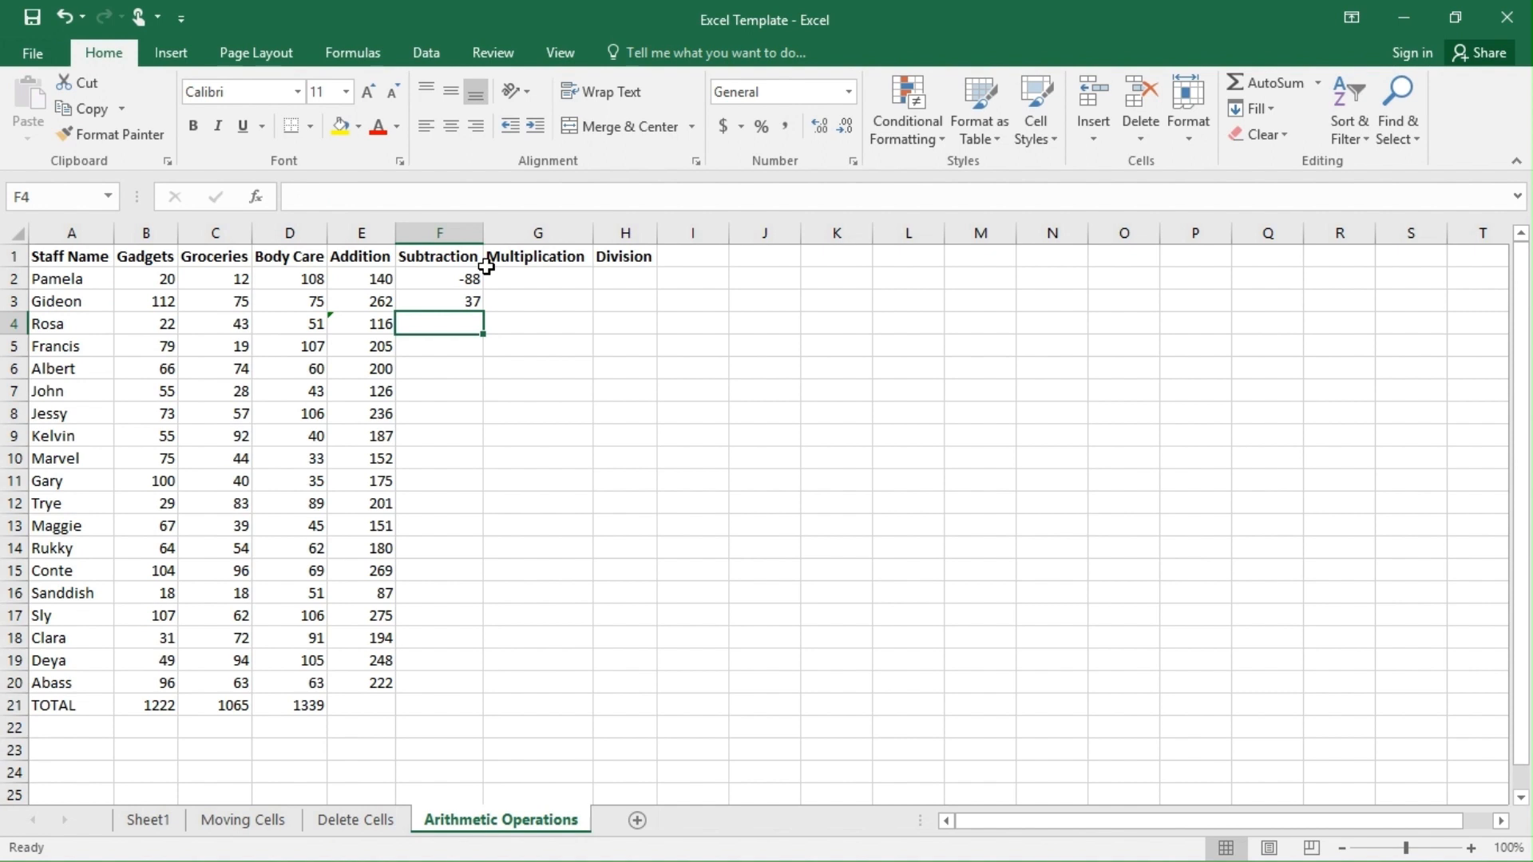
- Try subtracting typed numbers with =50-25 in cell F4, and undo the entry
type("=")
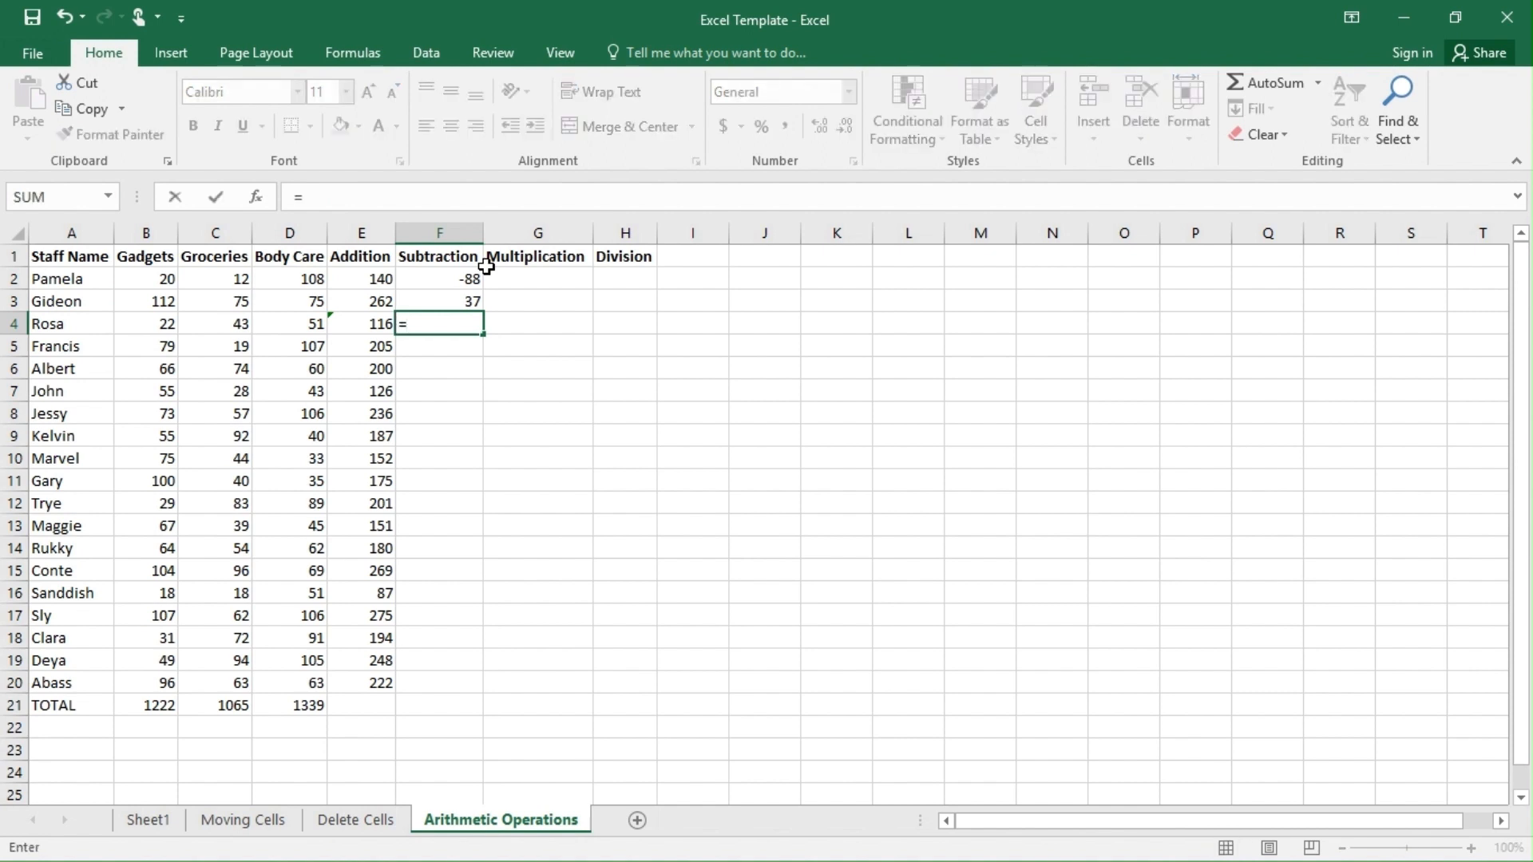
type("50-25")
key("Return")
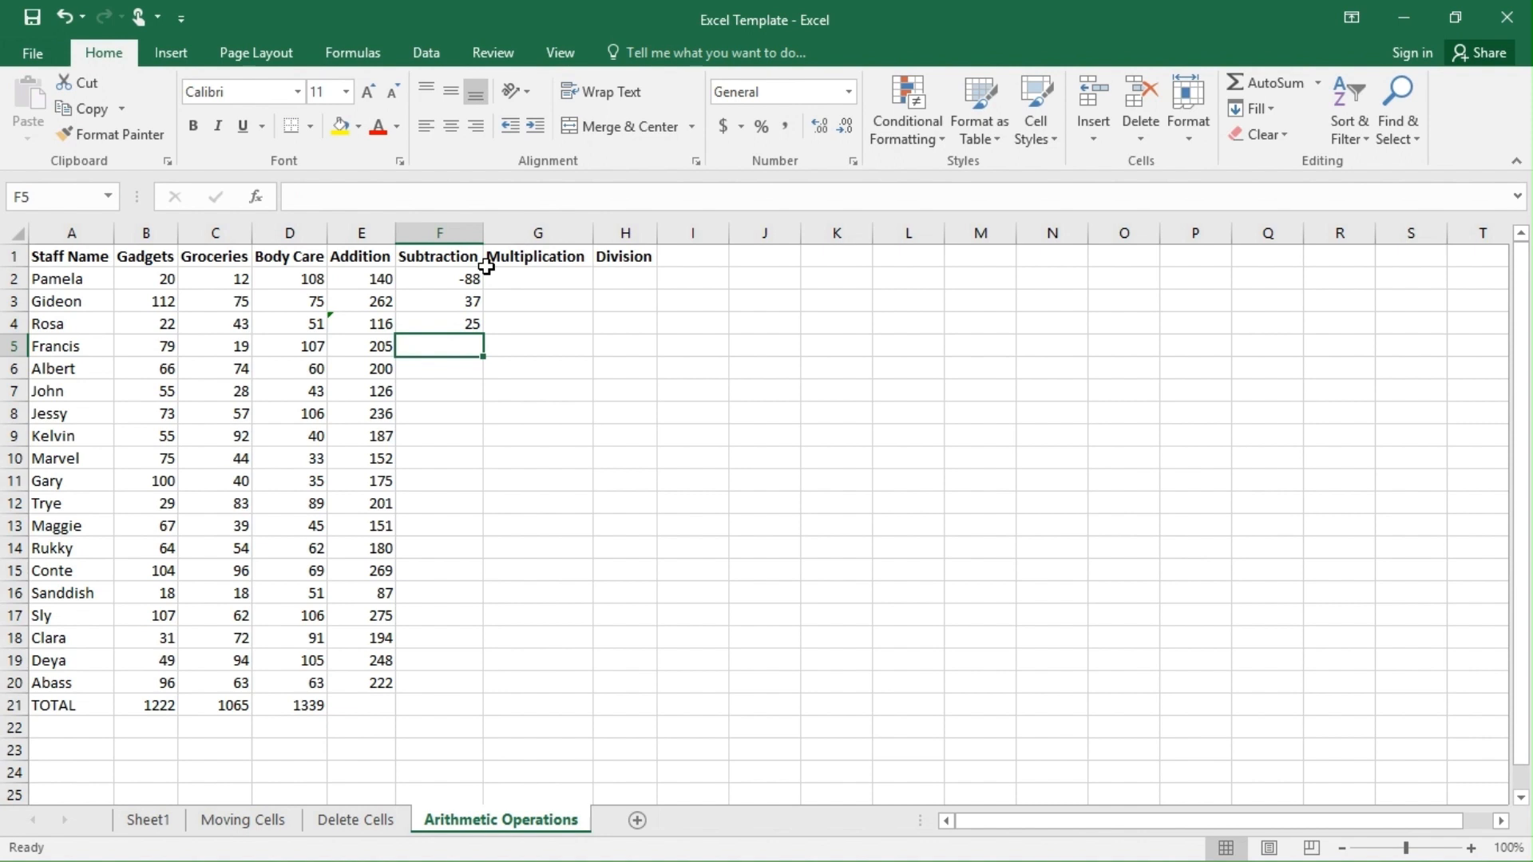
key("ctrl+z")
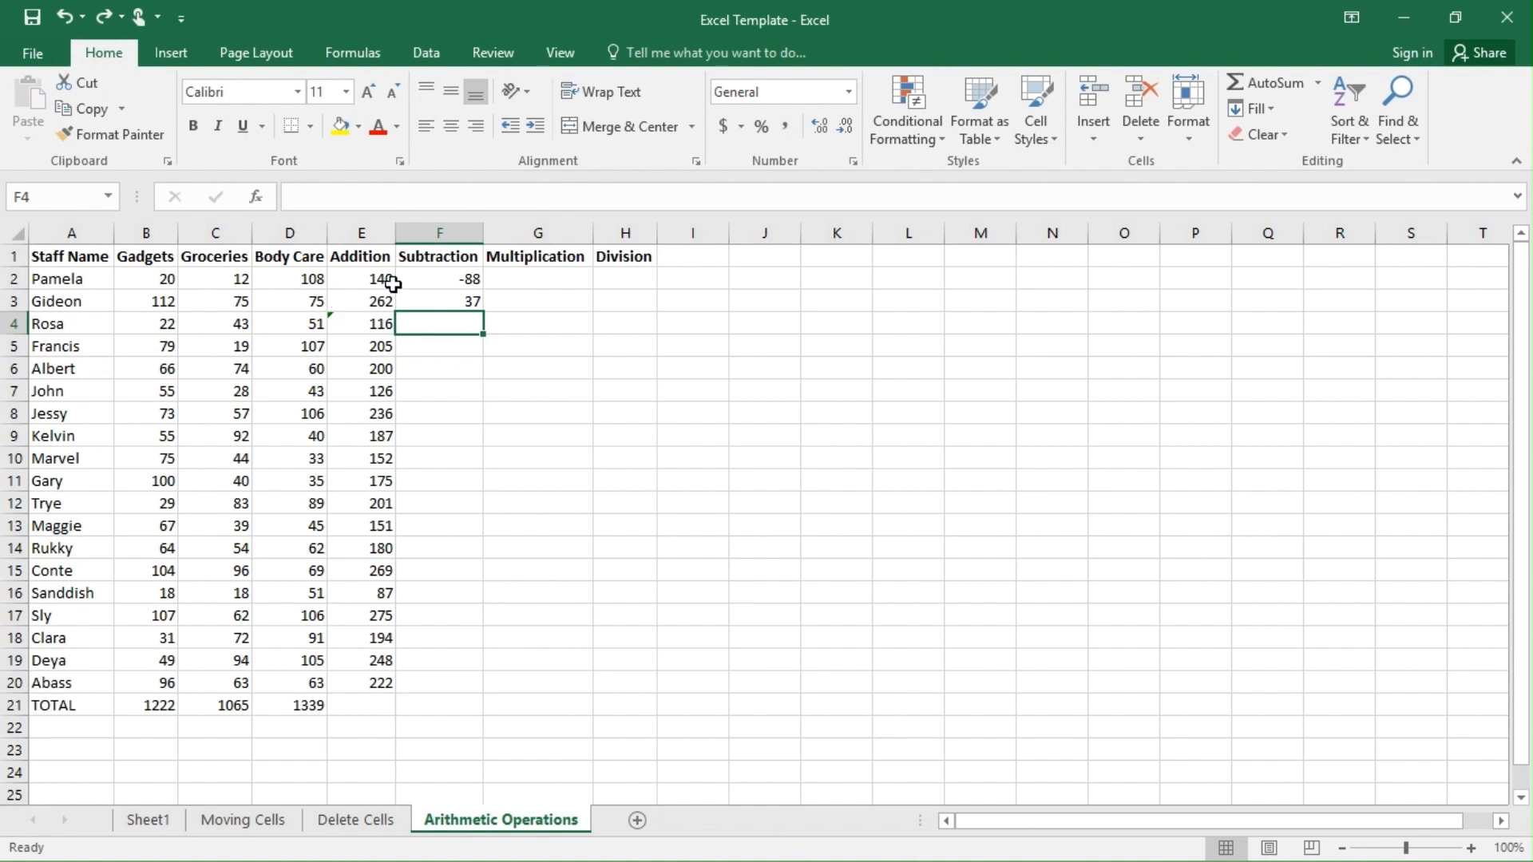
- Subtract the row 4 Groceries and Body Care values from Gadgets by entering =B4-C4-D4 in cell F4
left_click(159, 346)
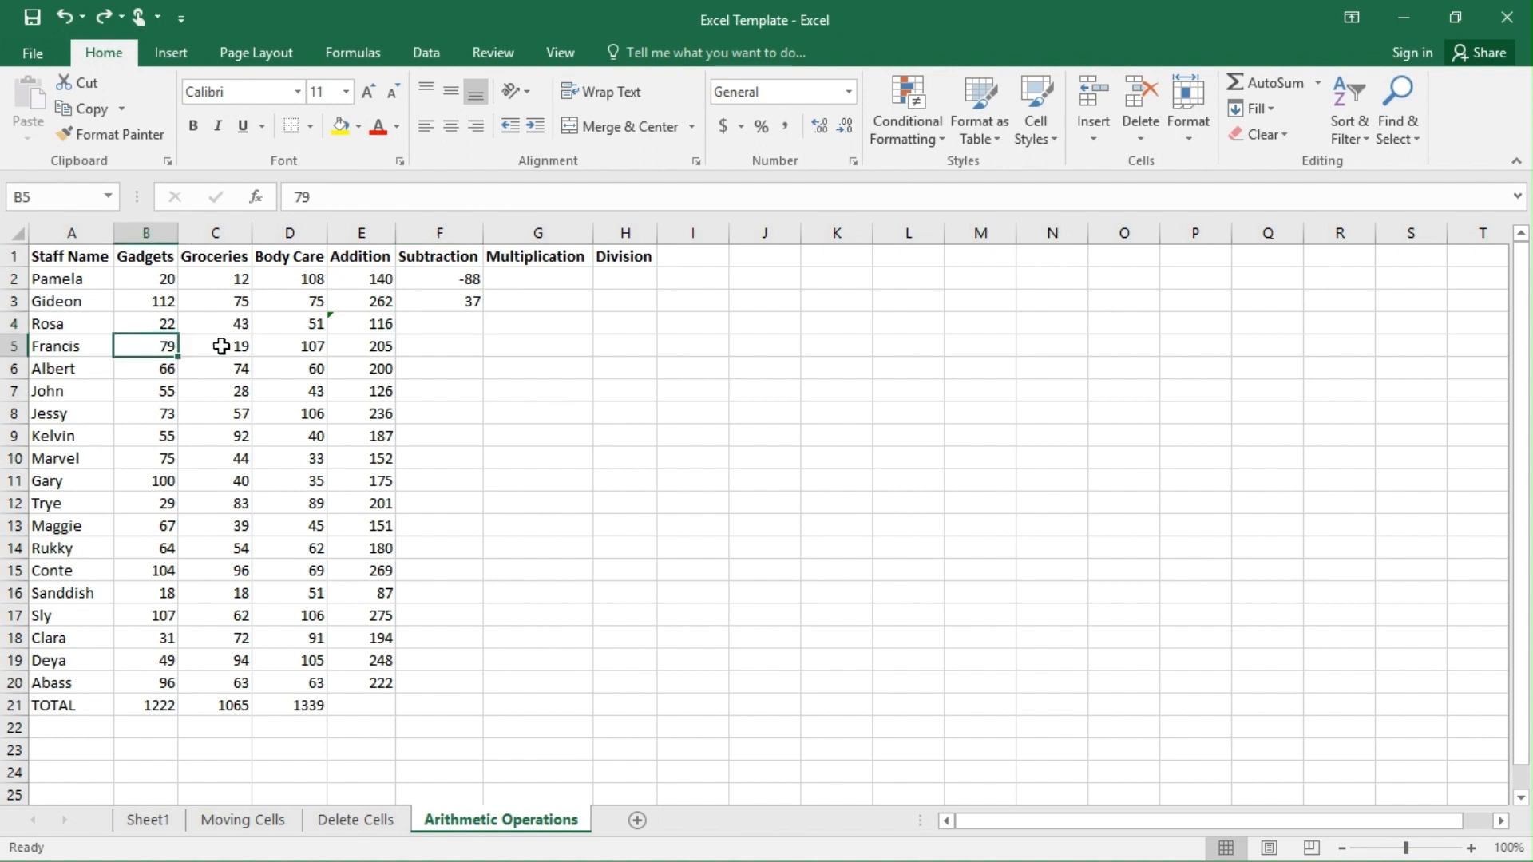
left_click(218, 346)
left_click(293, 346)
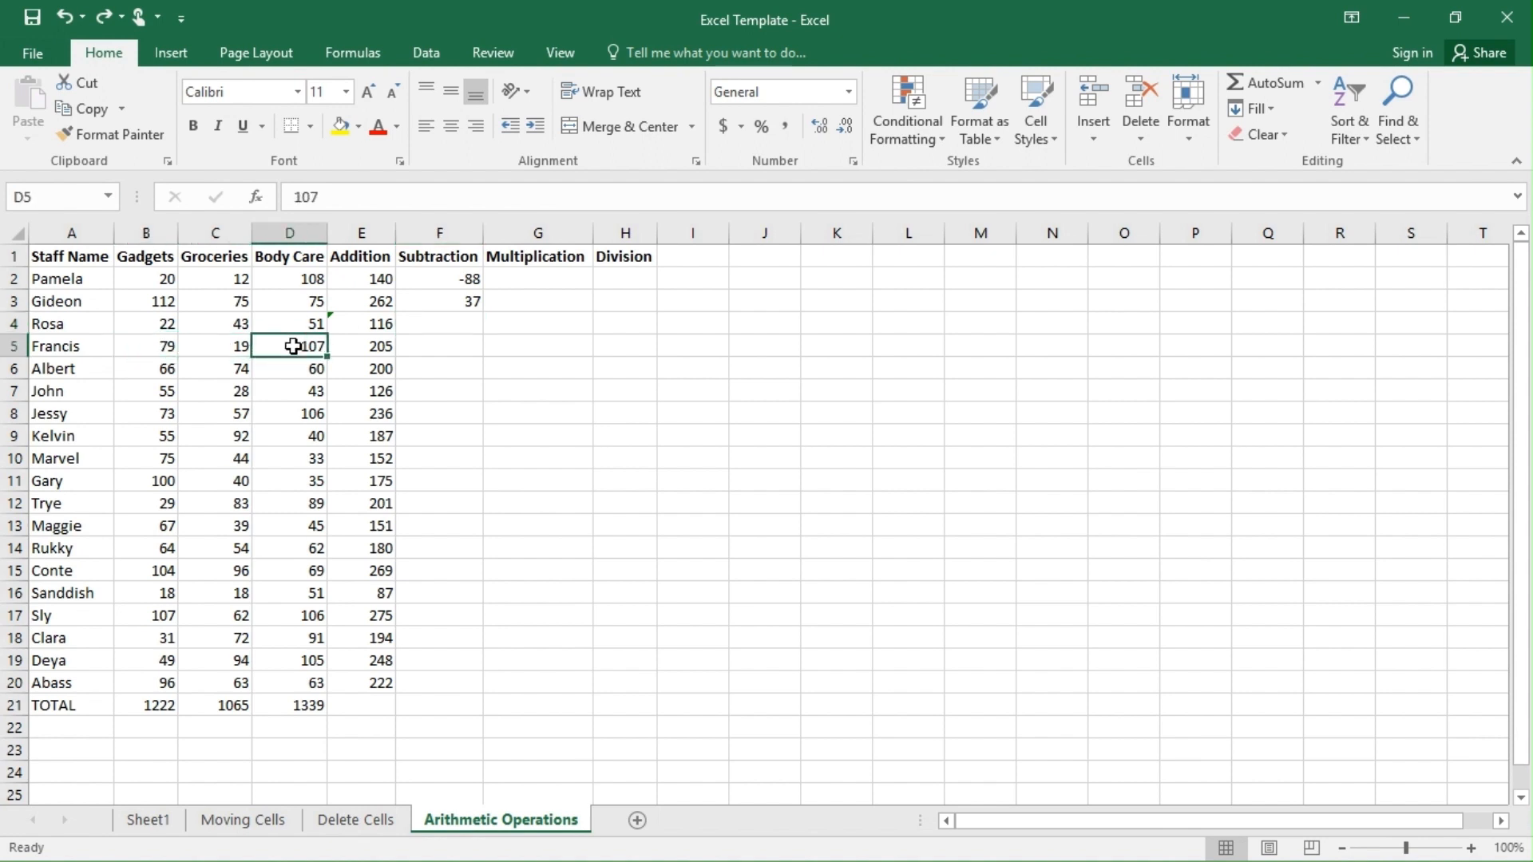
left_click(424, 334)
type("=")
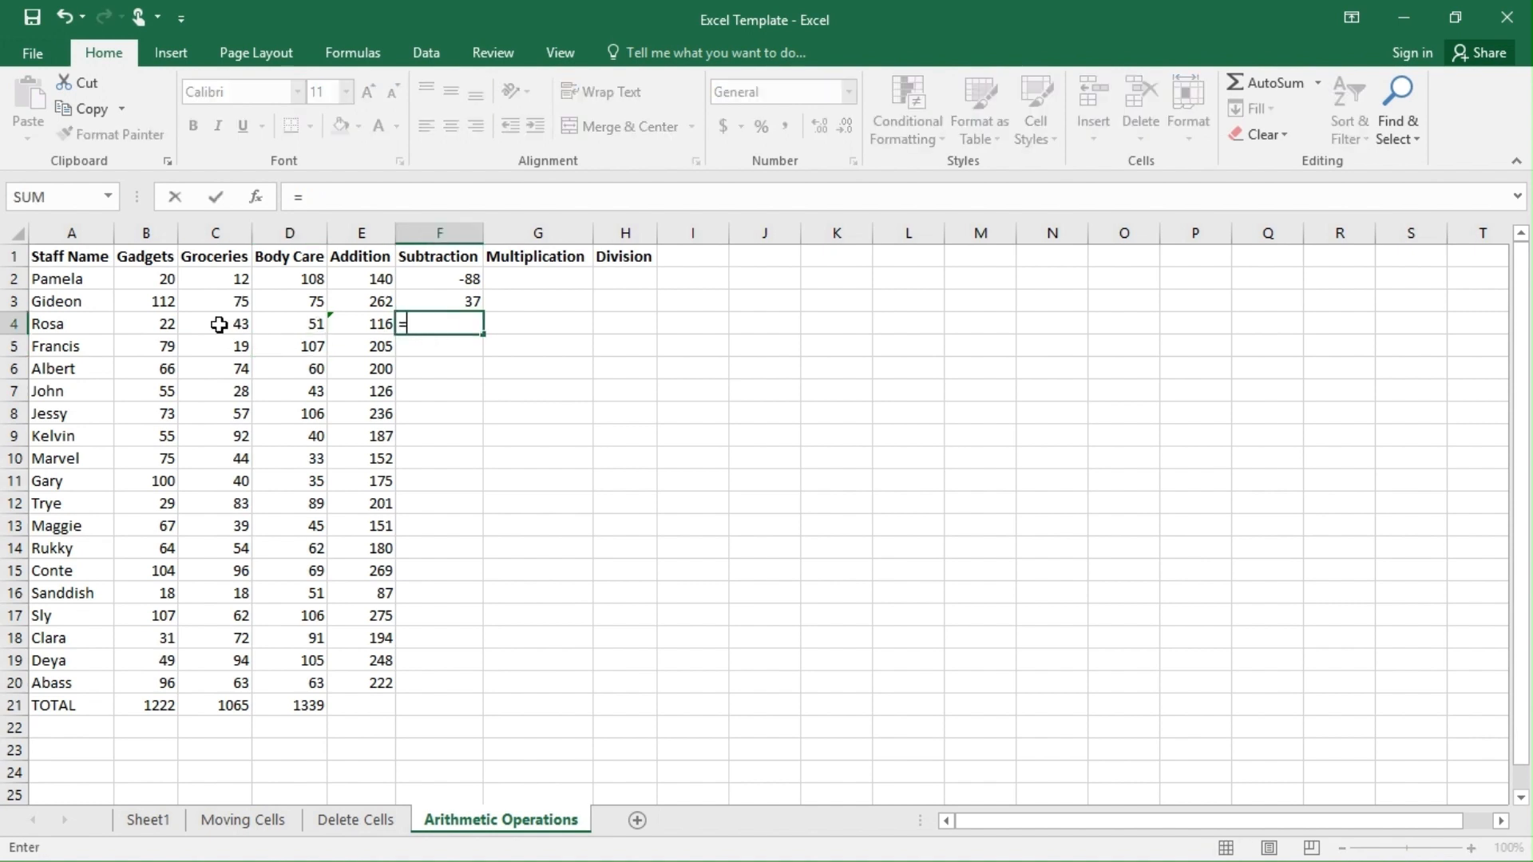
left_click(164, 330)
type("-")
left_click(211, 323)
type("-")
left_click(300, 317)
key("Return")
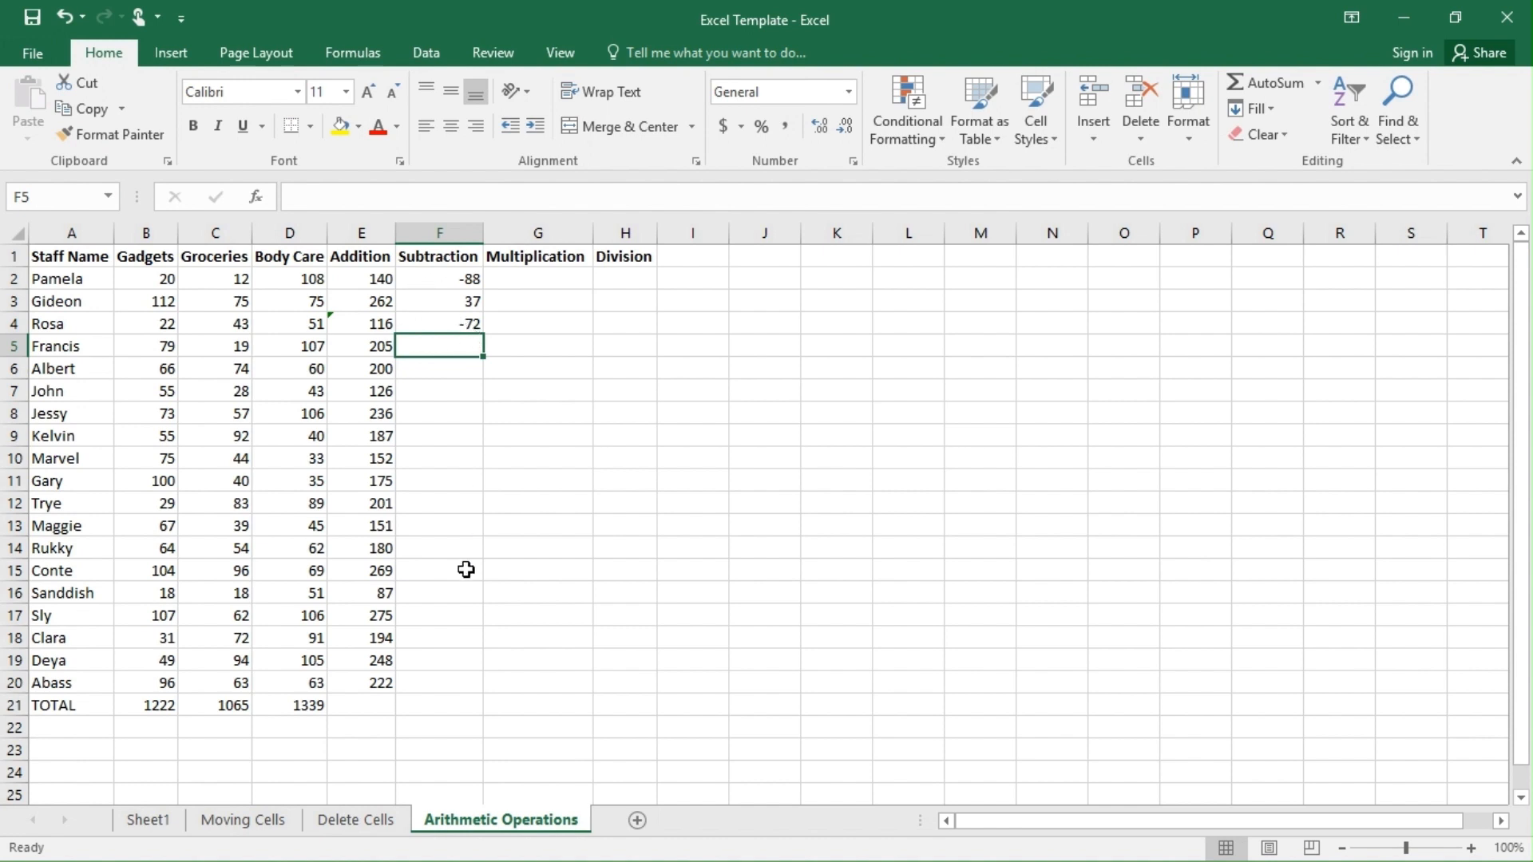
- Subtract the Groceries total from the Gadgets total by entering =B21-C21 in cell F21
scroll(466, 569, "down", 1)
scroll(369, 455, "up", 1)
left_click(447, 706)
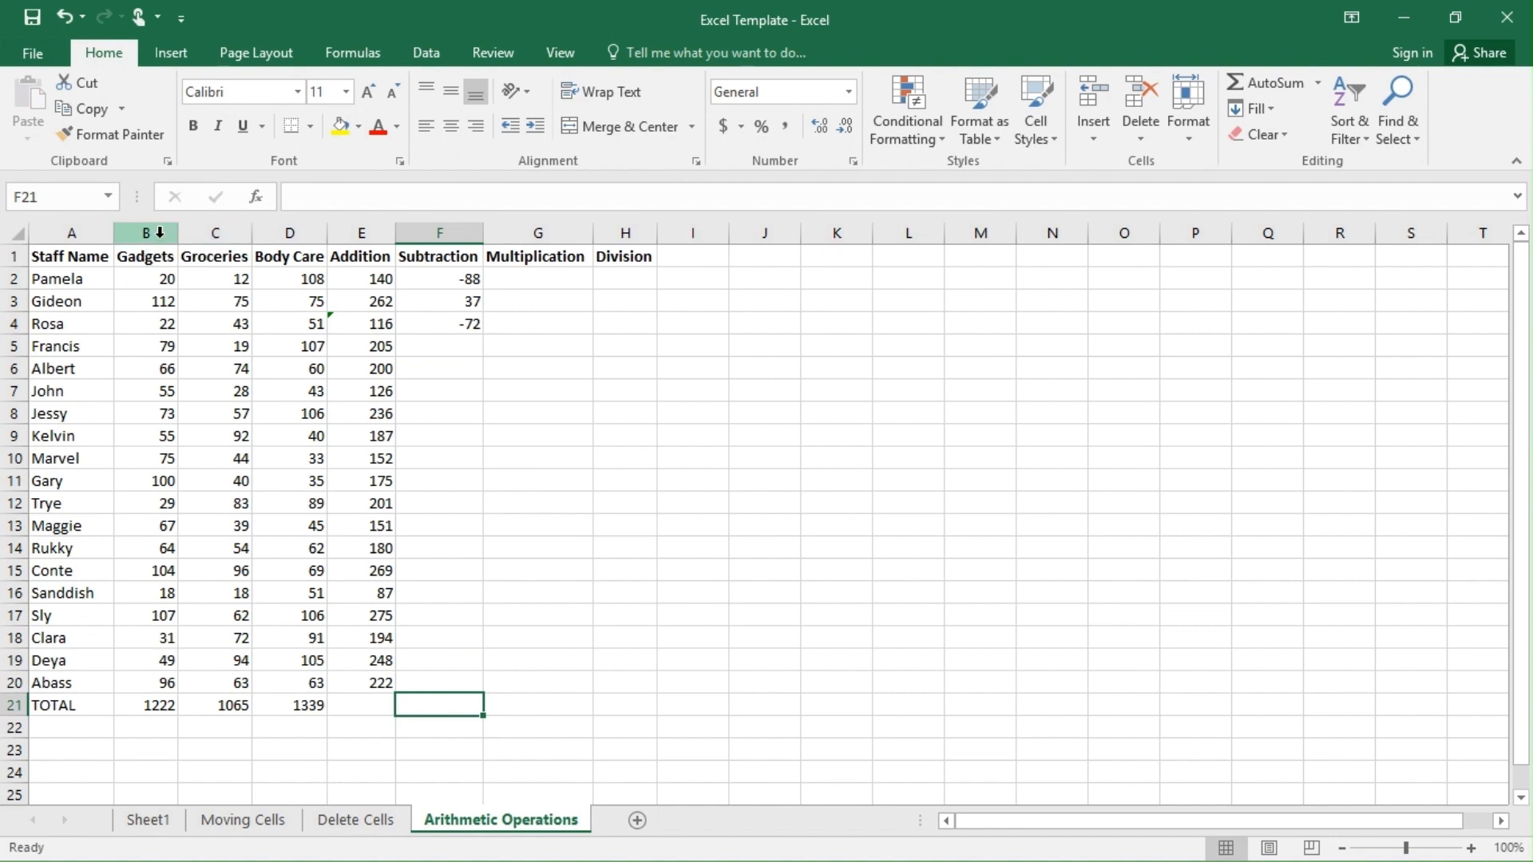
left_click(223, 707)
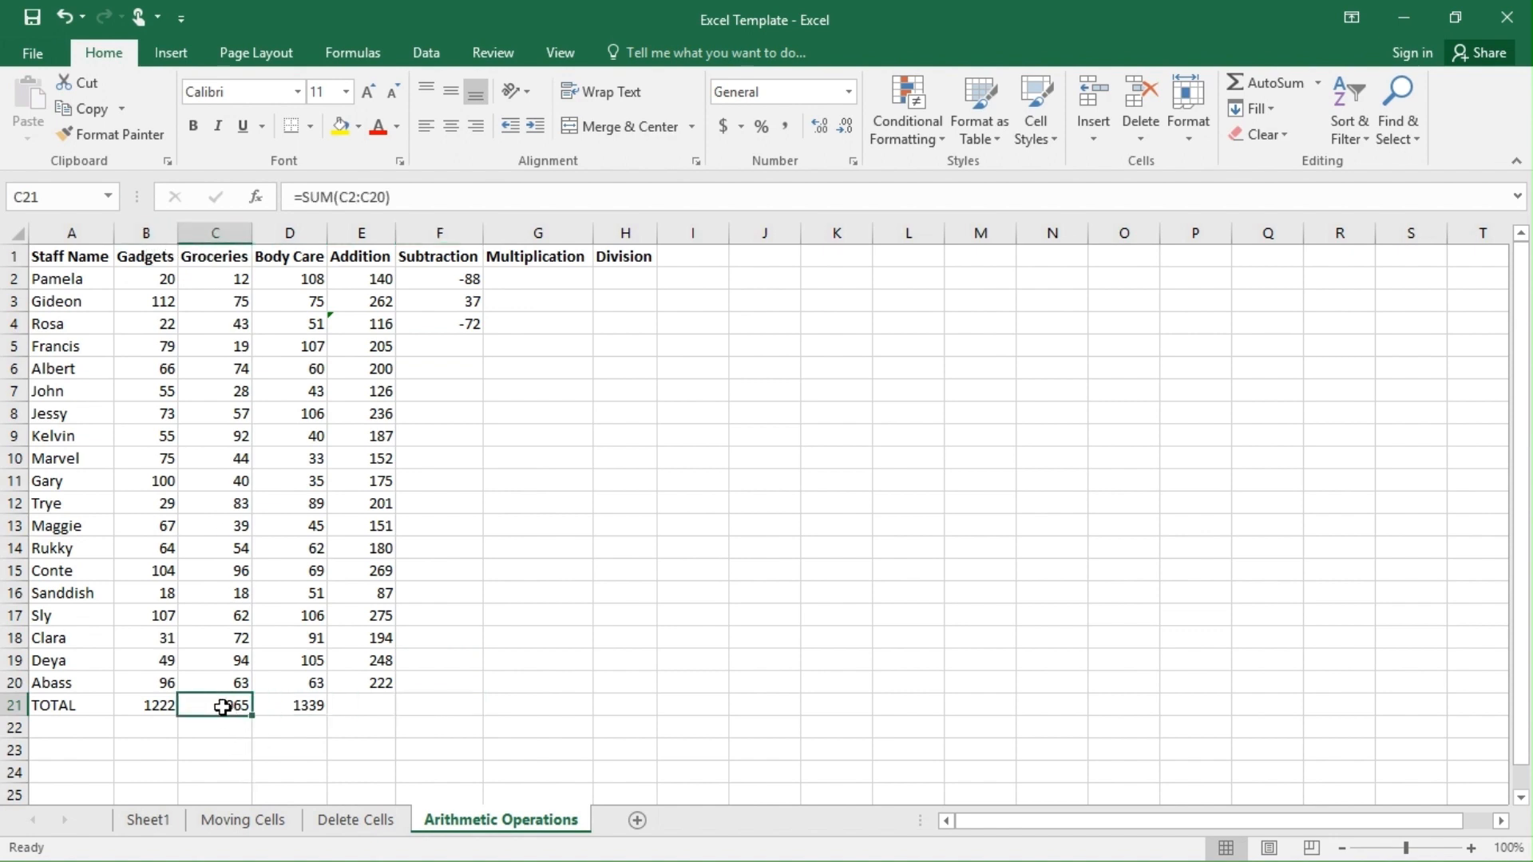
left_click(165, 706)
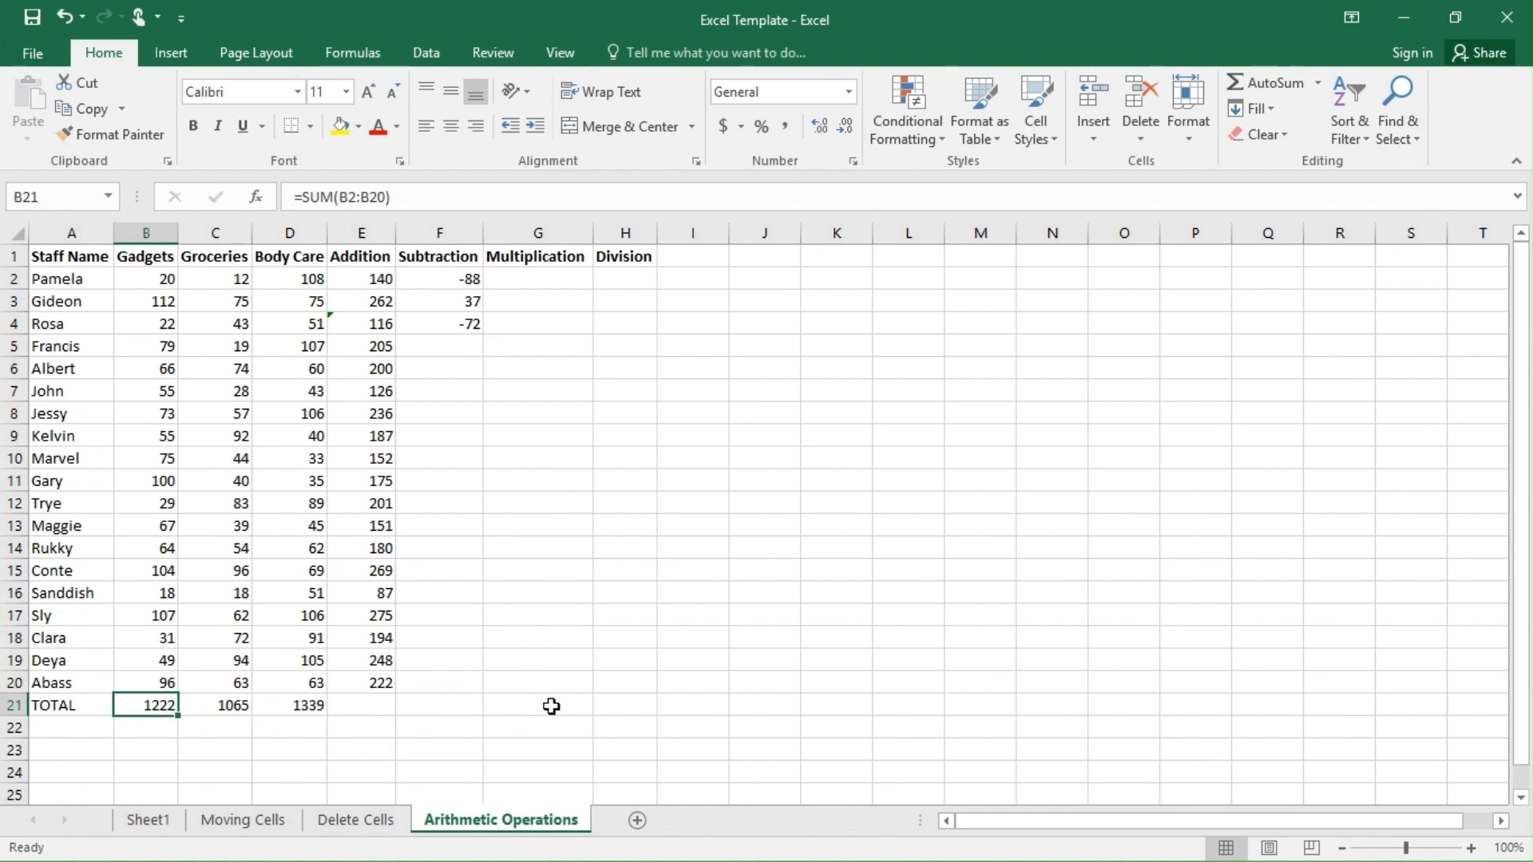
left_click(454, 704)
type("=")
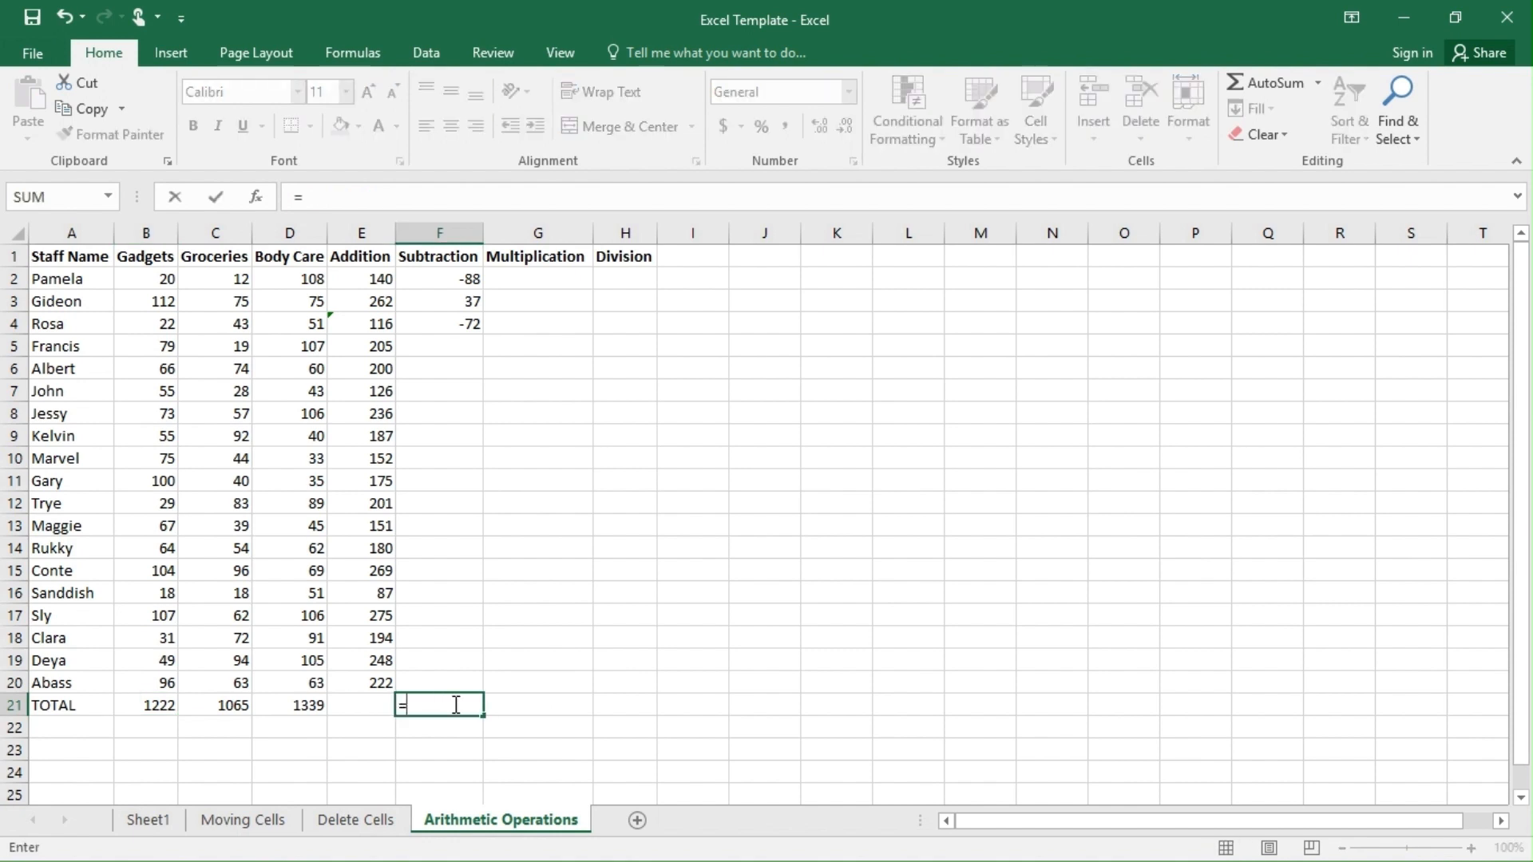
left_click(157, 703)
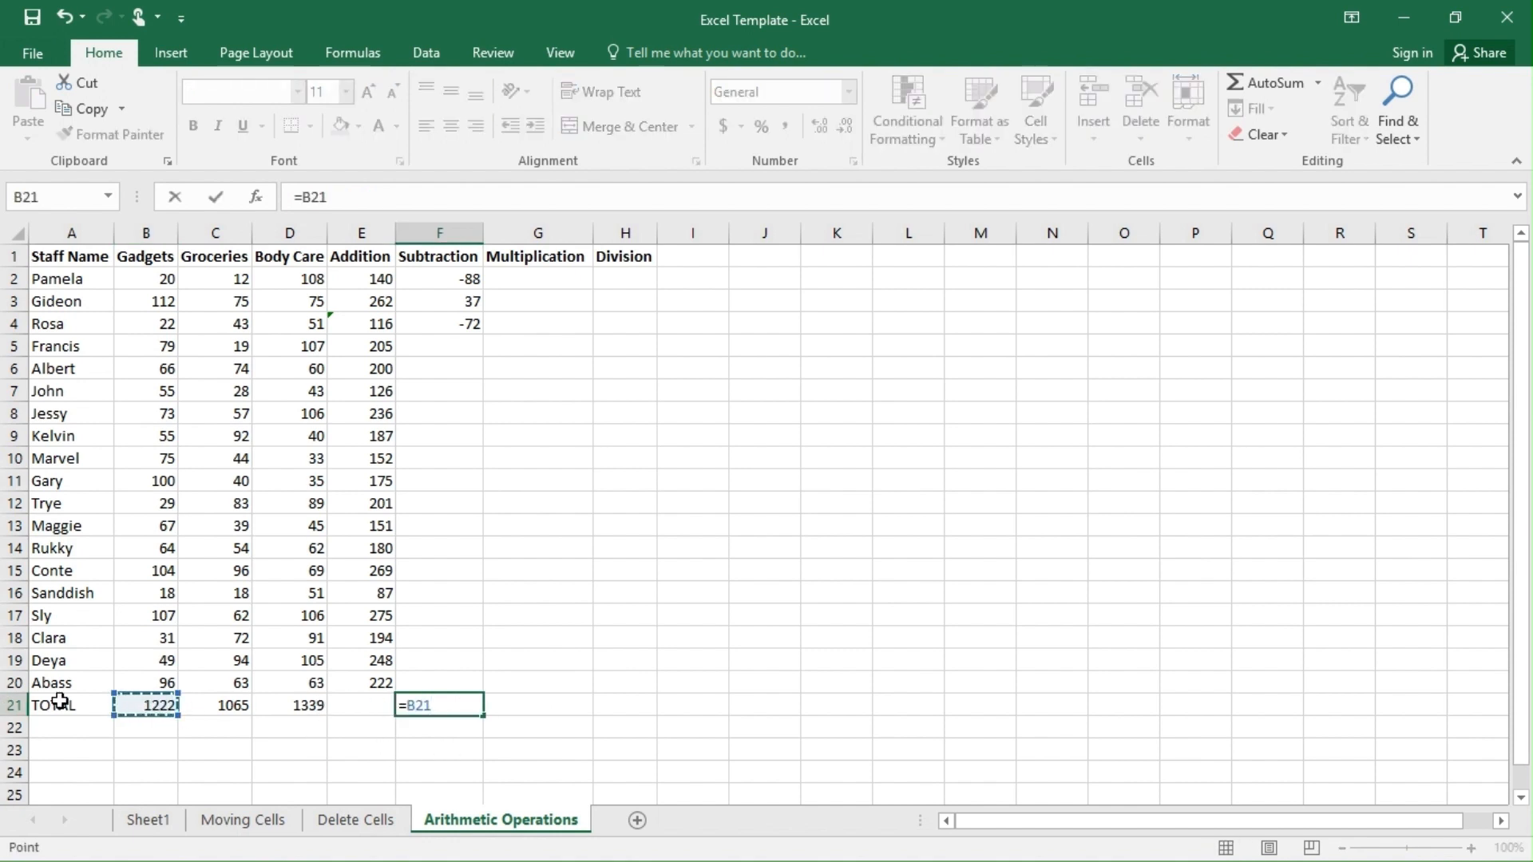
type("-")
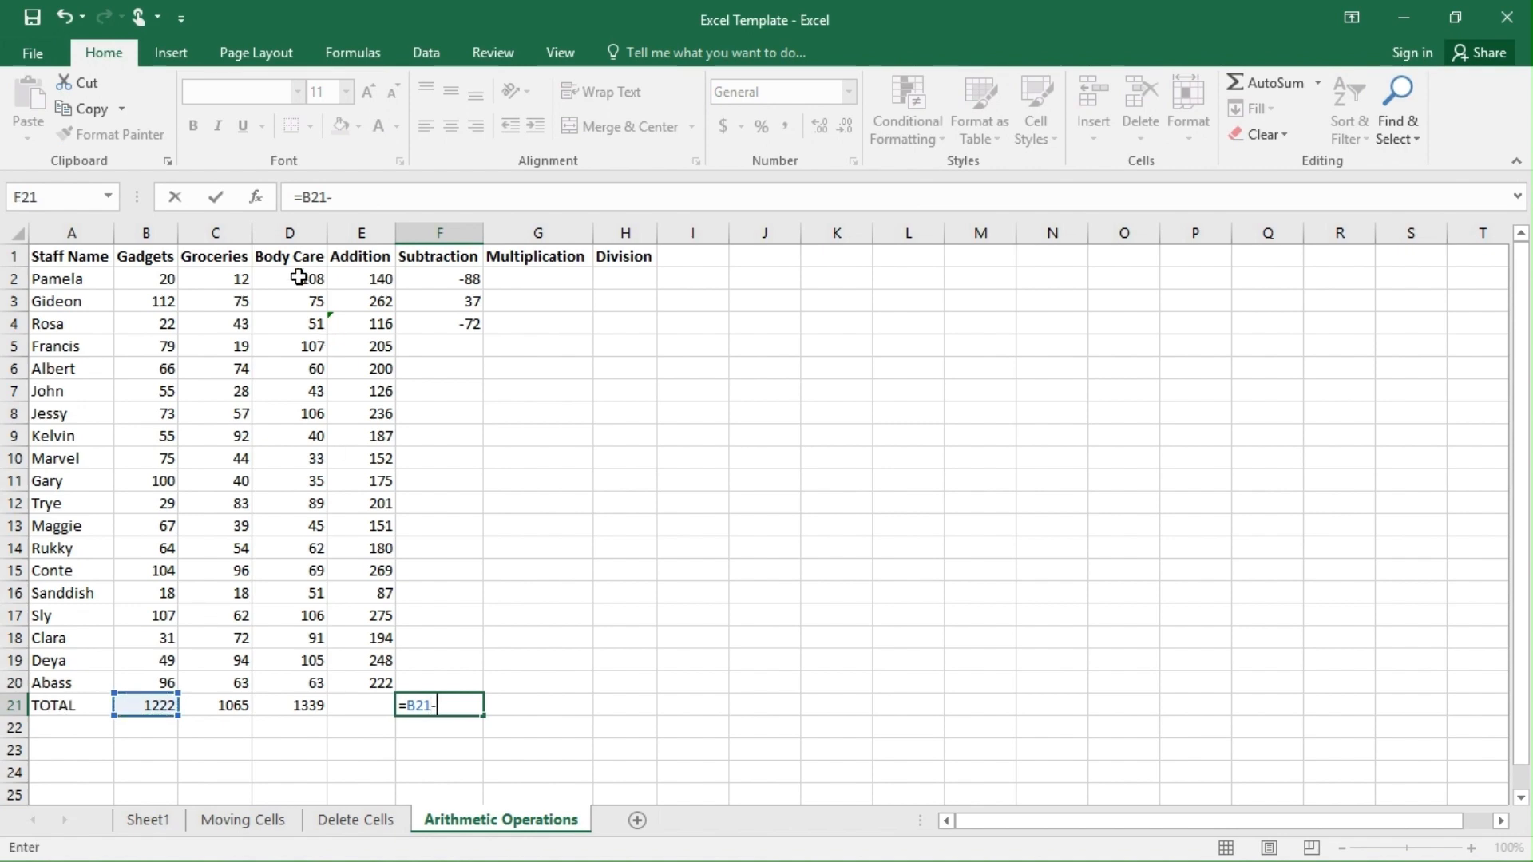
left_click(229, 708)
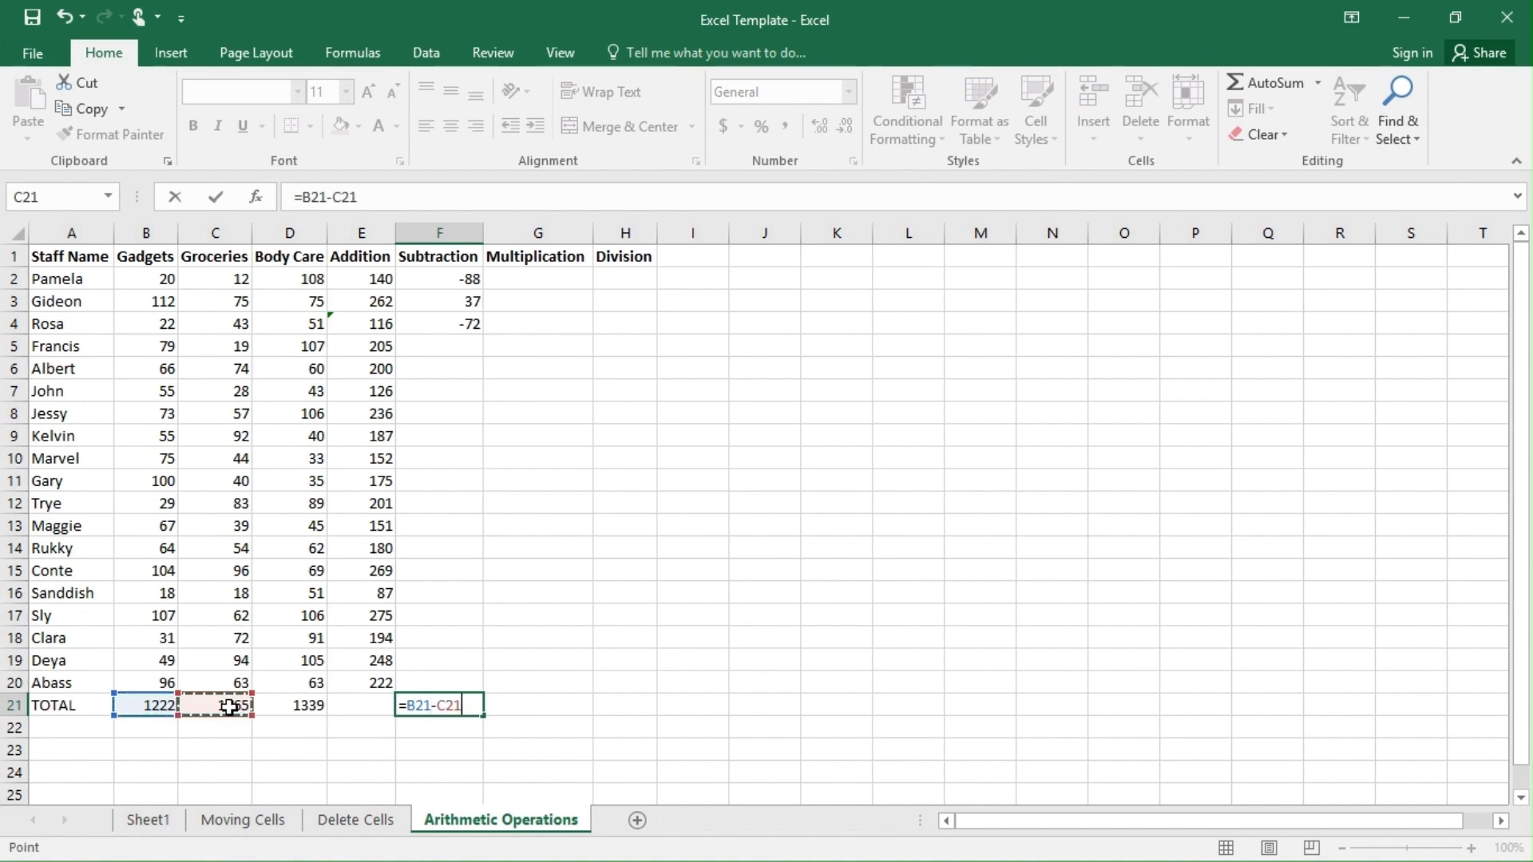
key("Return")
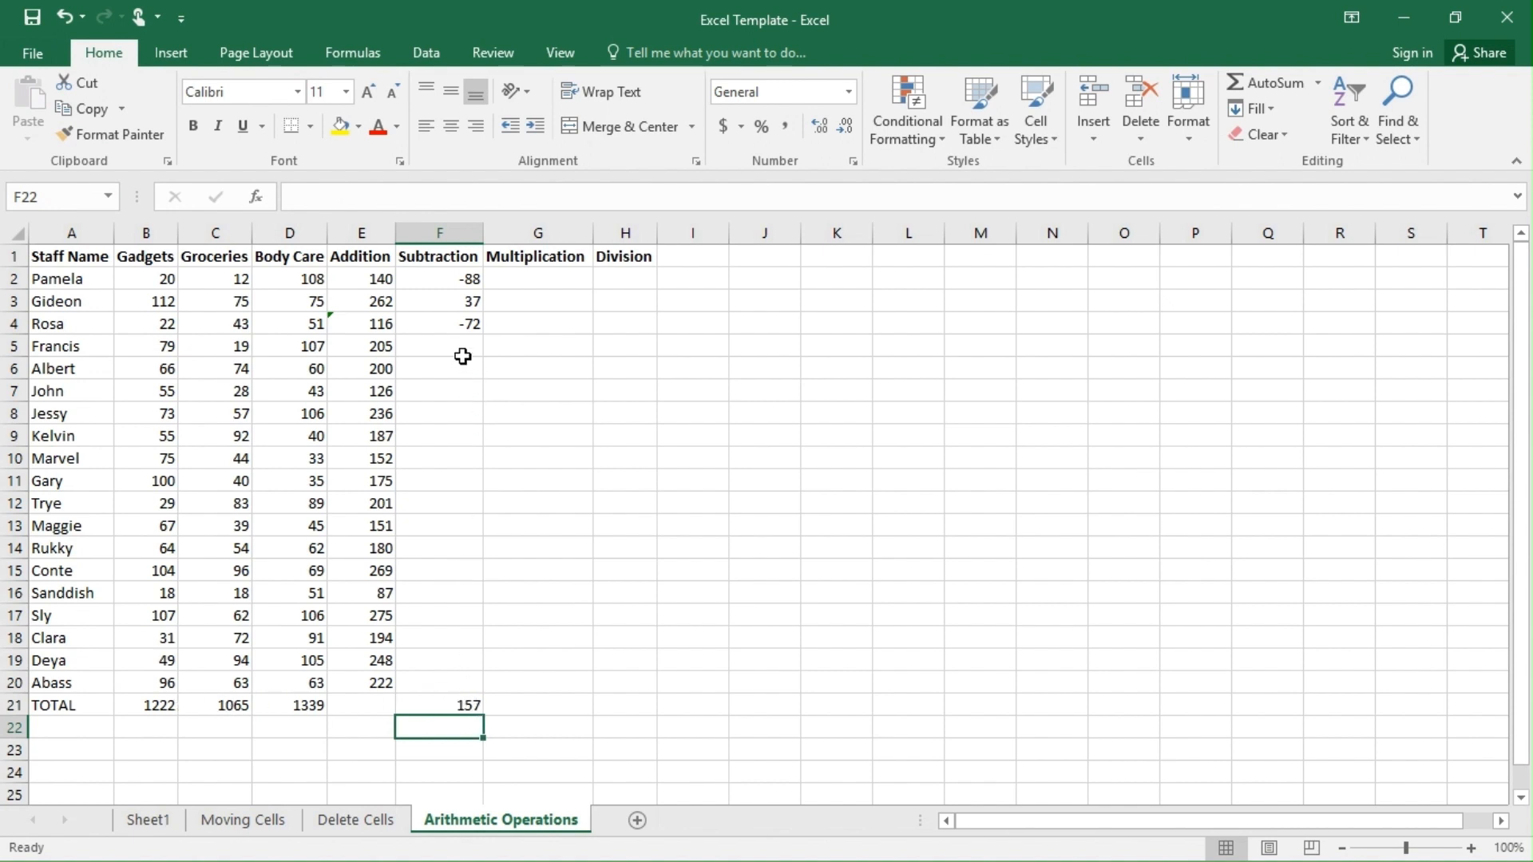
left_click_drag(459, 349, 451, 684)
left_click_drag(451, 684, 451, 684)
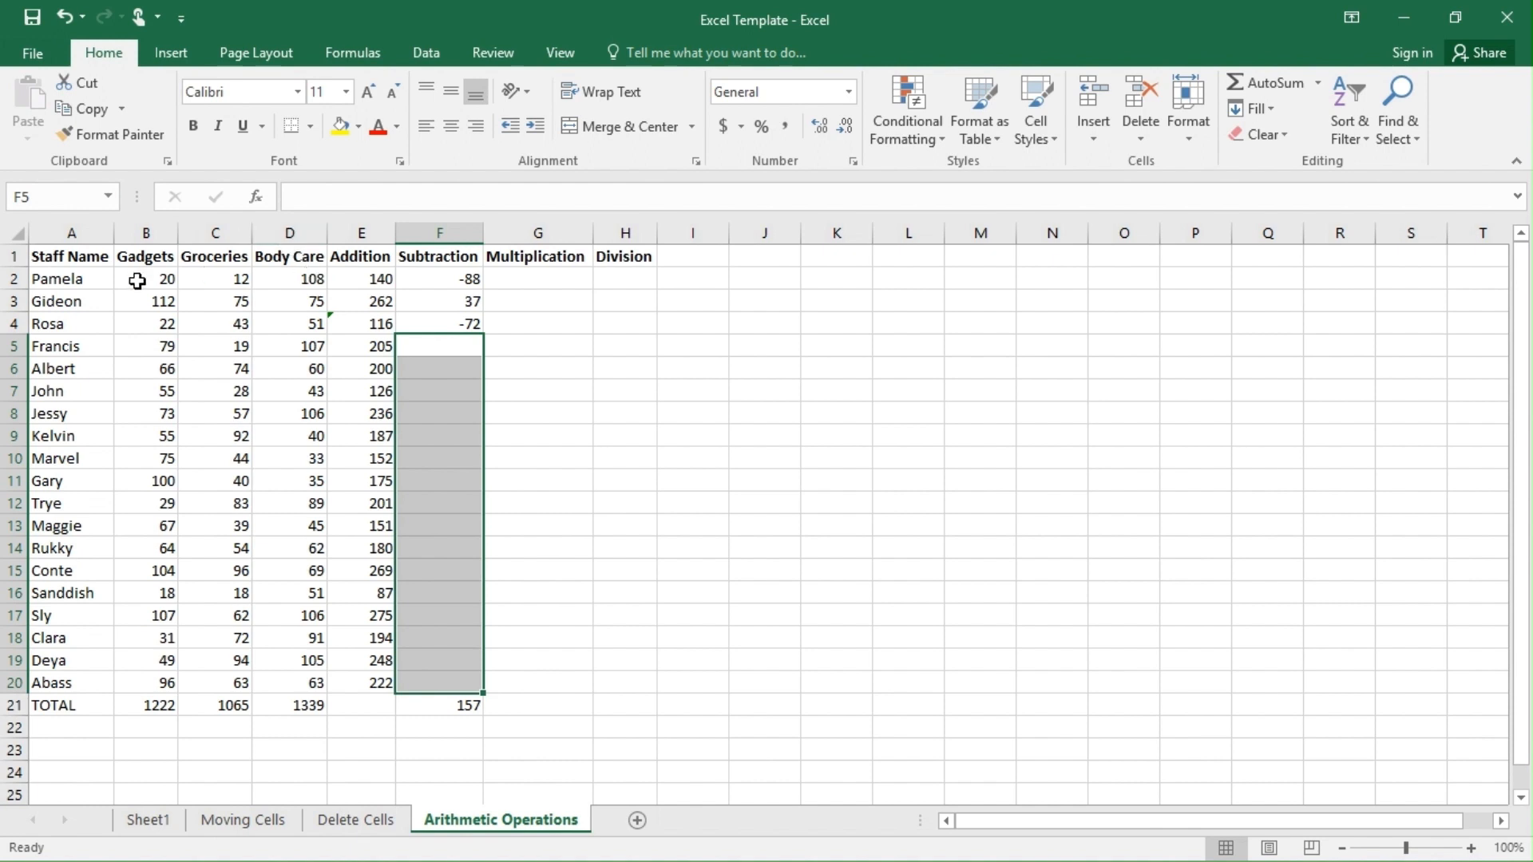
left_click(514, 344)
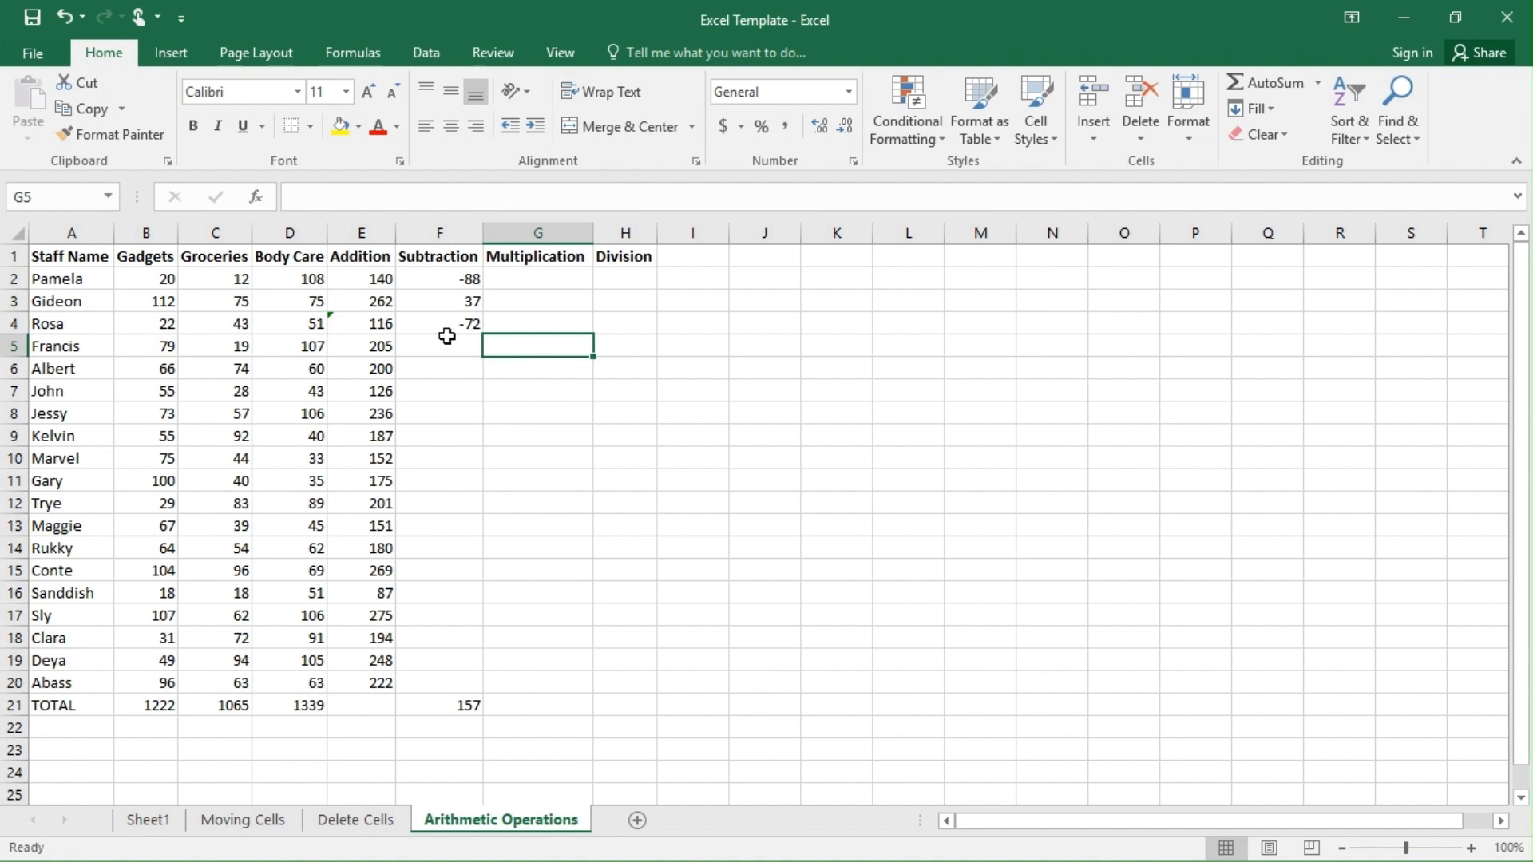
left_click(448, 324)
double_click(458, 323)
key("Return")
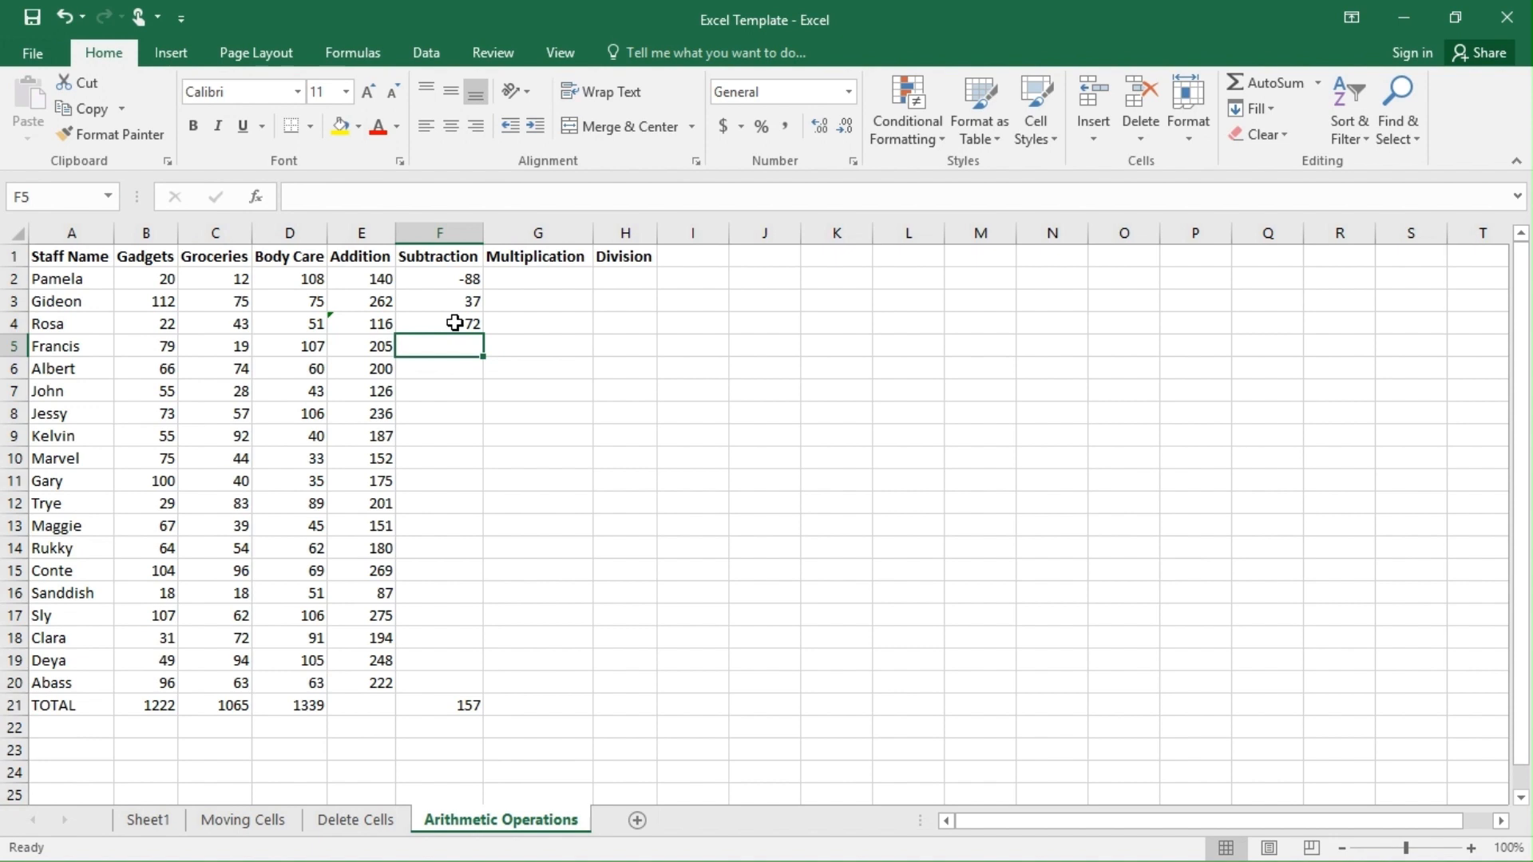
- Fill the subtraction formula from F2 down the Subtraction column through cell F20, and check the formulas in F2 to F4
left_click(465, 281)
left_click_drag(483, 289, 468, 684)
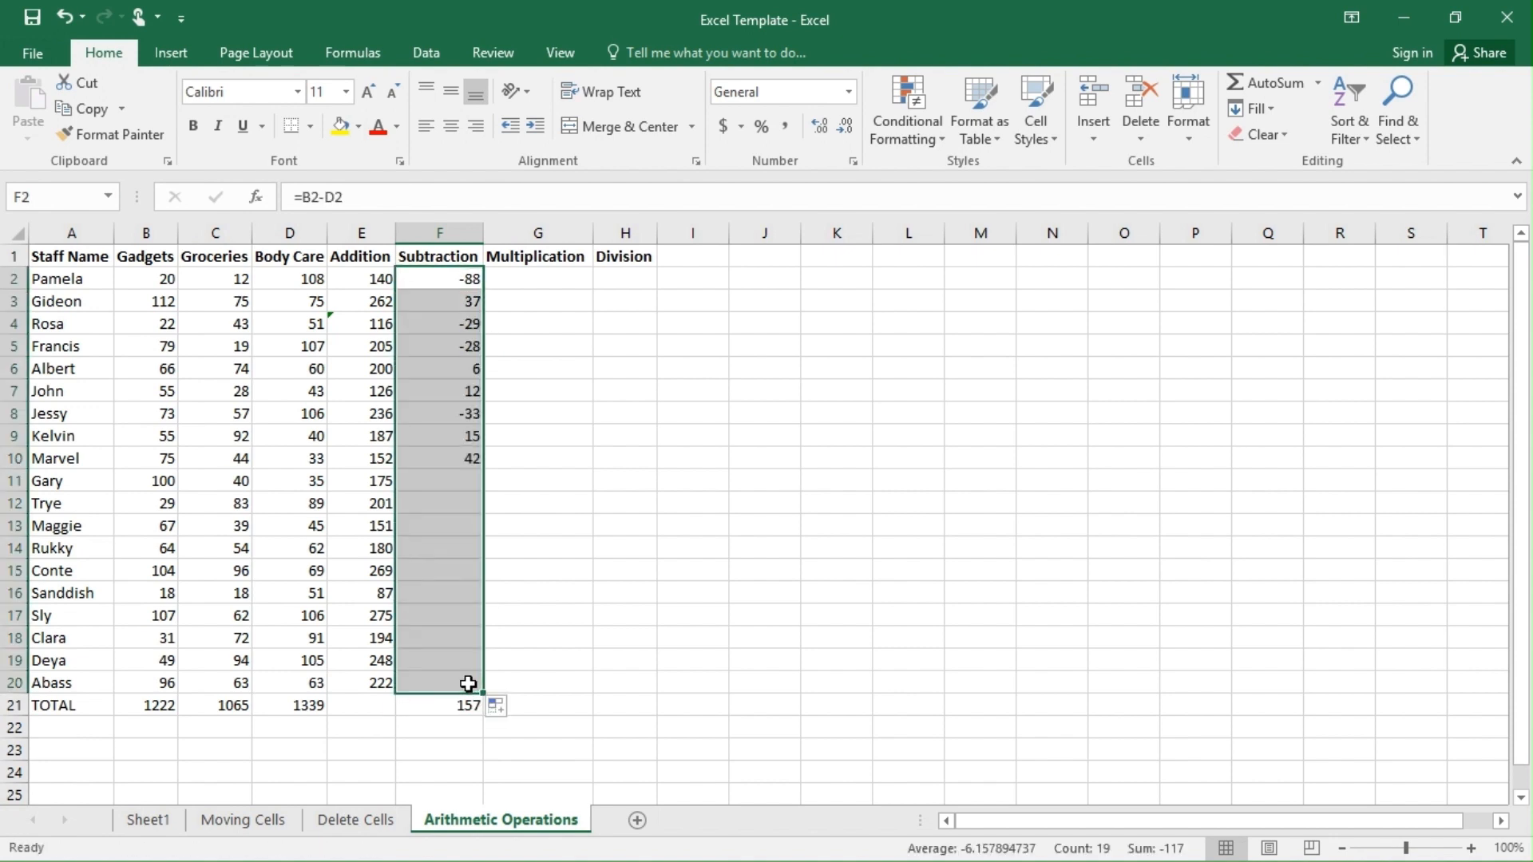
left_click(529, 457)
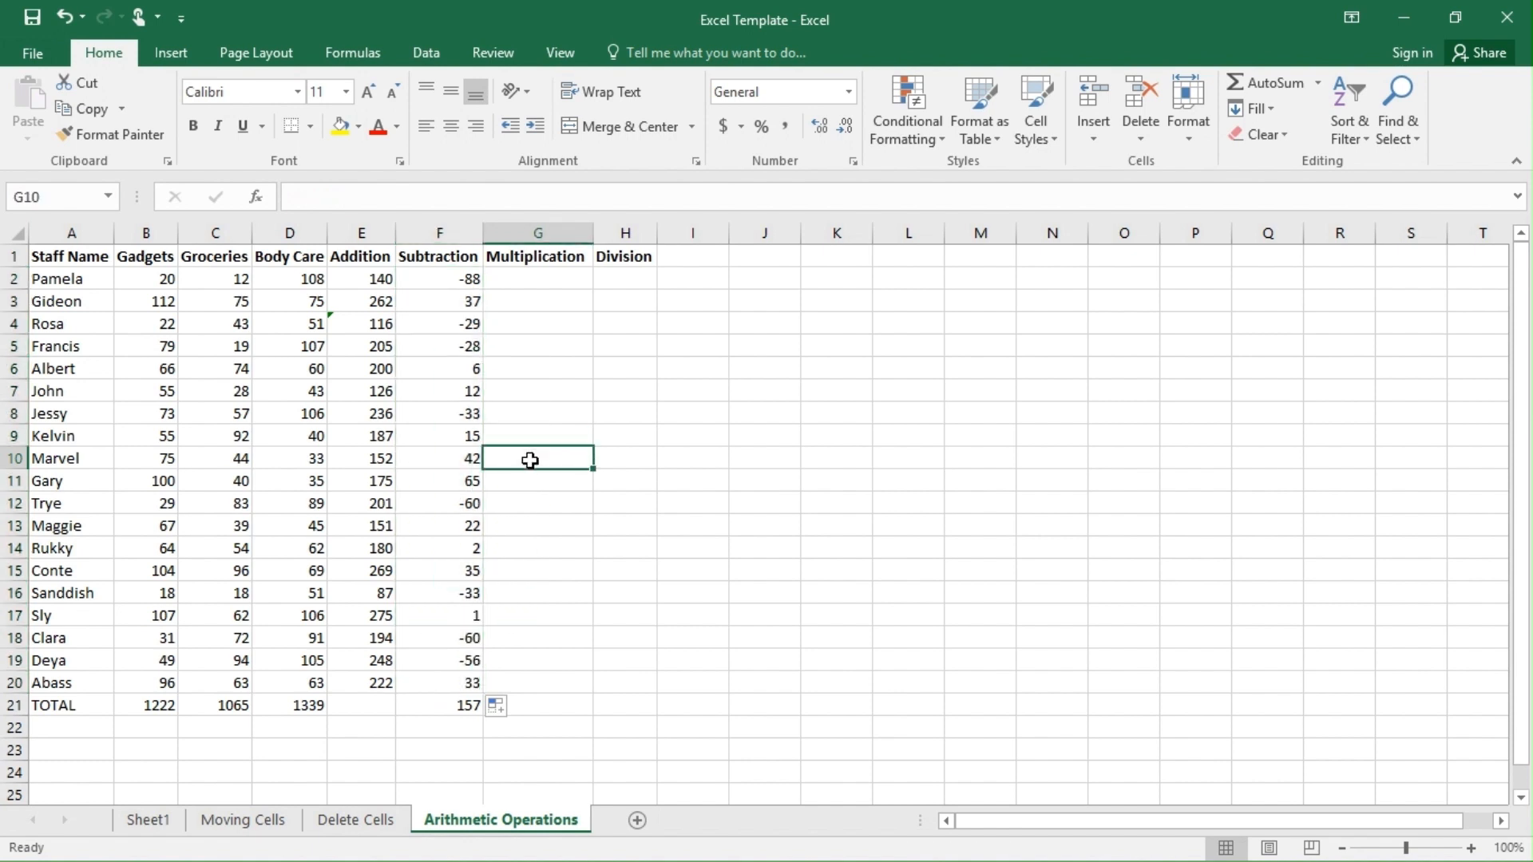
left_click(457, 283)
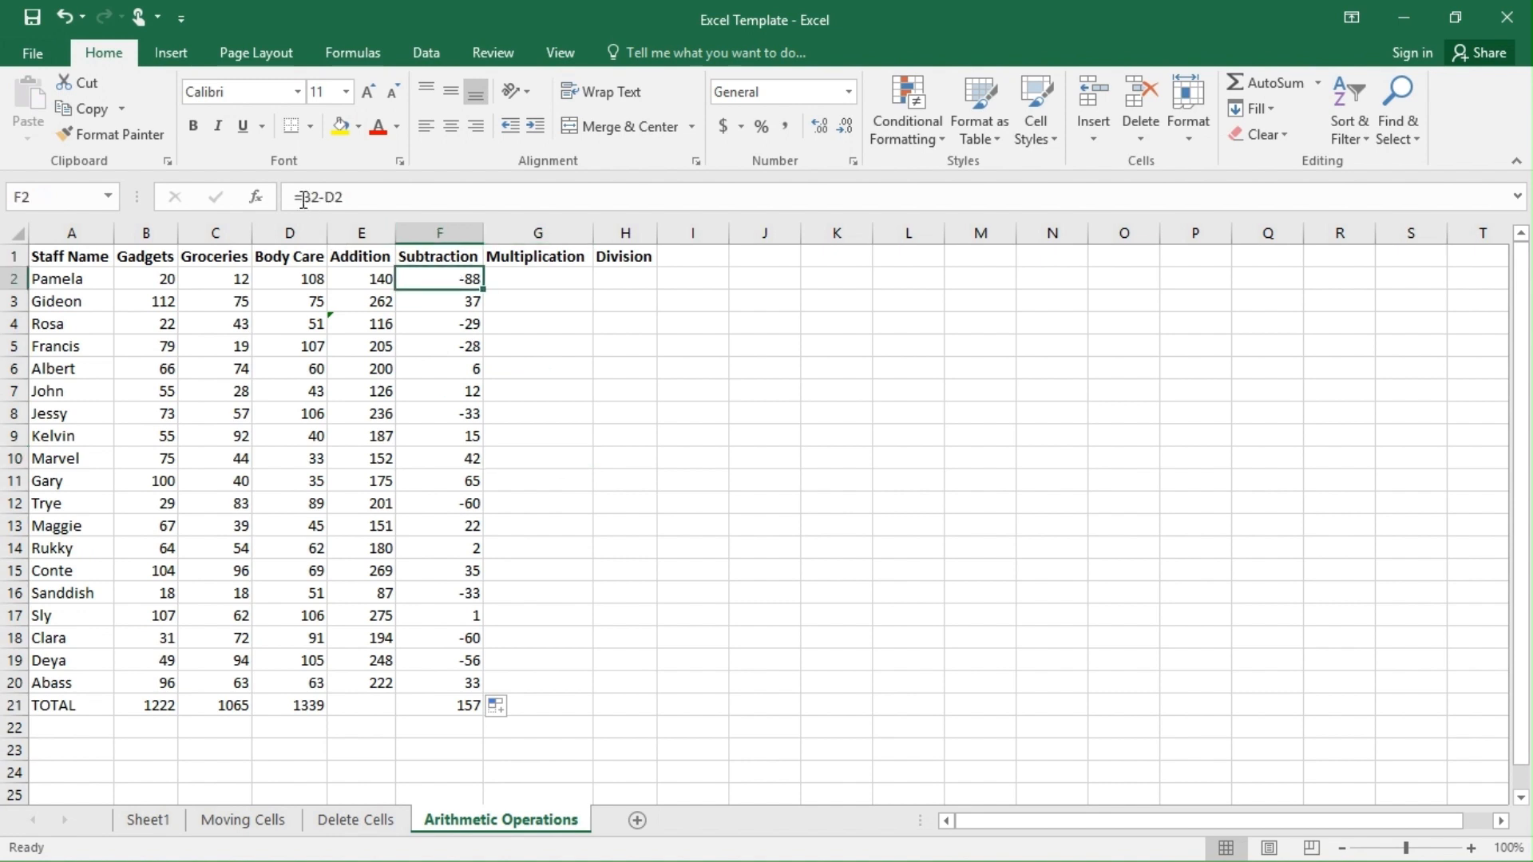
left_click(442, 301)
left_click(443, 324)
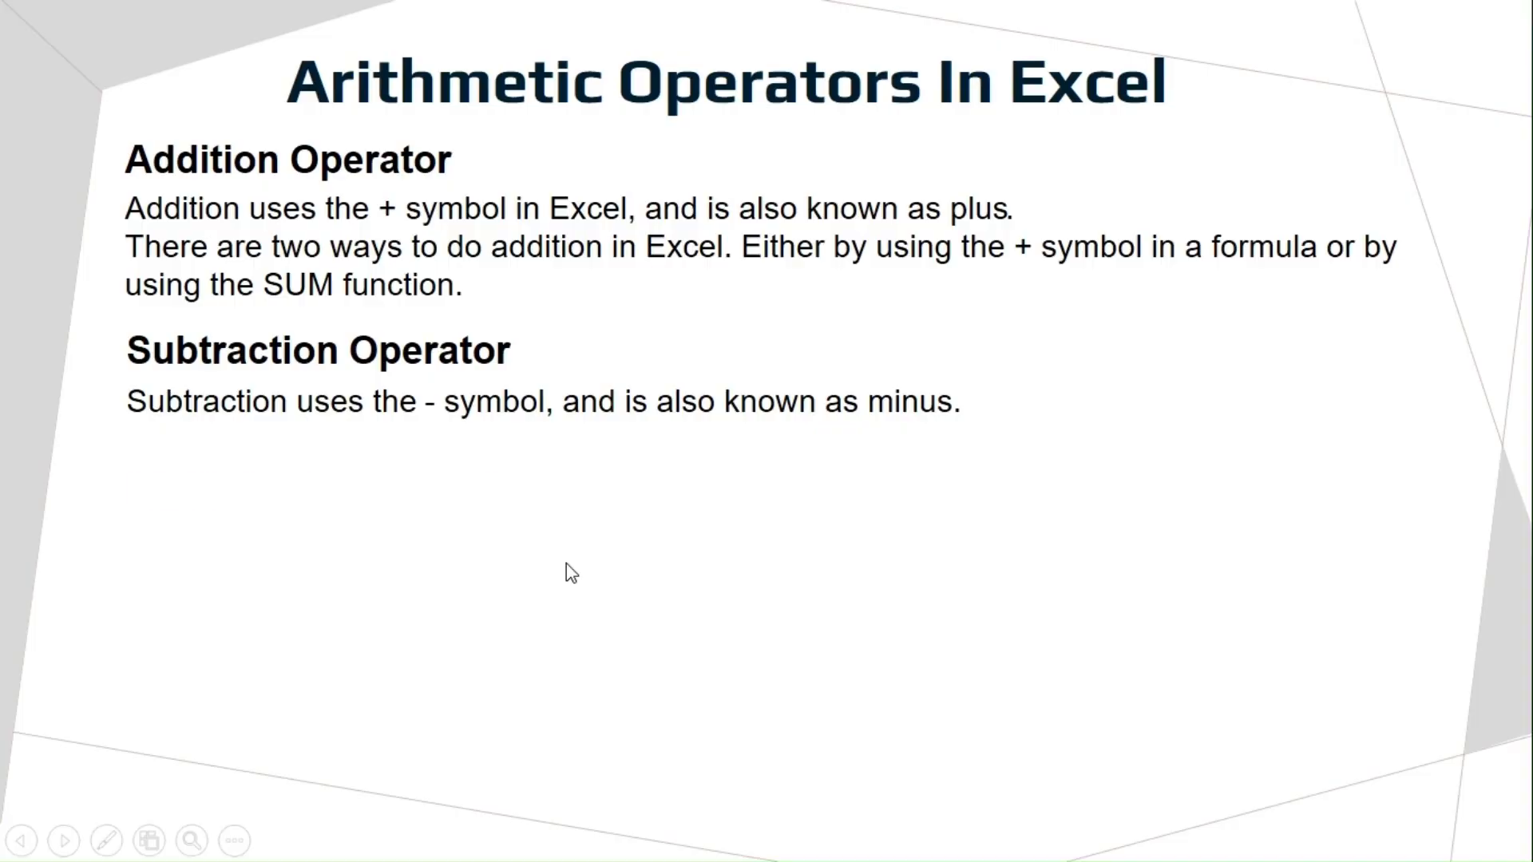
left_click(566, 564)
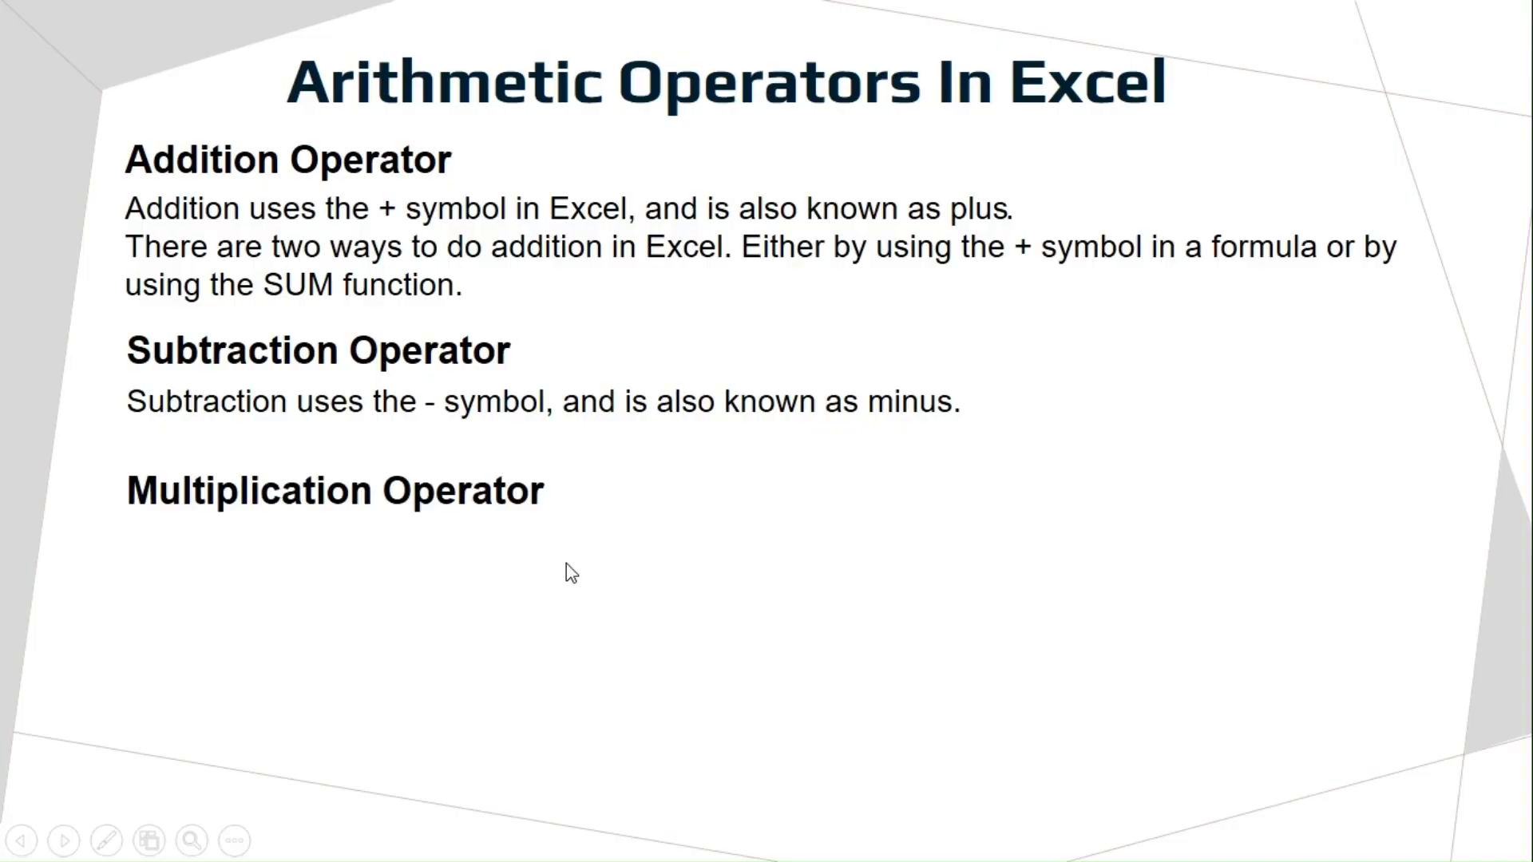
left_click(567, 562)
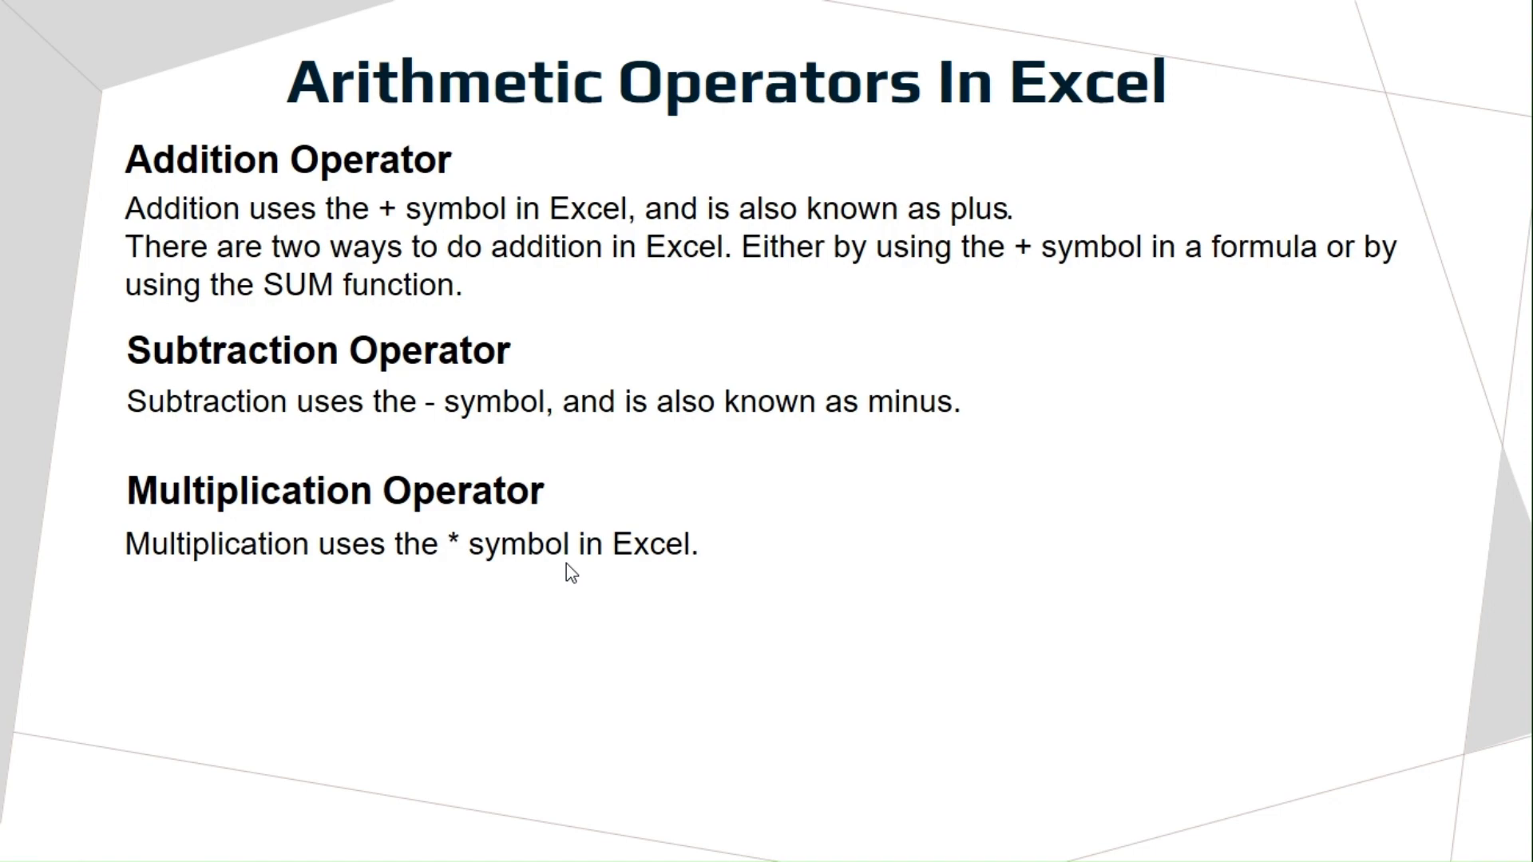
- Multiply the row 2 Gadgets value by the Groceries value by entering =B2*C2 in cell G2
left_click(564, 276)
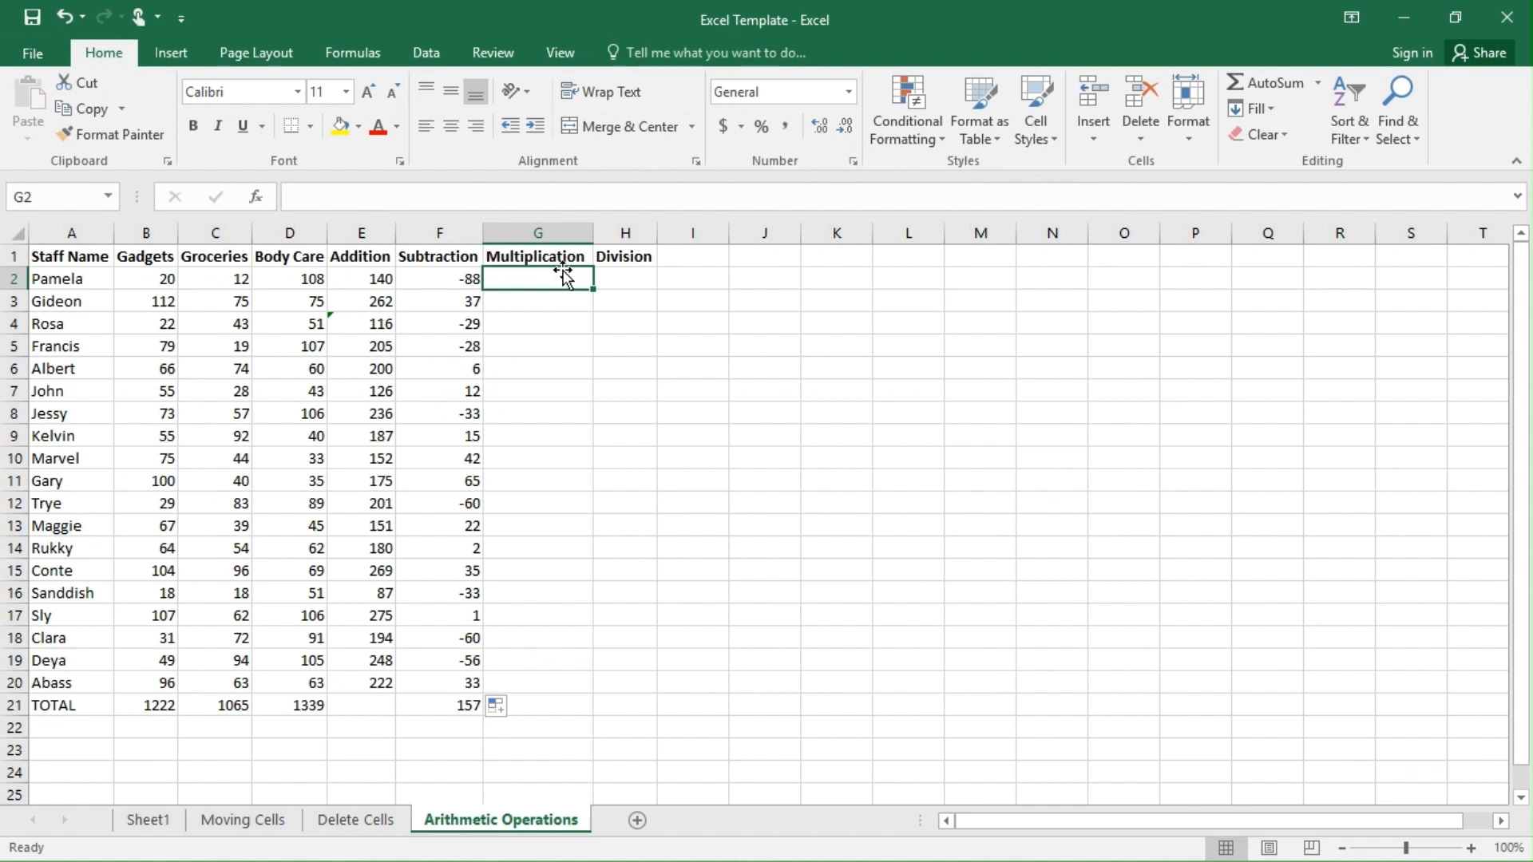
type("=")
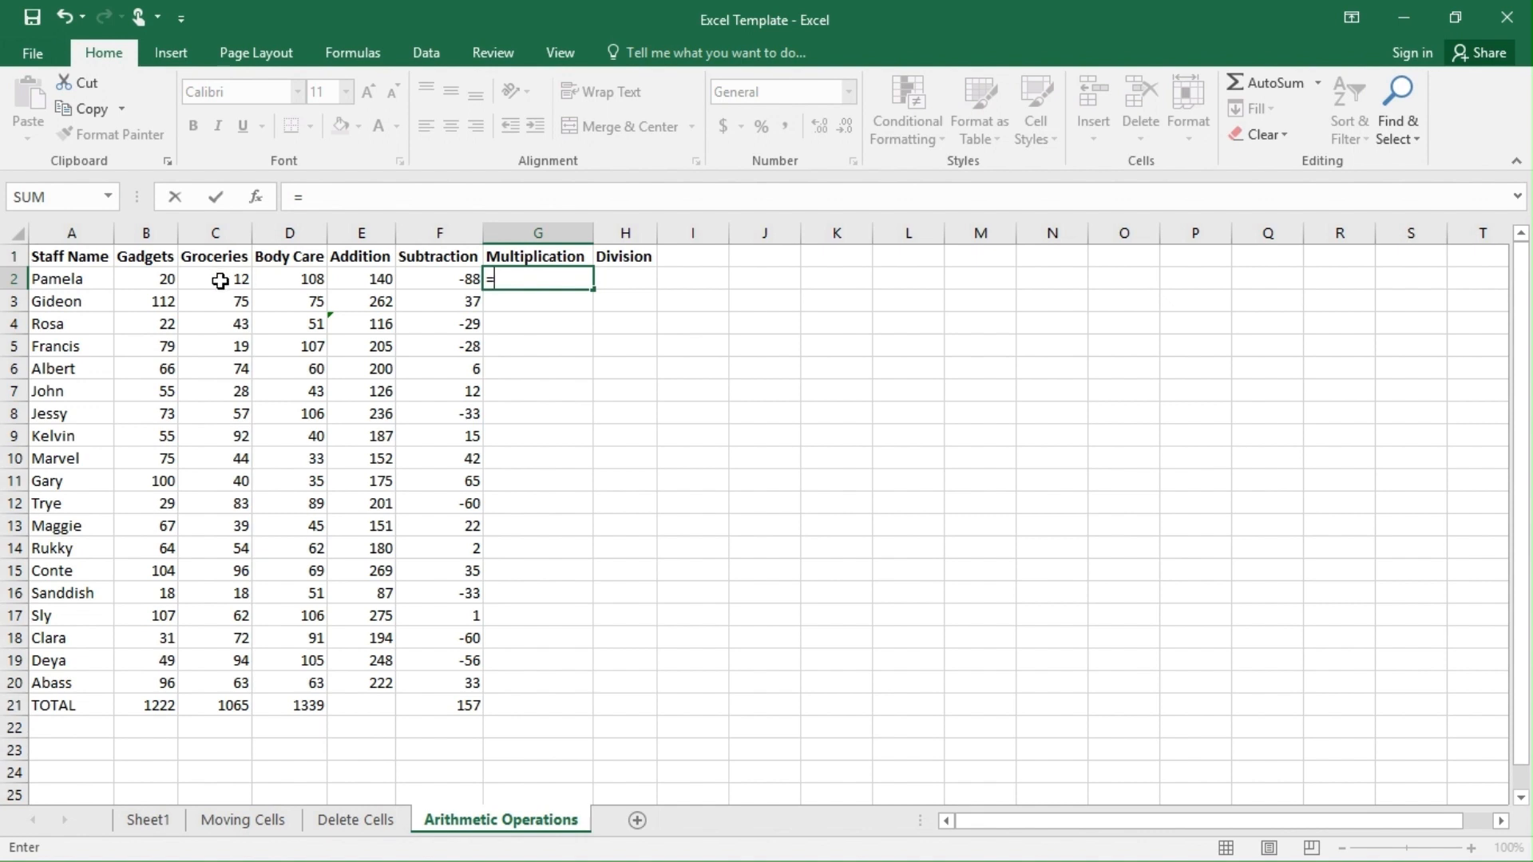
left_click(134, 275)
type("*")
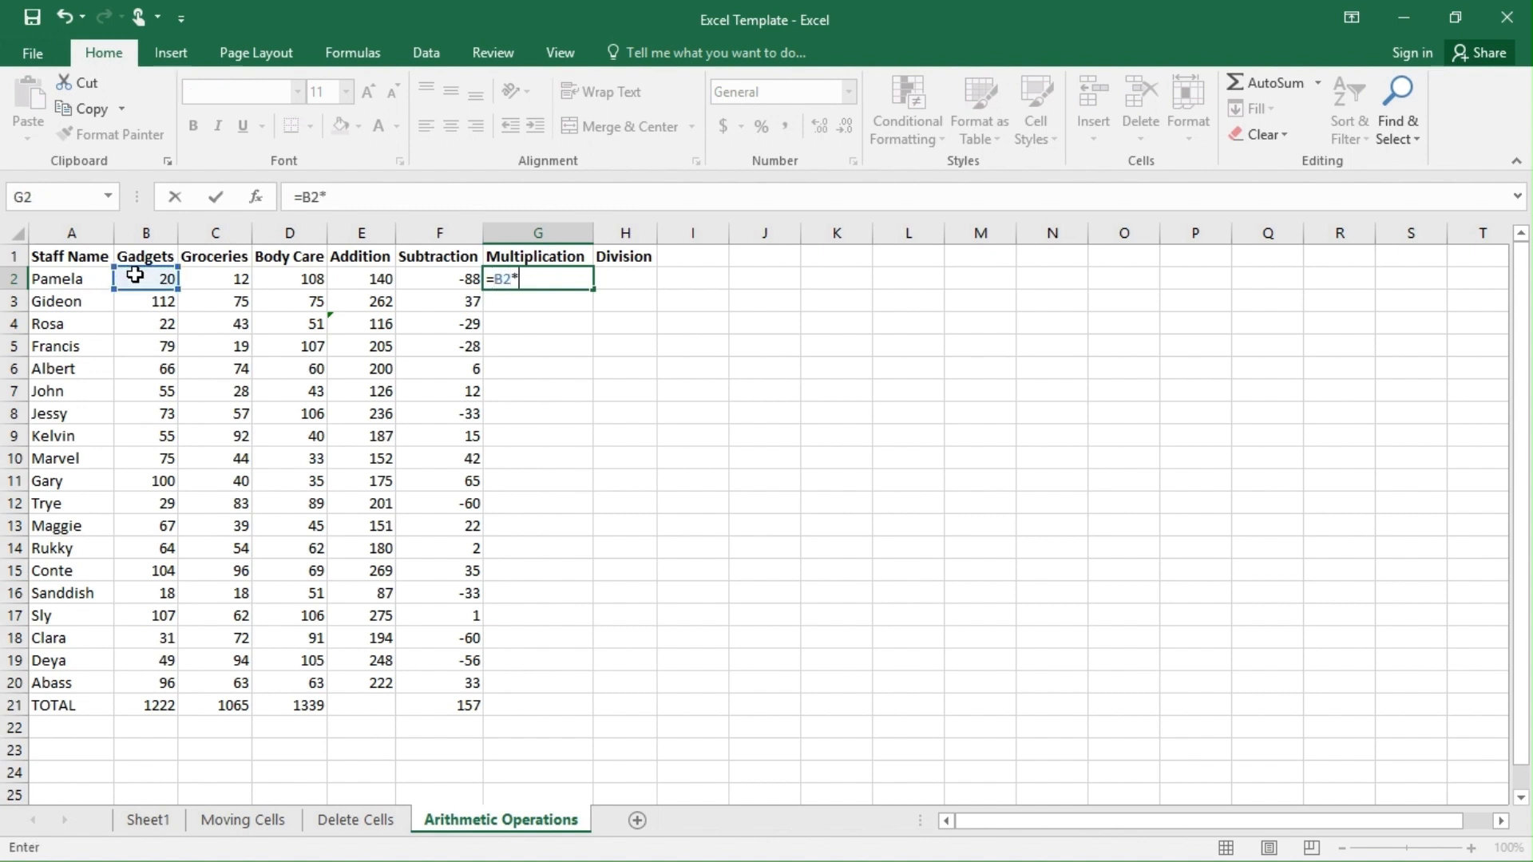
left_click(233, 292)
key("Return")
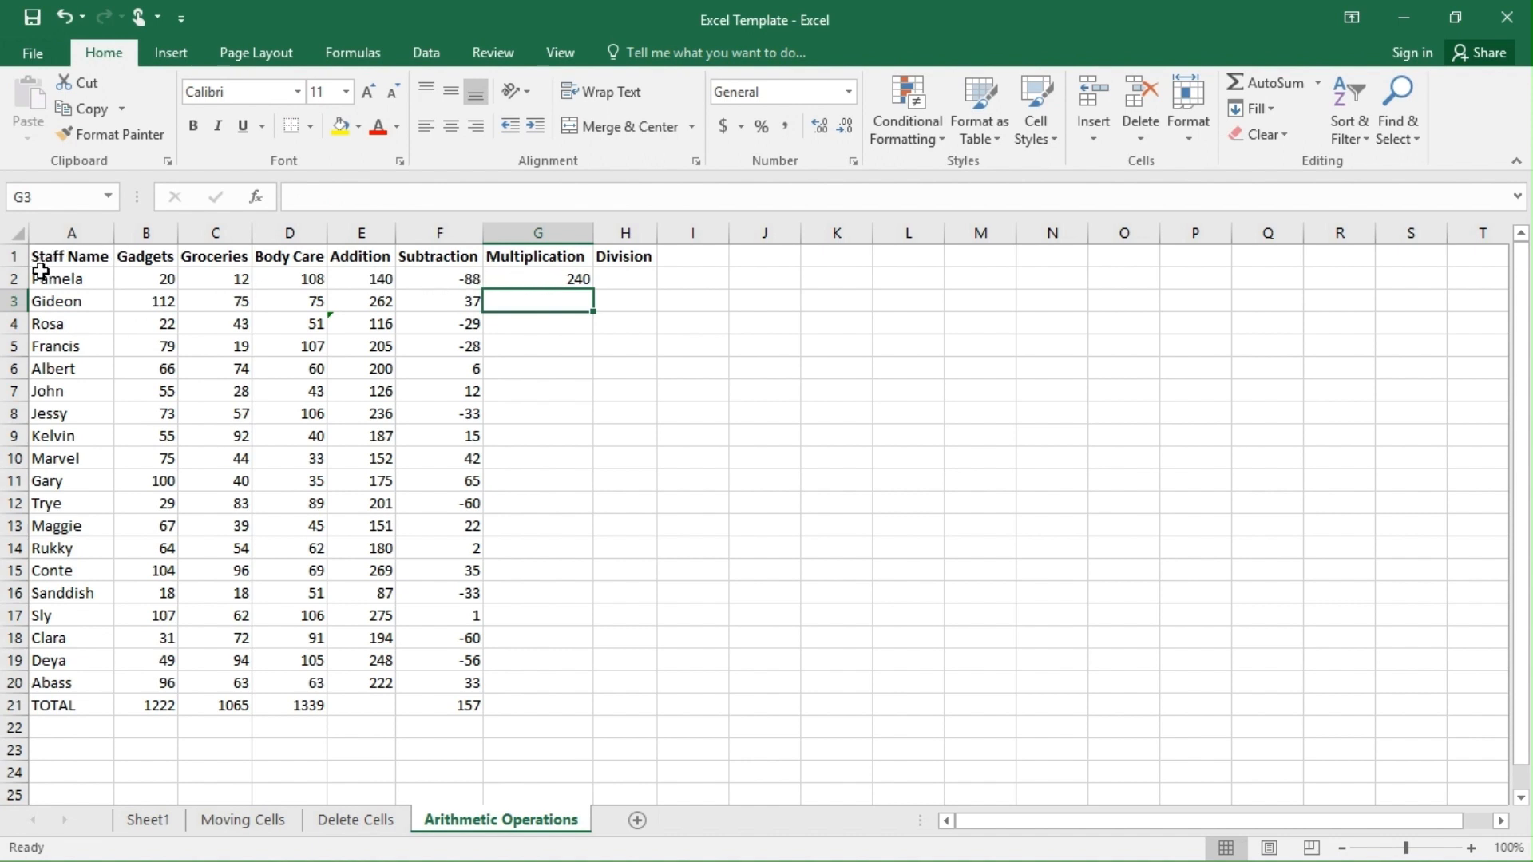
- Multiply the row 3 Gadgets value by the Groceries value by entering =B3*C3 in cell G3
type("=")
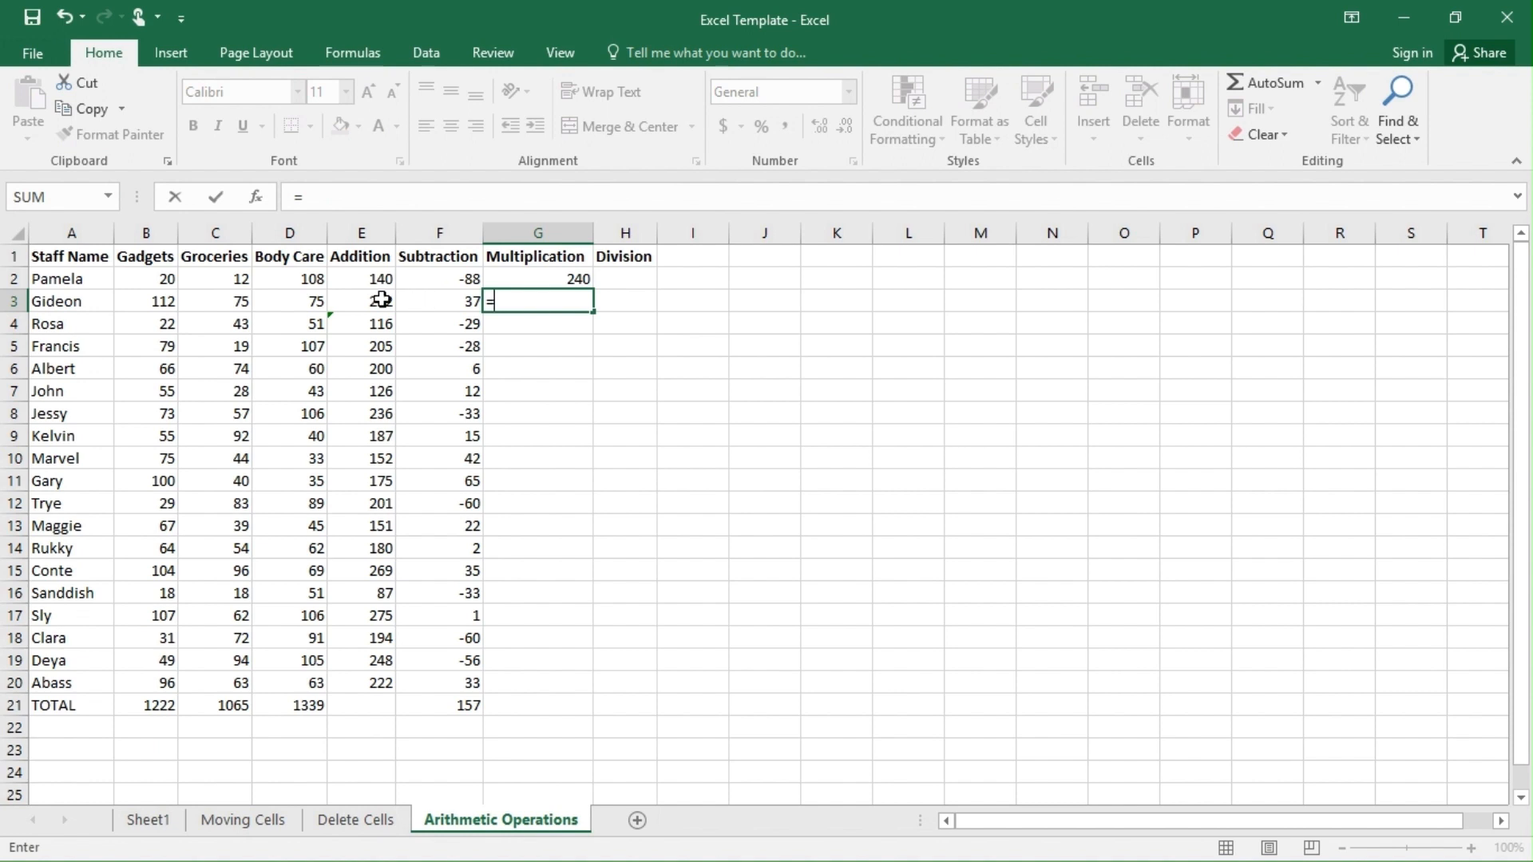
left_click(147, 308)
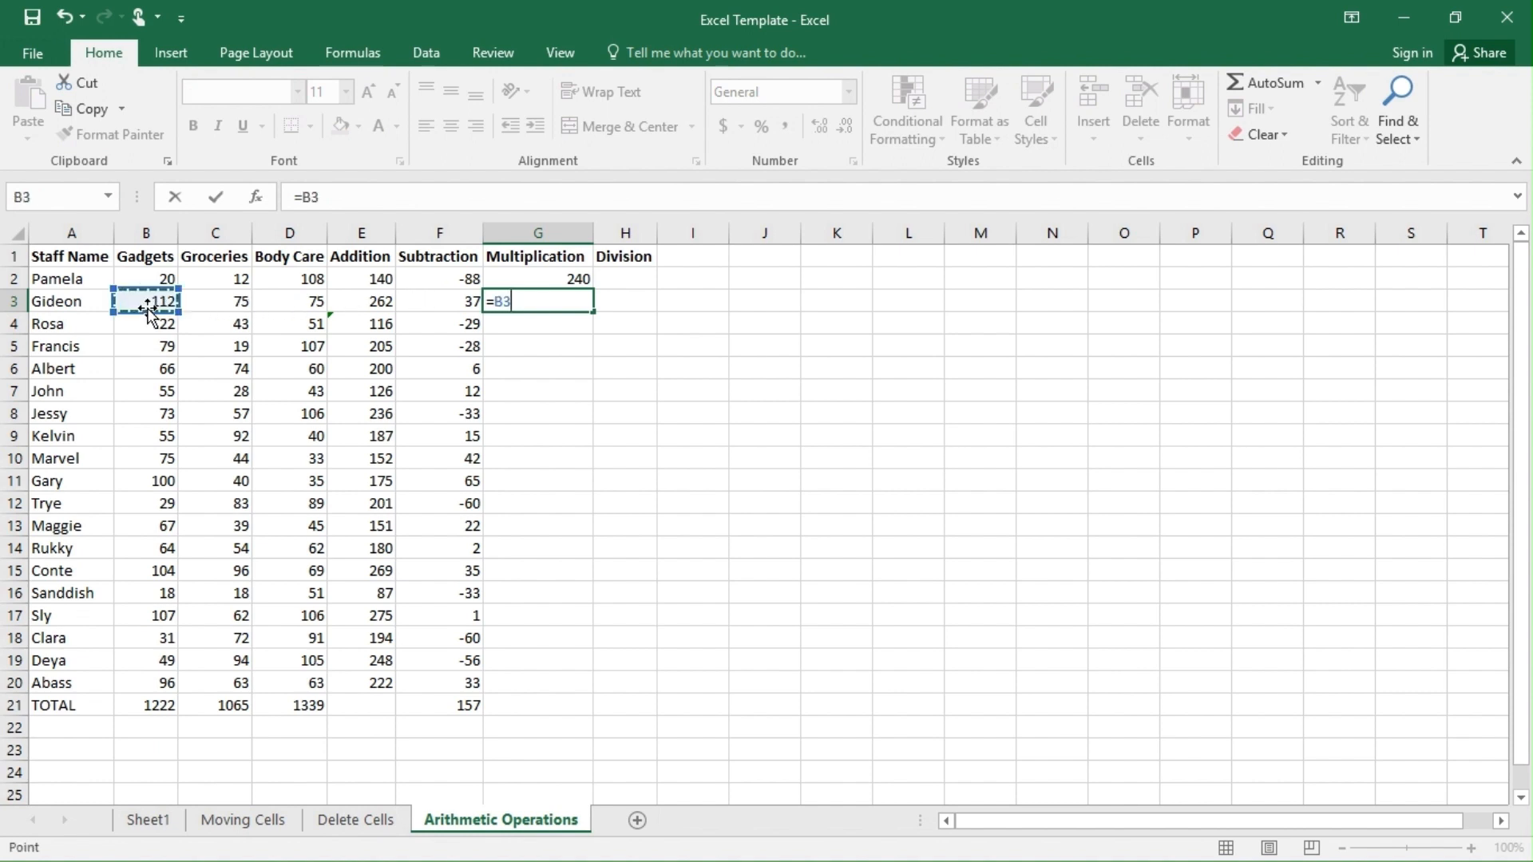
type("*")
left_click(233, 313)
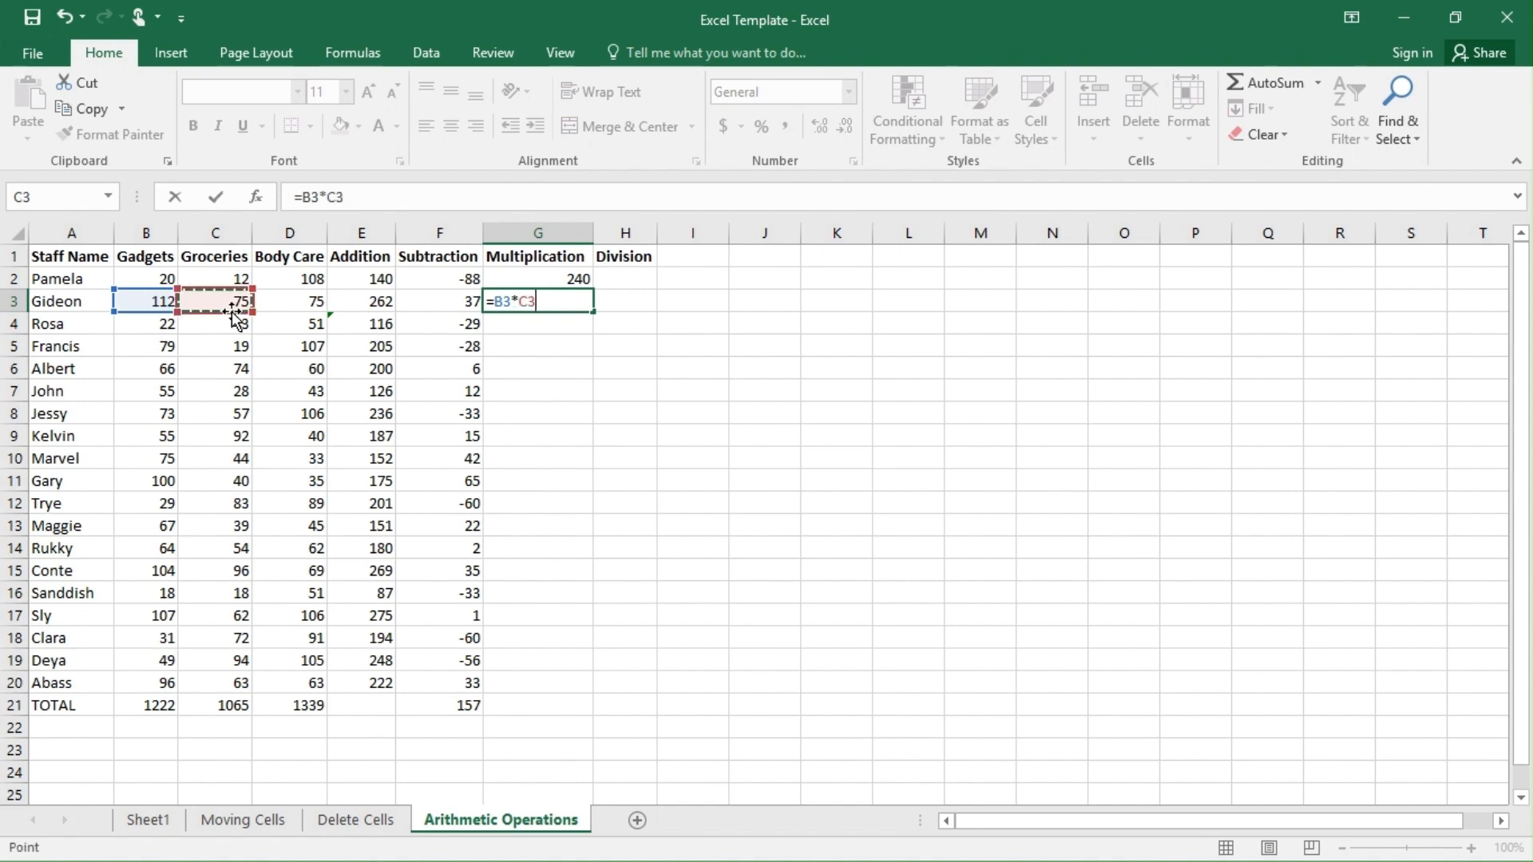
key("Return")
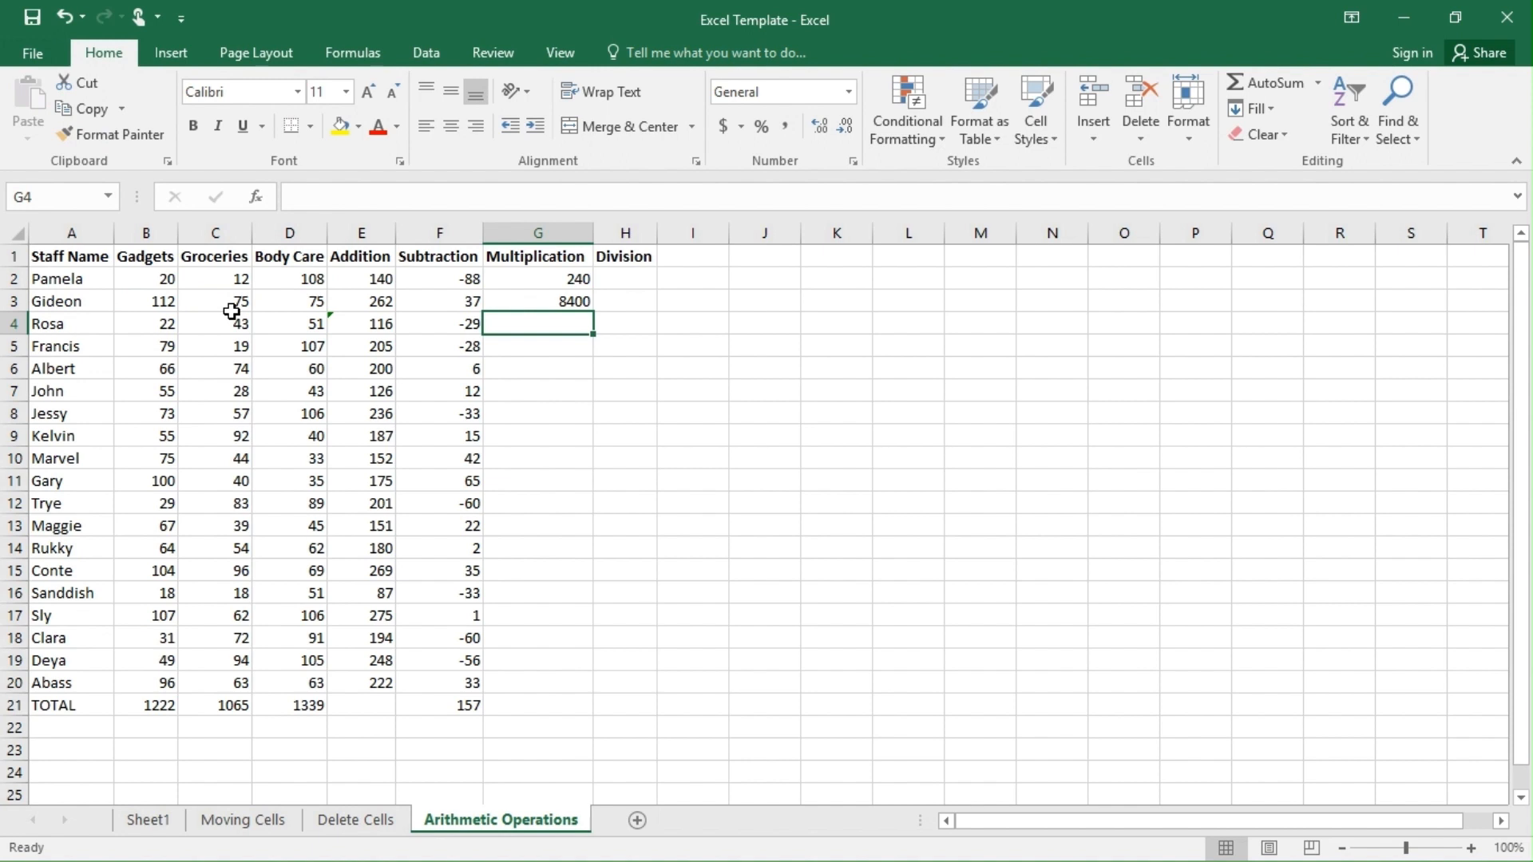
- Try multiplying typed numbers by entering =2*2, =3*3 and =4*4 in cells G4 to G6
type("=2*2")
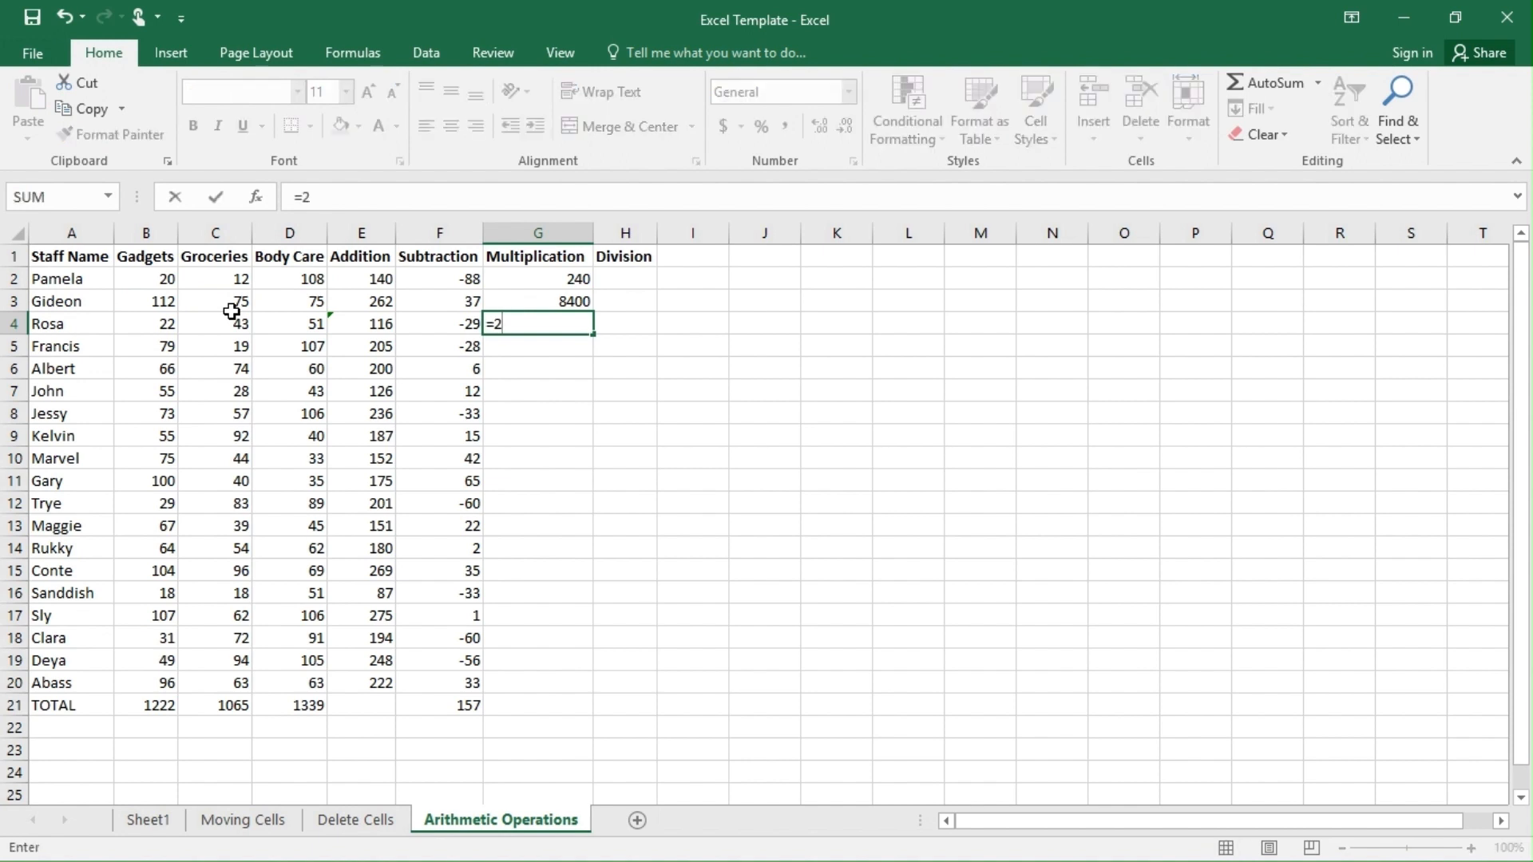
key("Return")
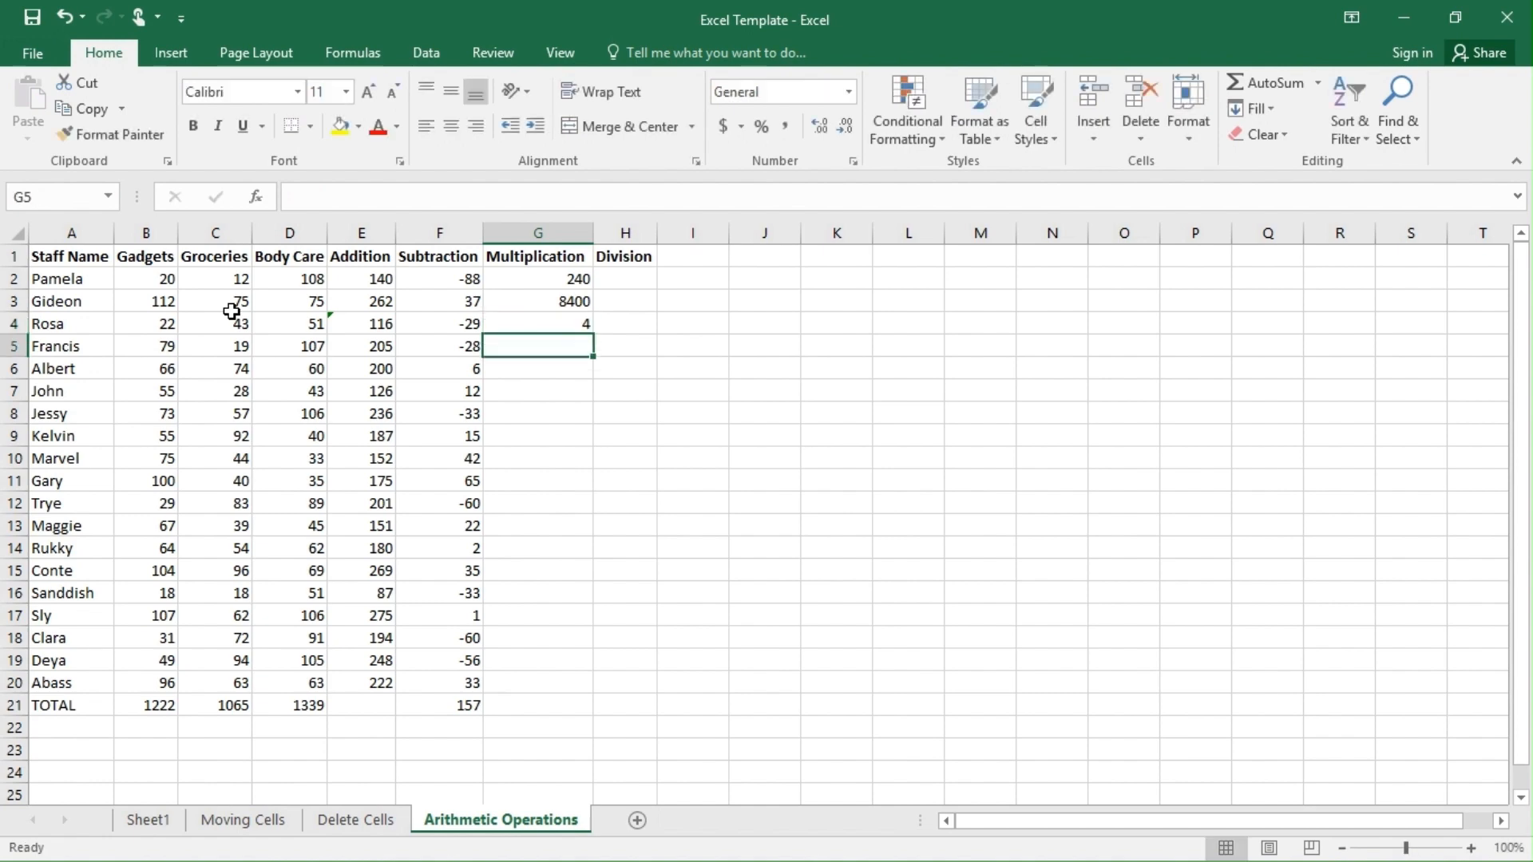
type("=3*3")
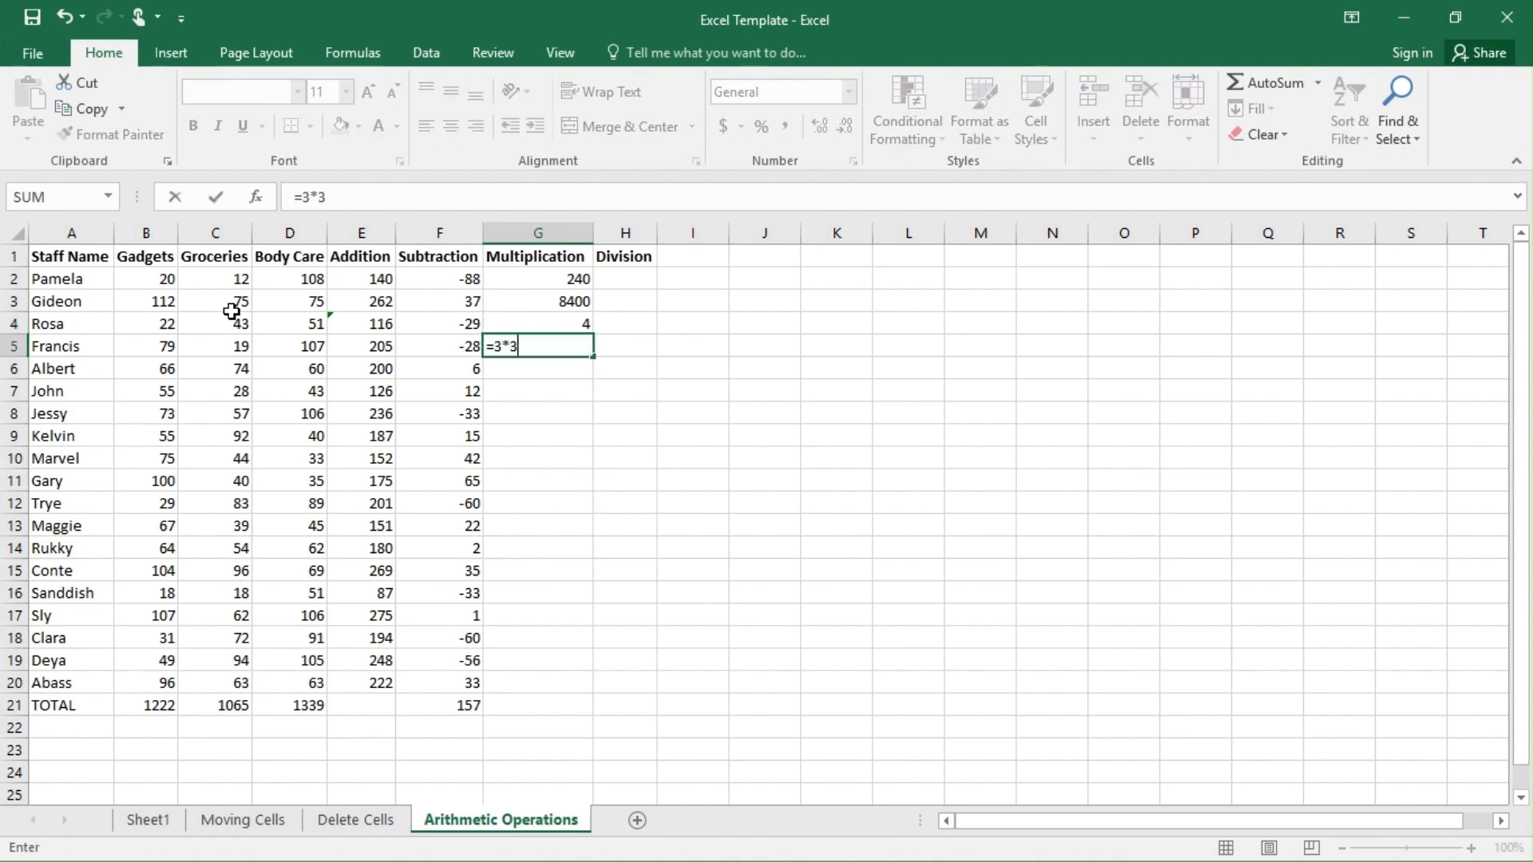
key("Return")
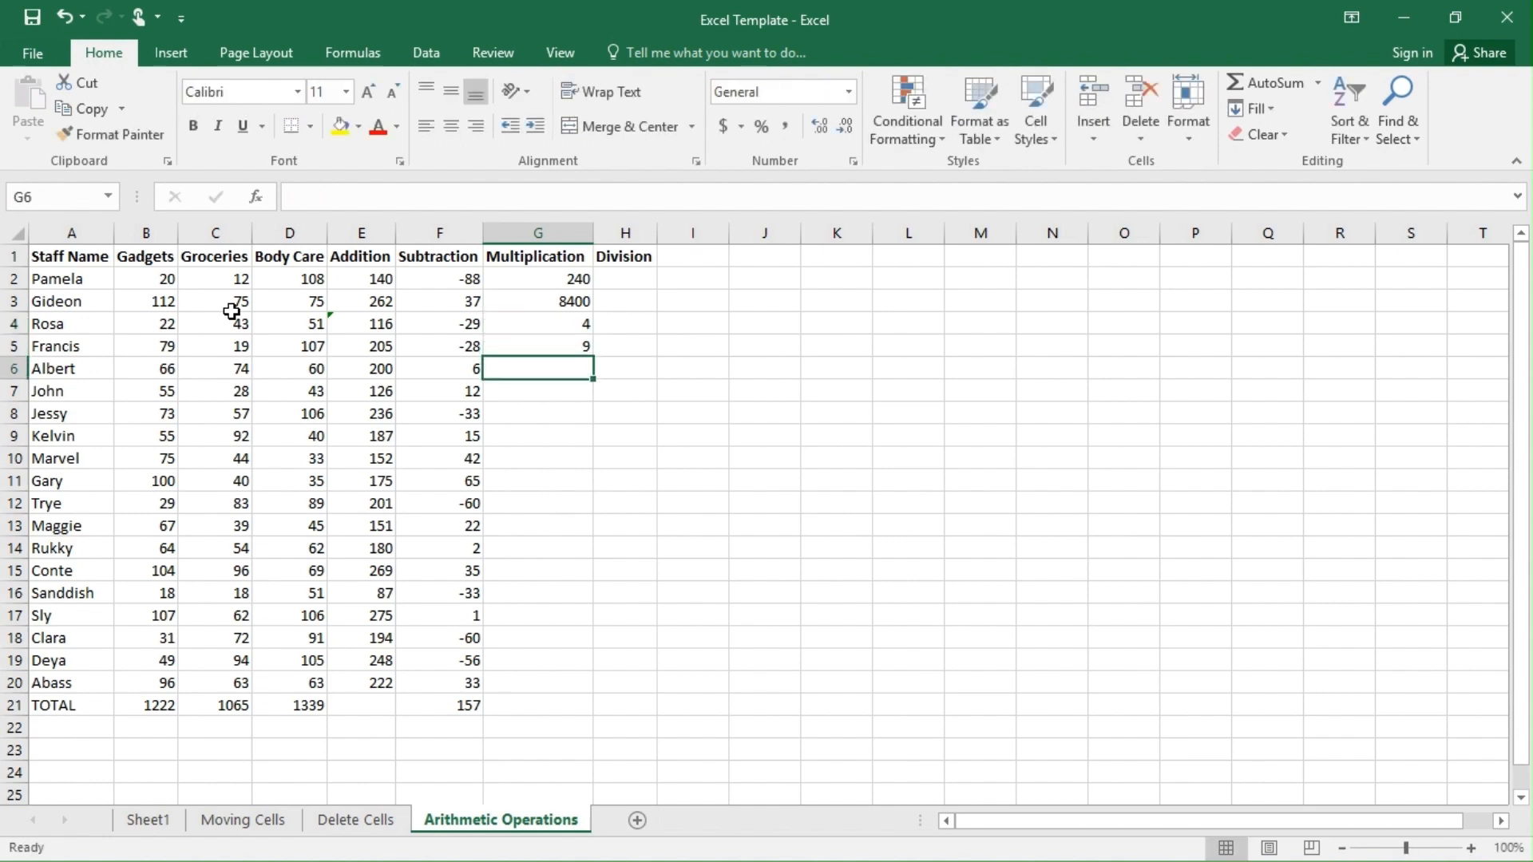
type("=4*4")
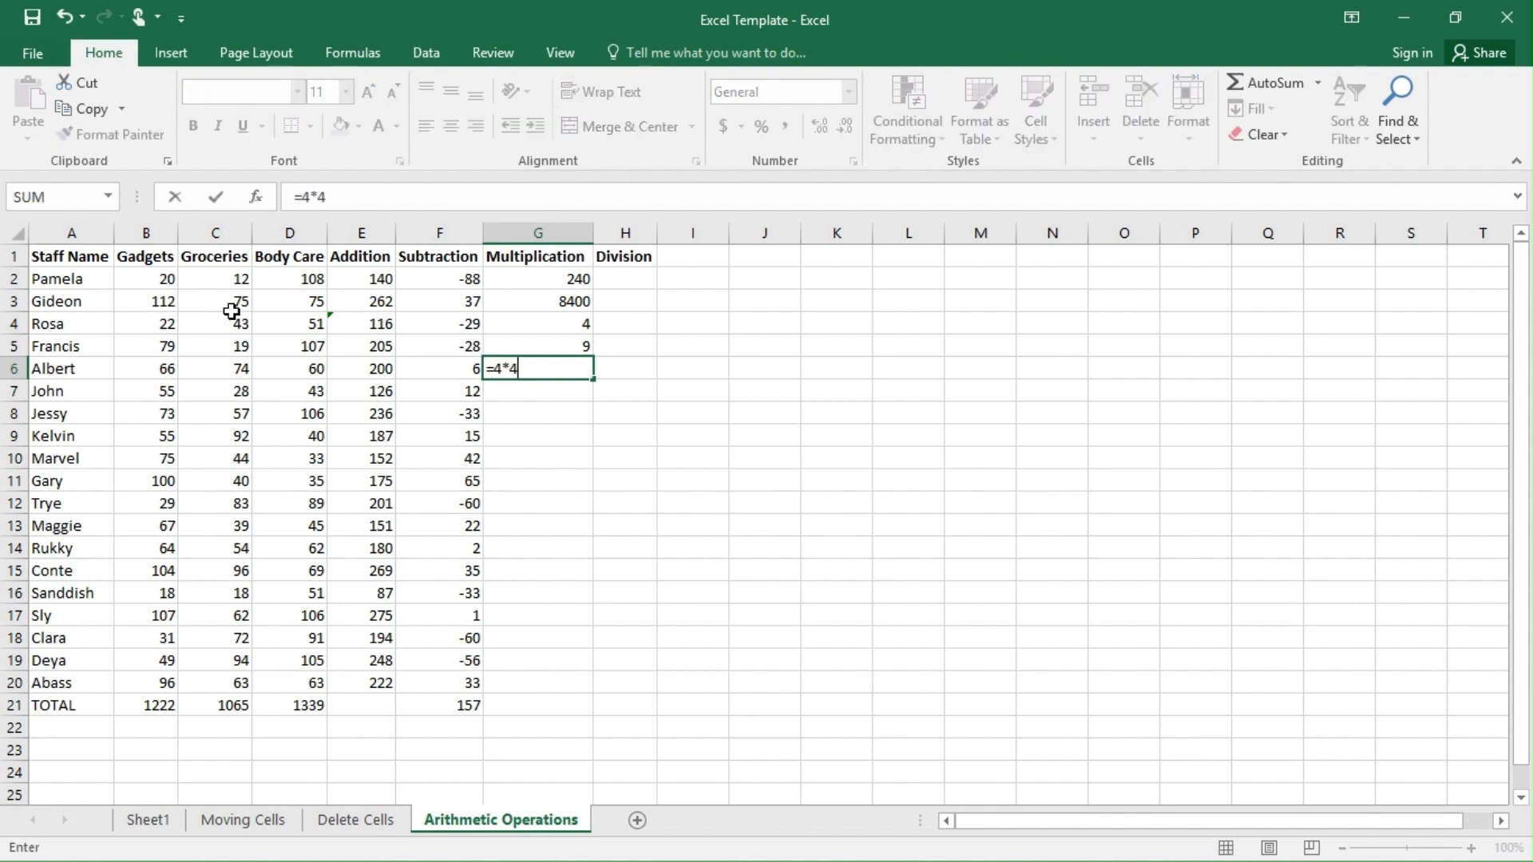
key("Return")
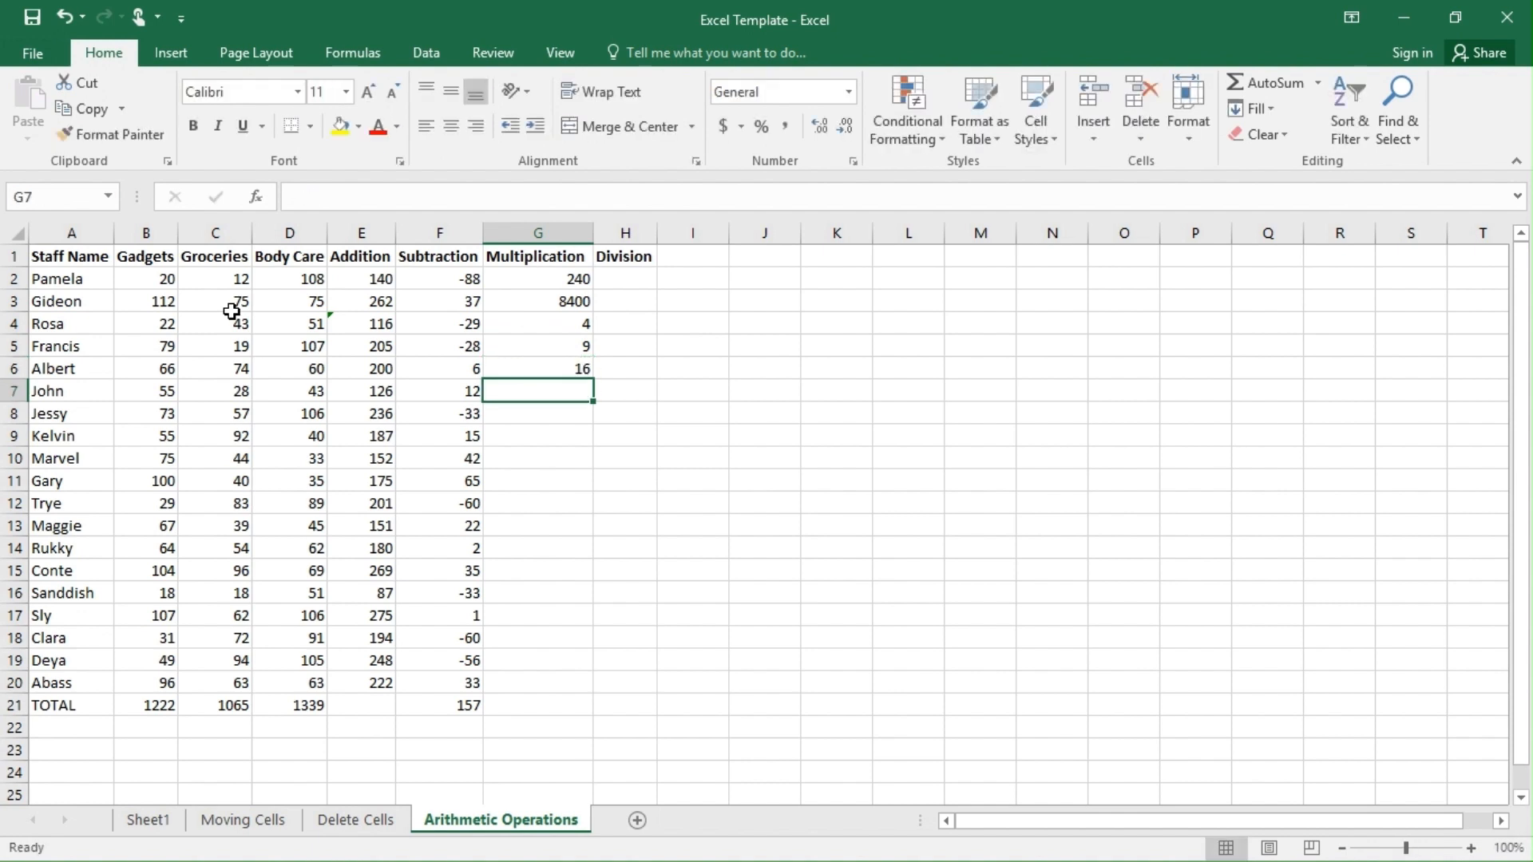
- Clear the trial multiplication entries from cells G4 to G6
left_click_drag(559, 323, 563, 368)
key("BackSpace")
left_click(580, 353)
key("BackSpace")
key("Return")
key("BackSpace")
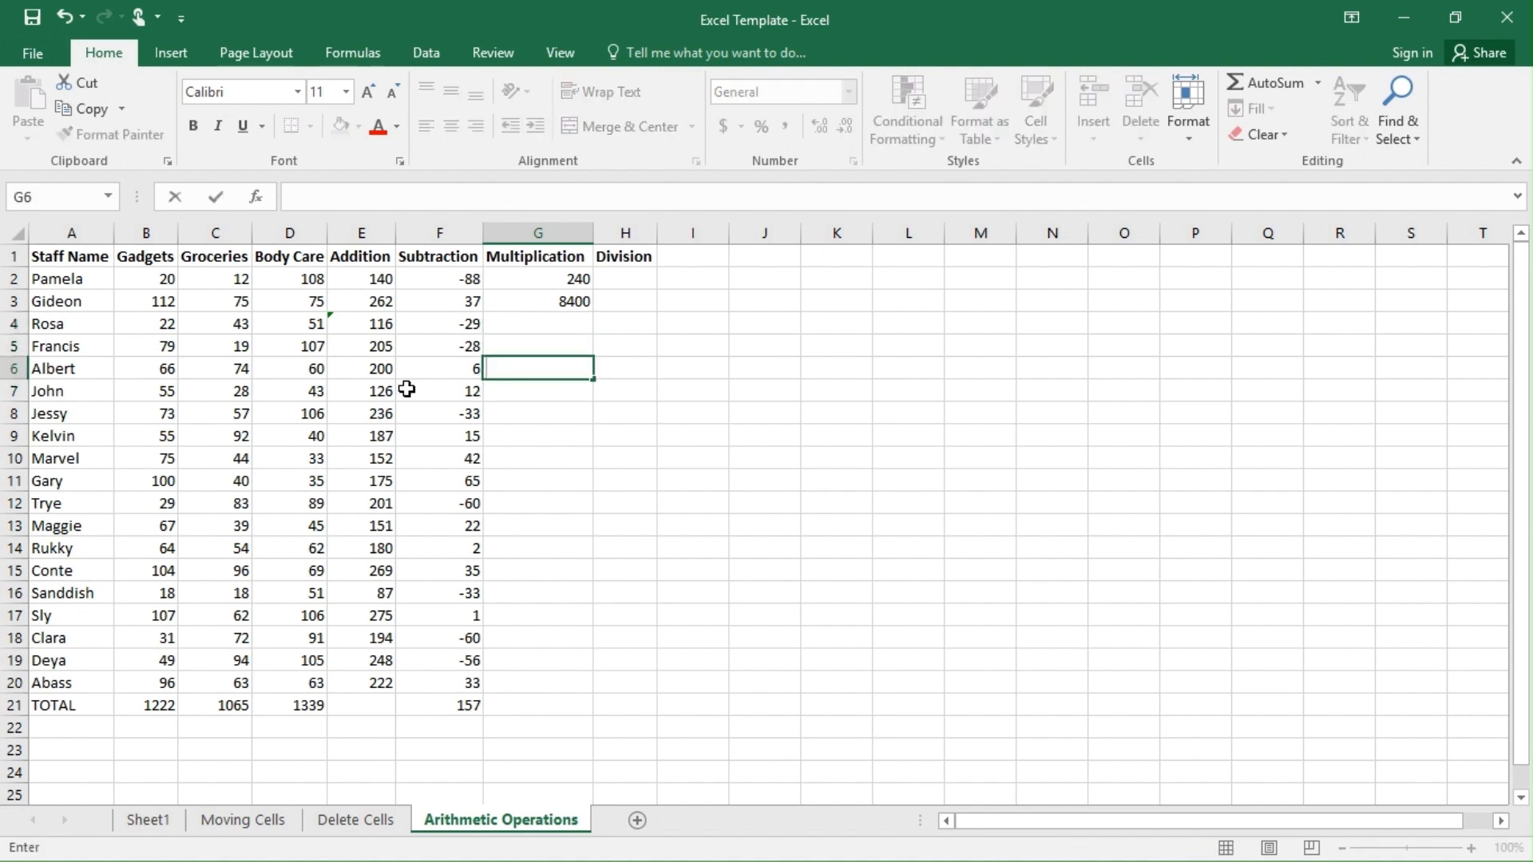
- Multiply the row 5 Addition value by 2 by entering =E5*2 in cell G5
left_click(569, 348)
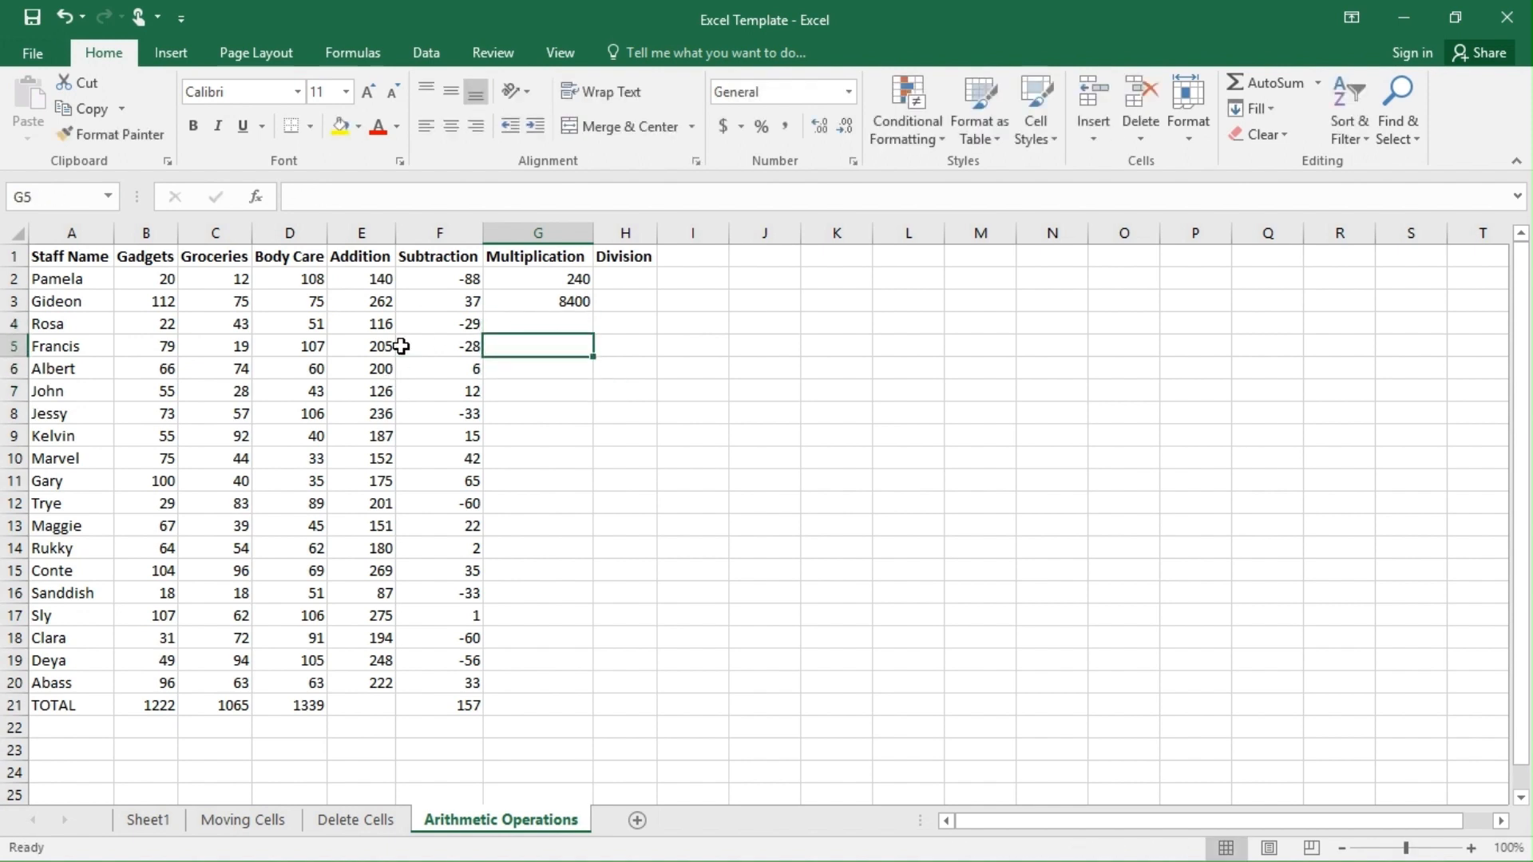
left_click(13, 346)
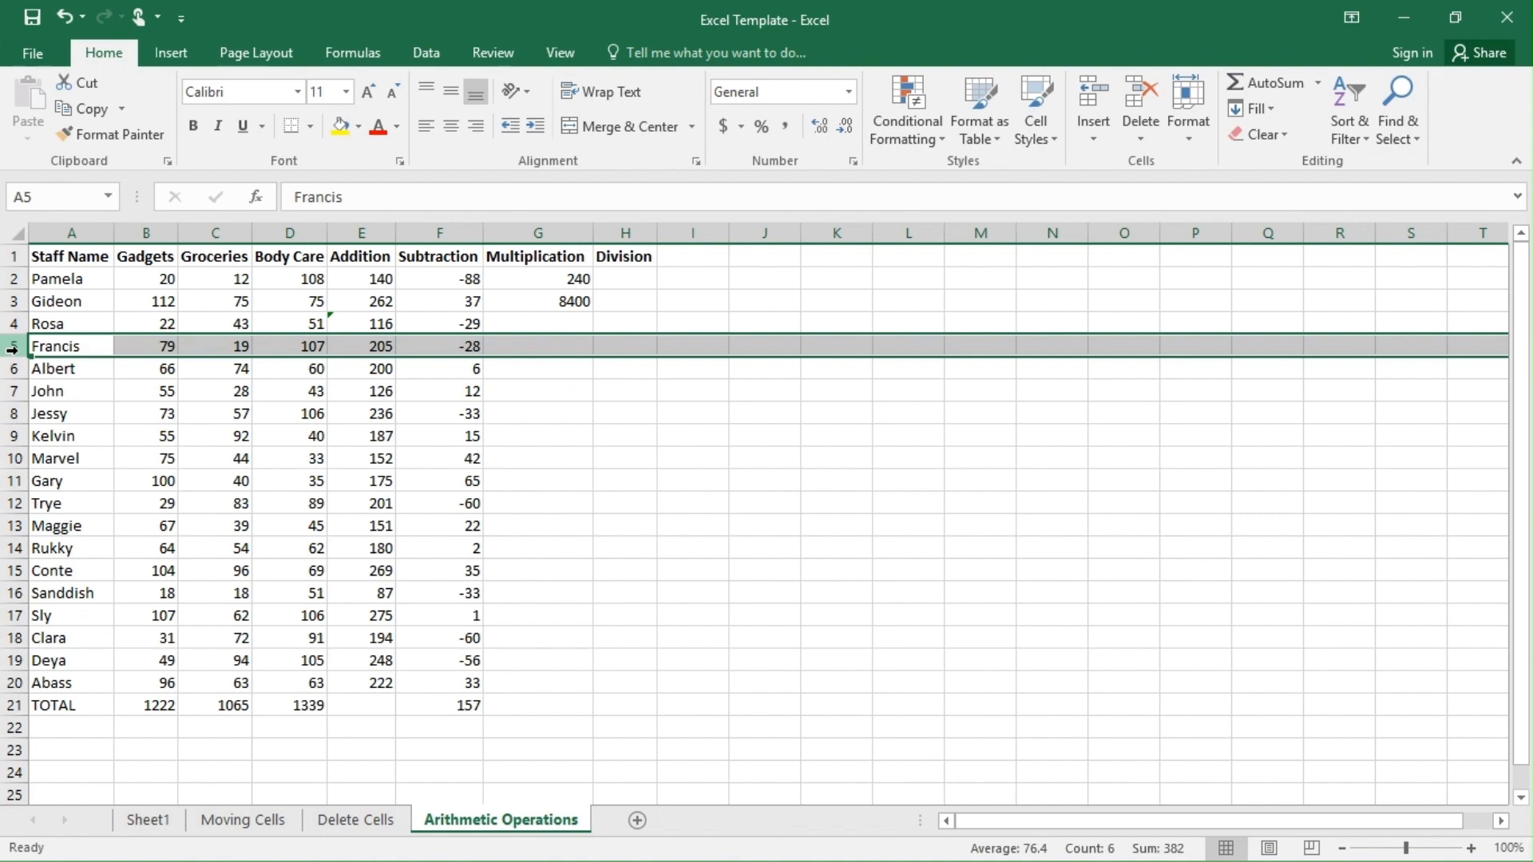
left_click(375, 349)
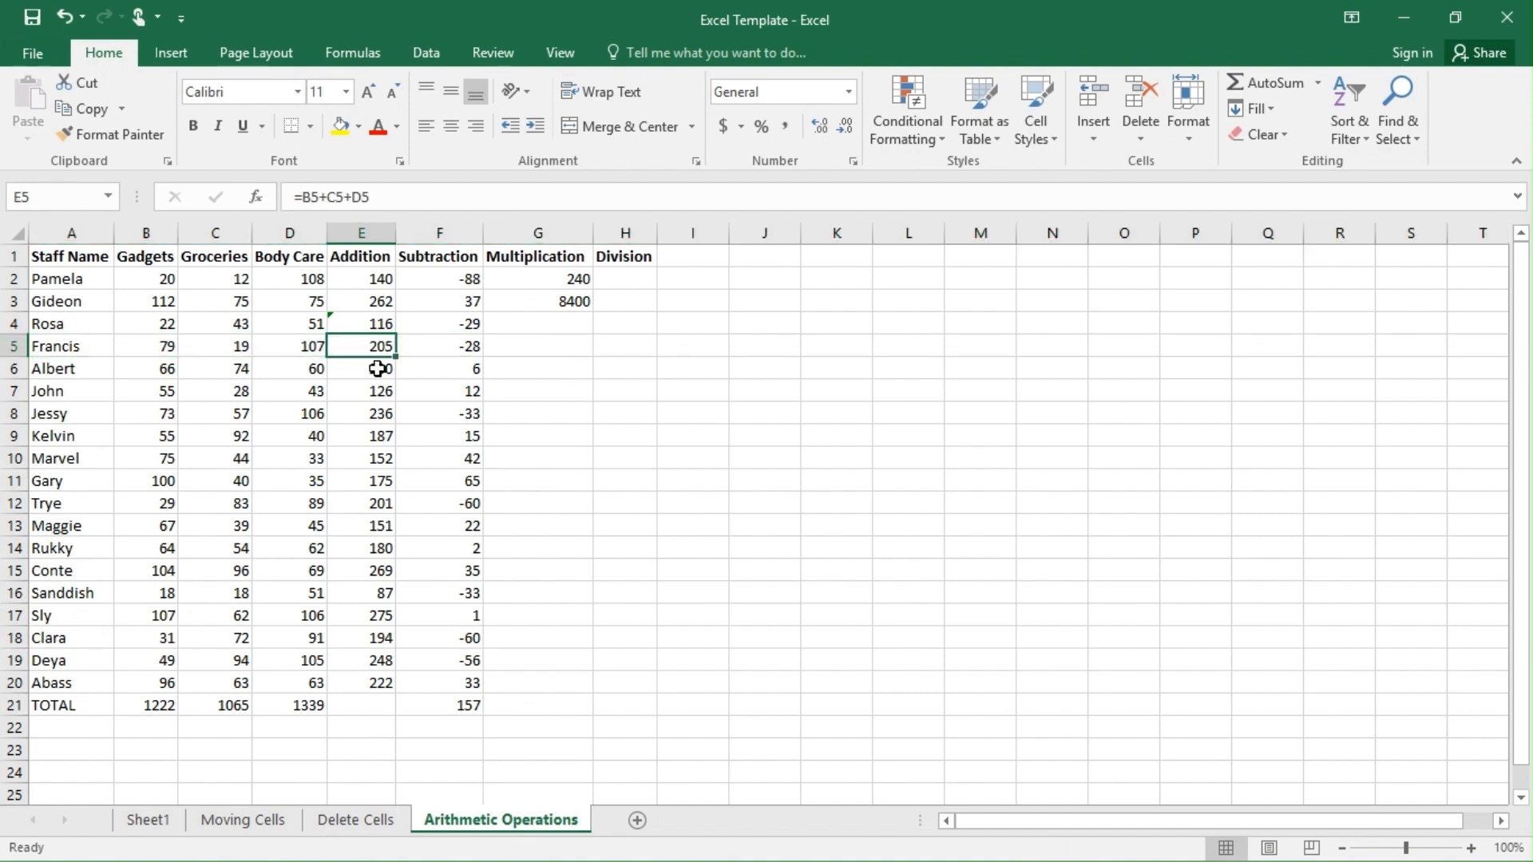
left_click(543, 350)
type("=")
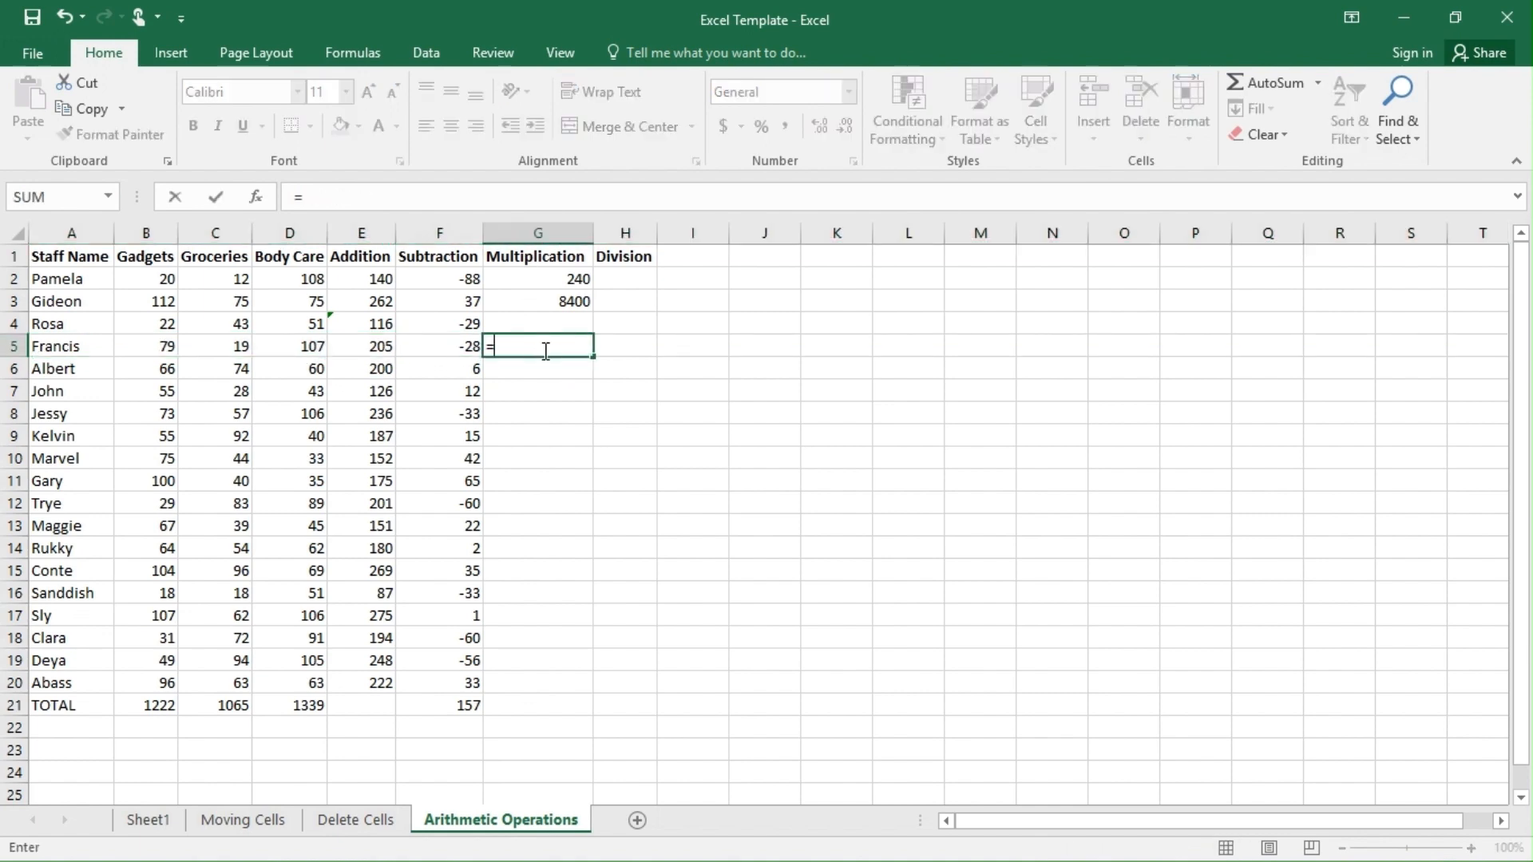
left_click(370, 346)
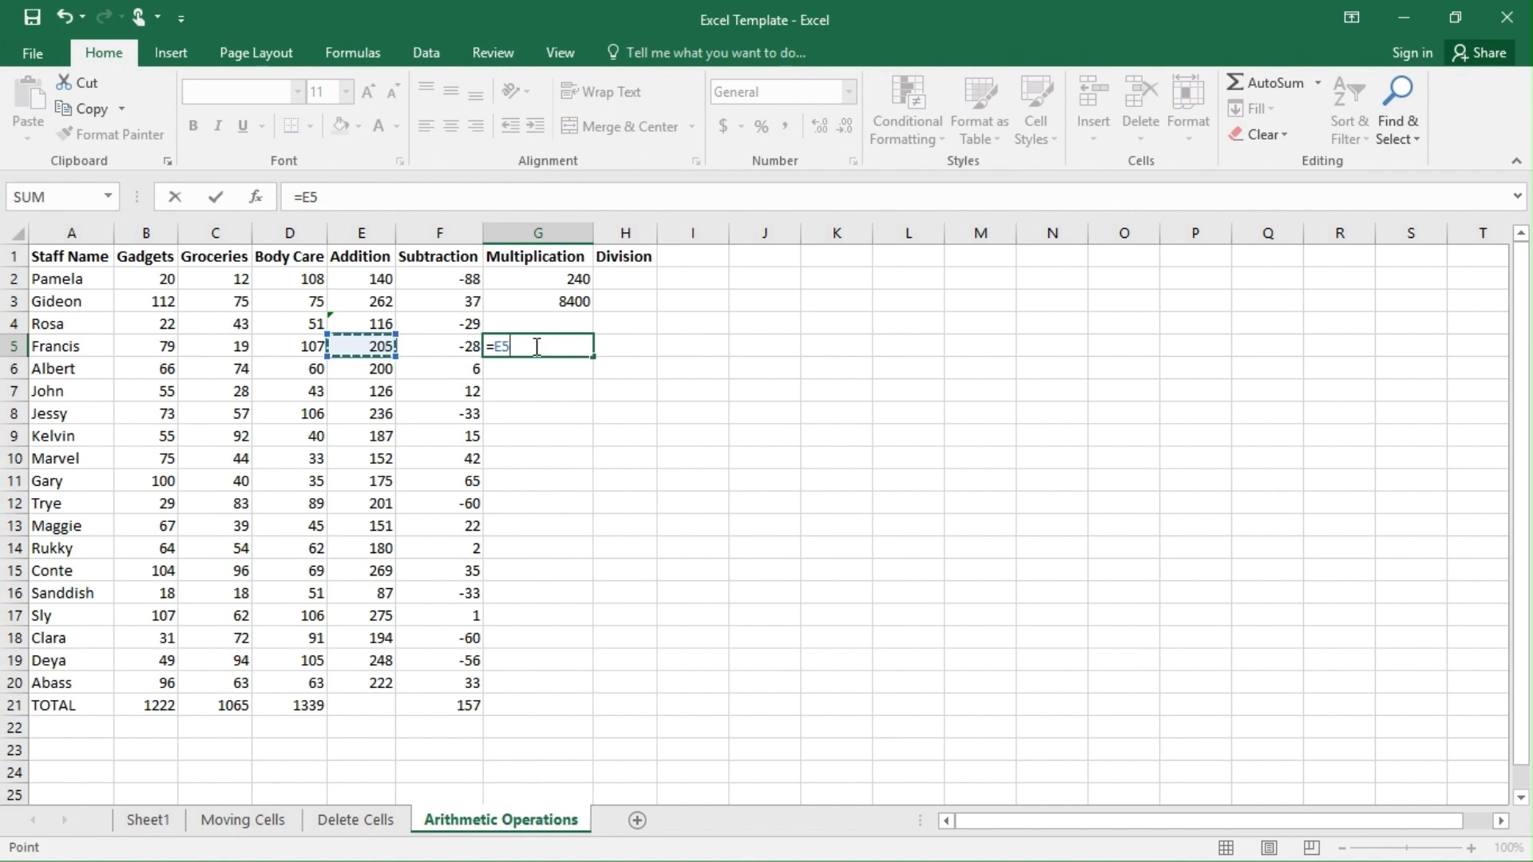
type("*2")
key("Return")
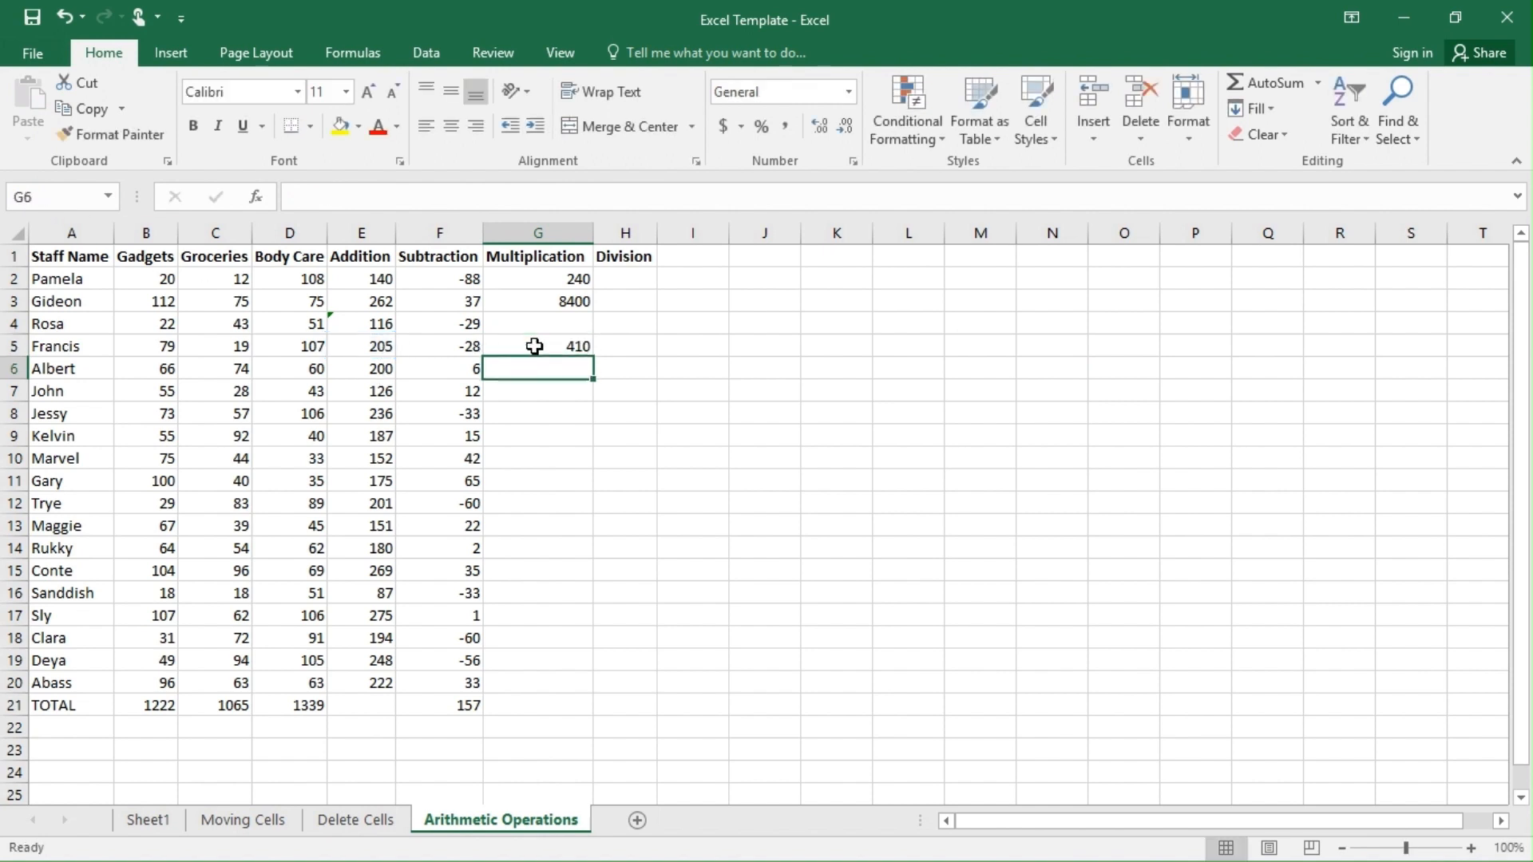
- Try replacing the formula in cell G5 with =205*2, then undo that entry and clear the cell
left_click(581, 343)
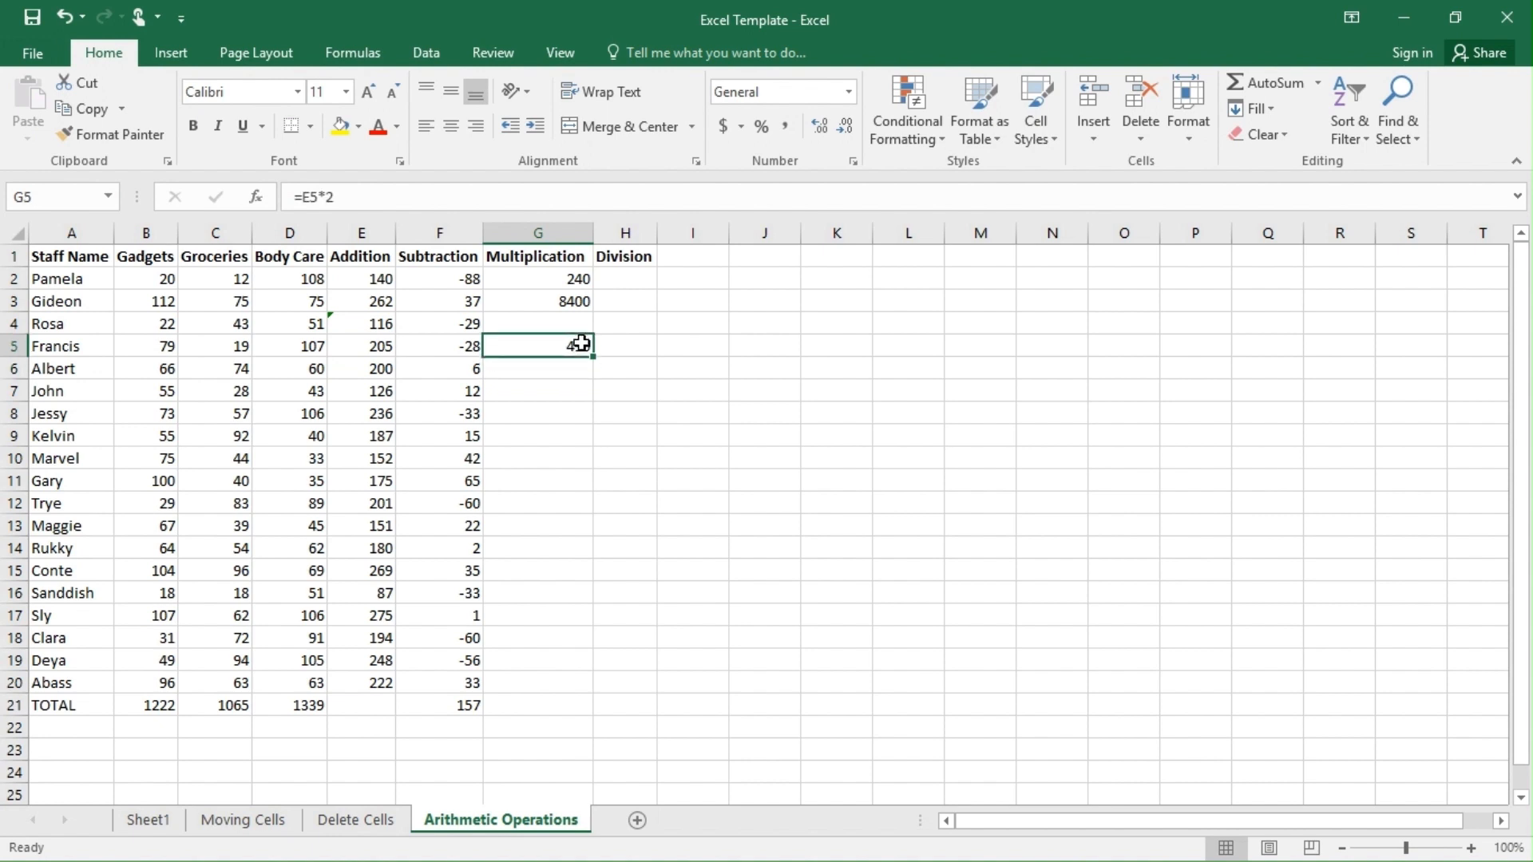
type("=")
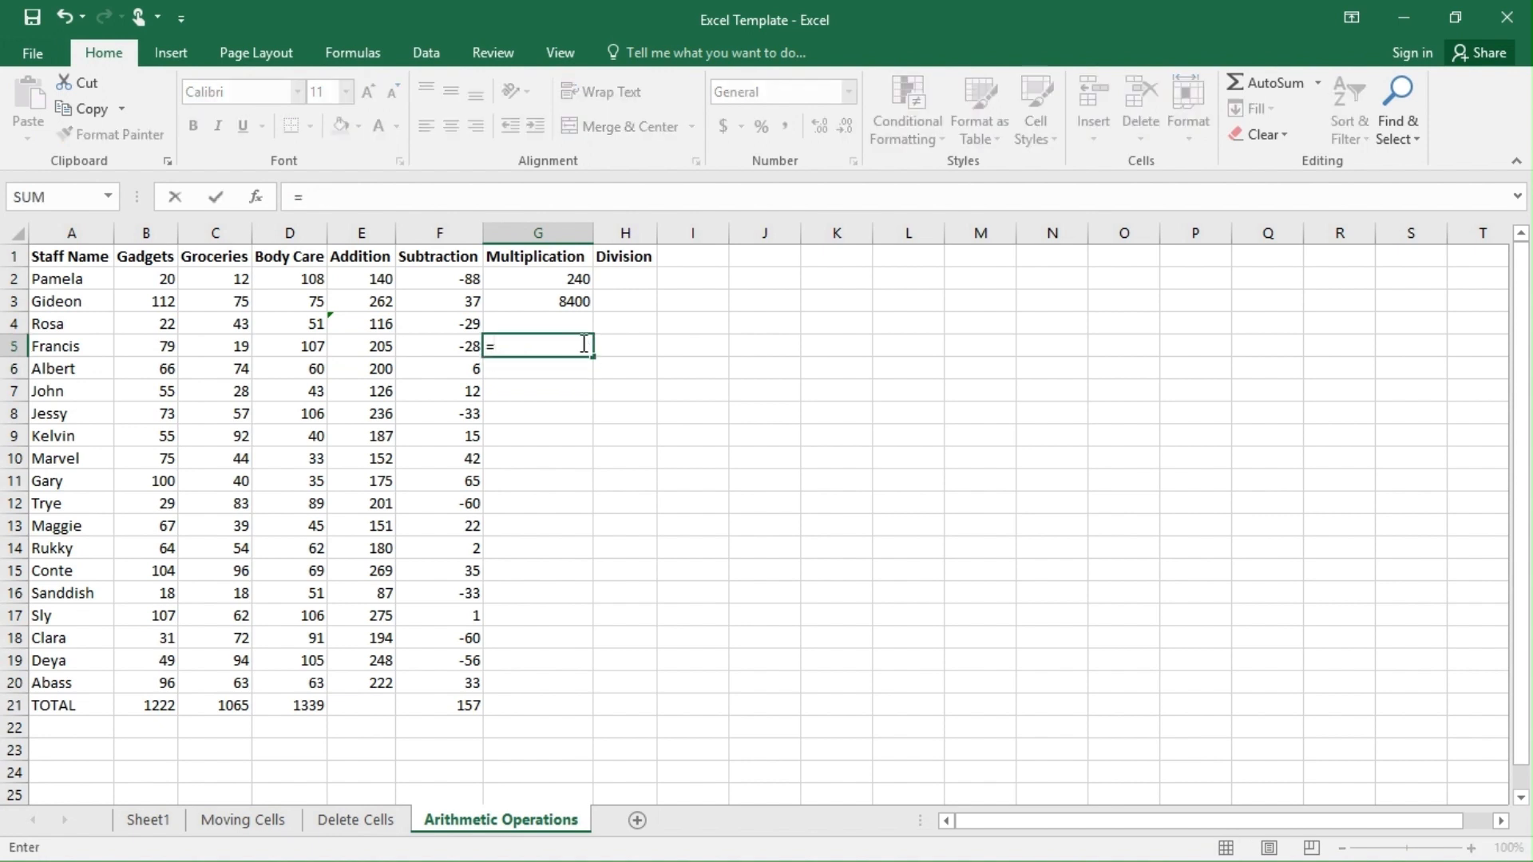
type("205*2")
key("Return")
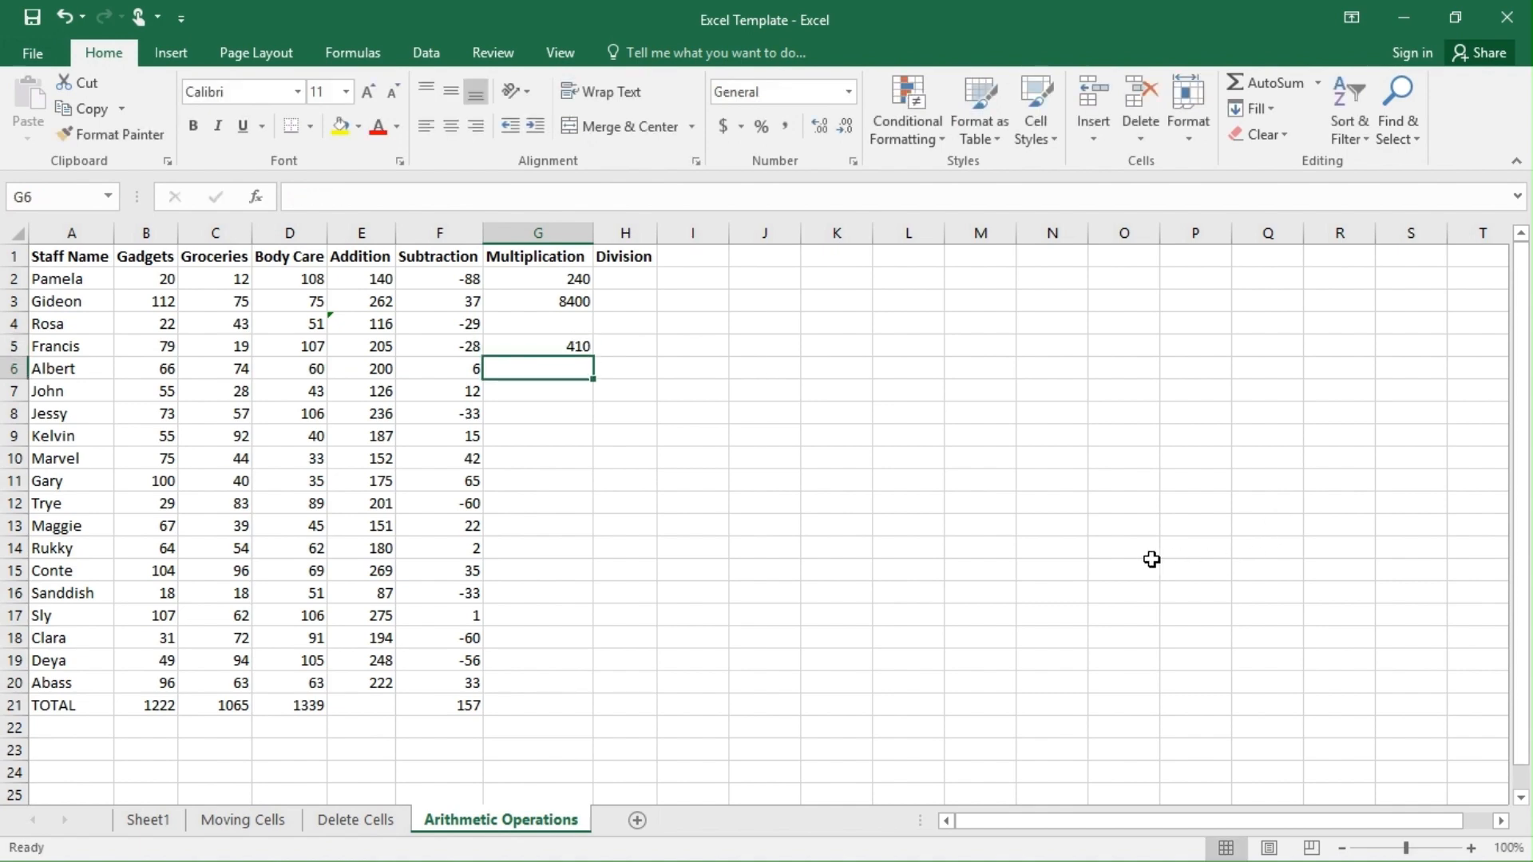
key("ctrl+z")
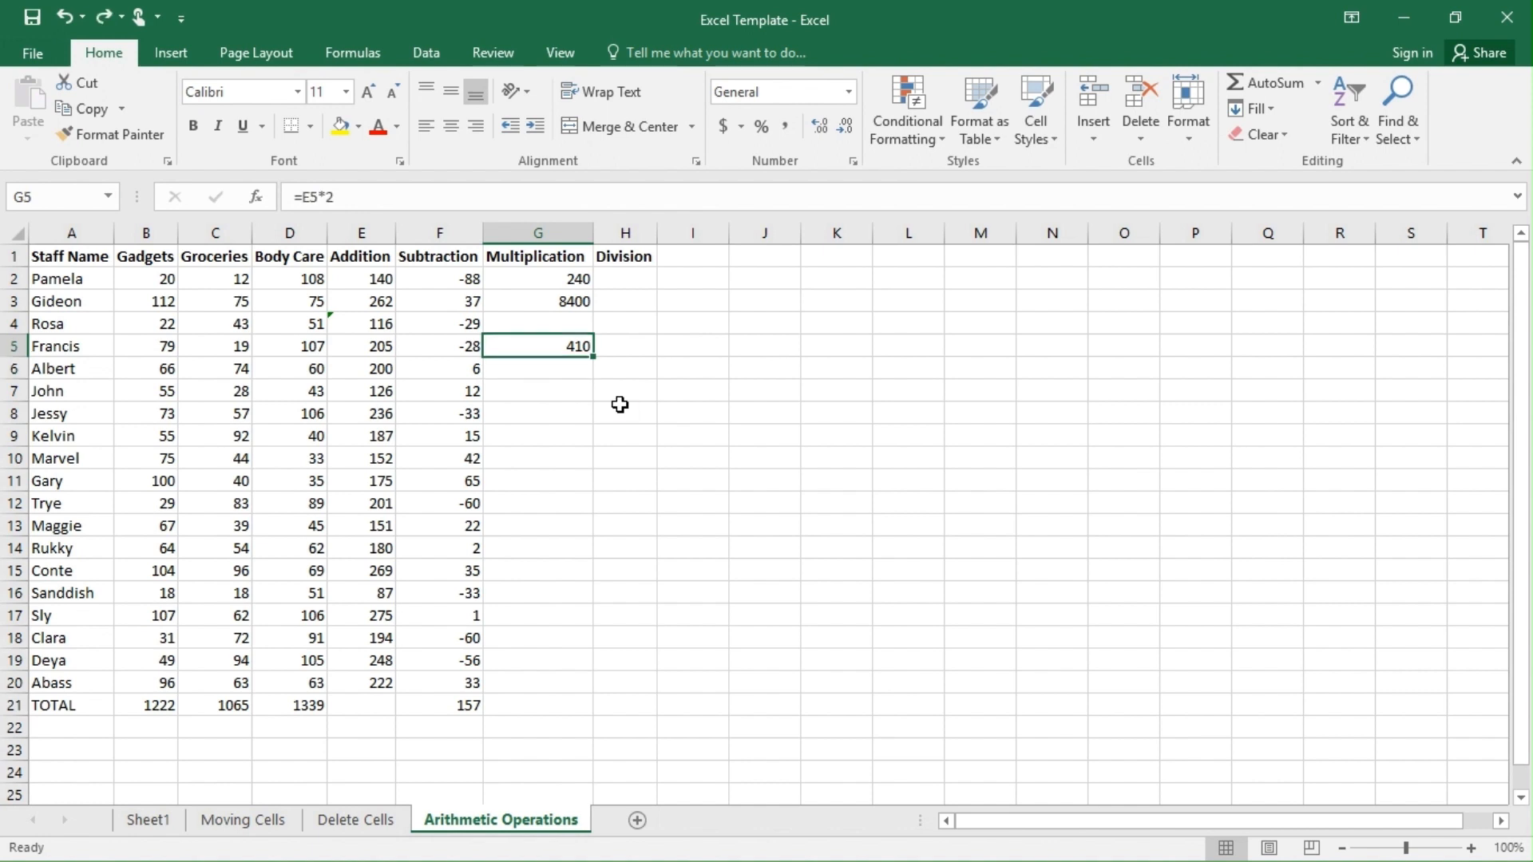
key("Delete")
- Fill the multiplication formula from G3 down the Multiplication column through cell G20
left_click(578, 304)
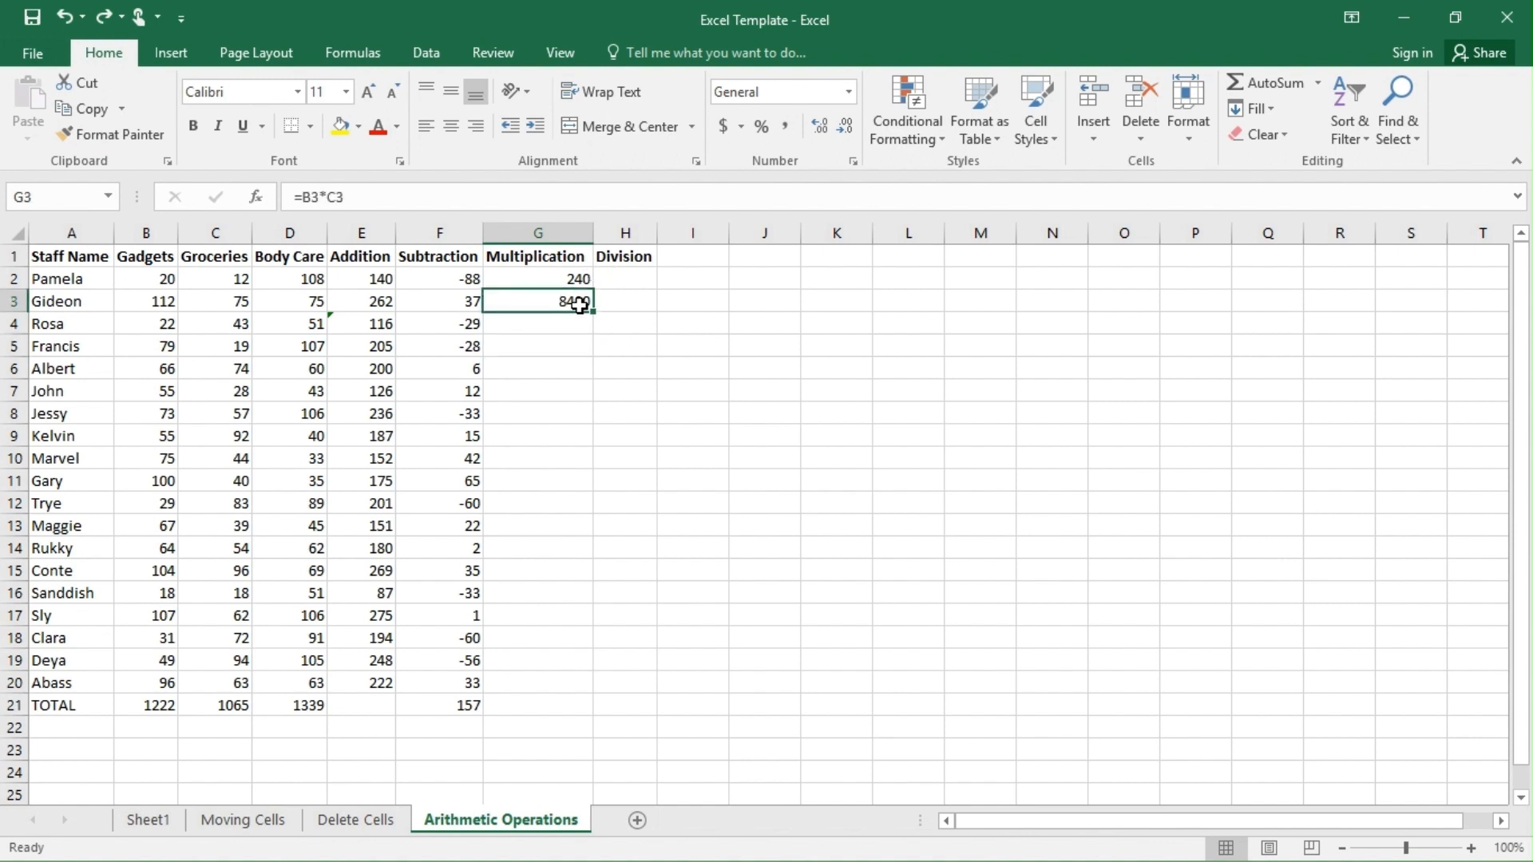
left_click_drag(593, 312, 572, 690)
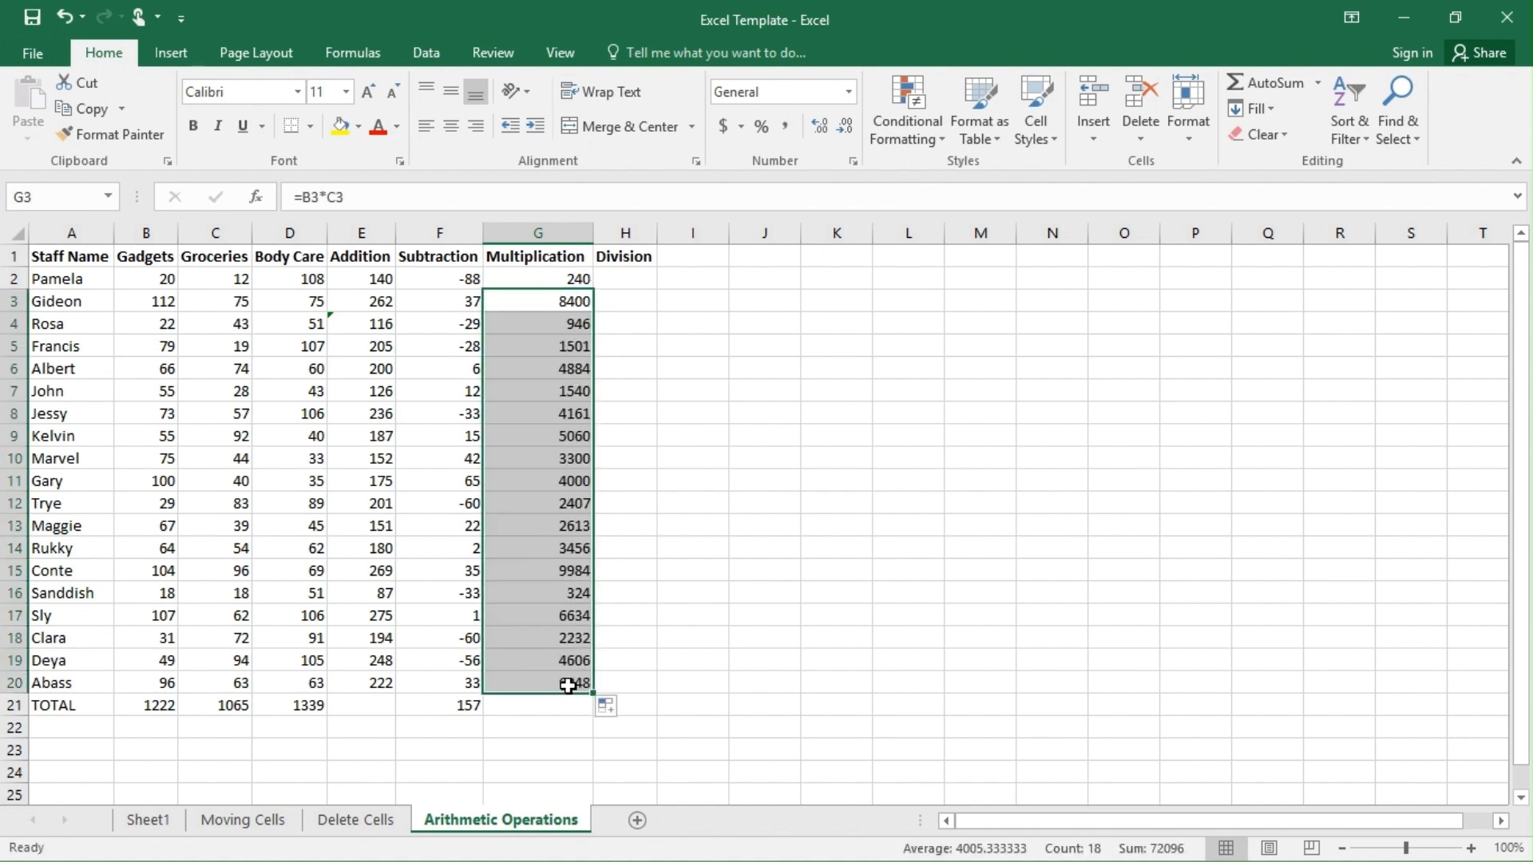
left_click(626, 503)
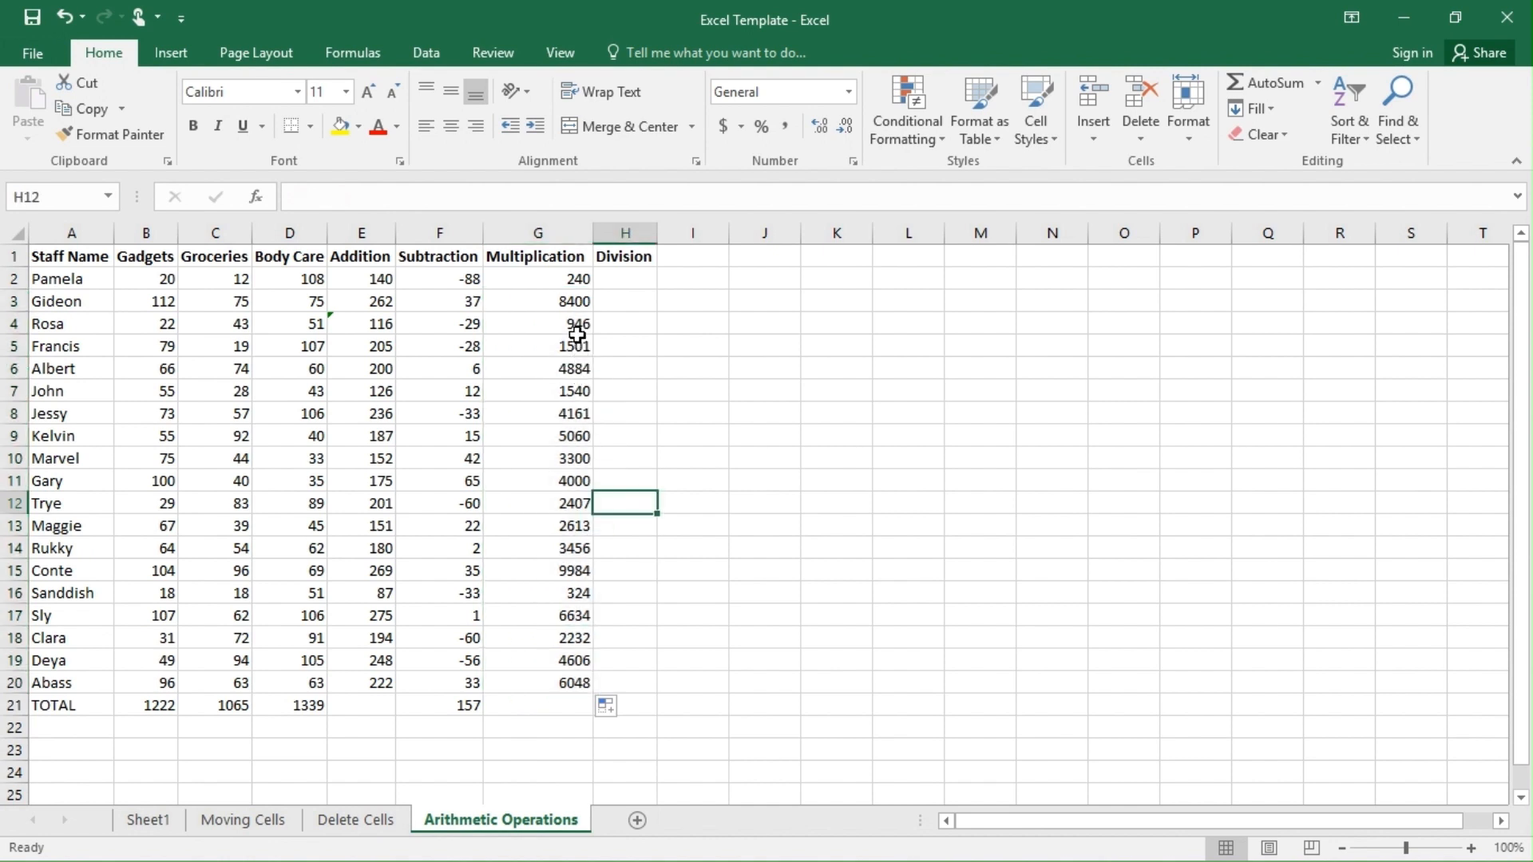
- Divide the row 2 Gadgets value by the Groceries value by entering =B2/C2 in cell H2
left_click(616, 305)
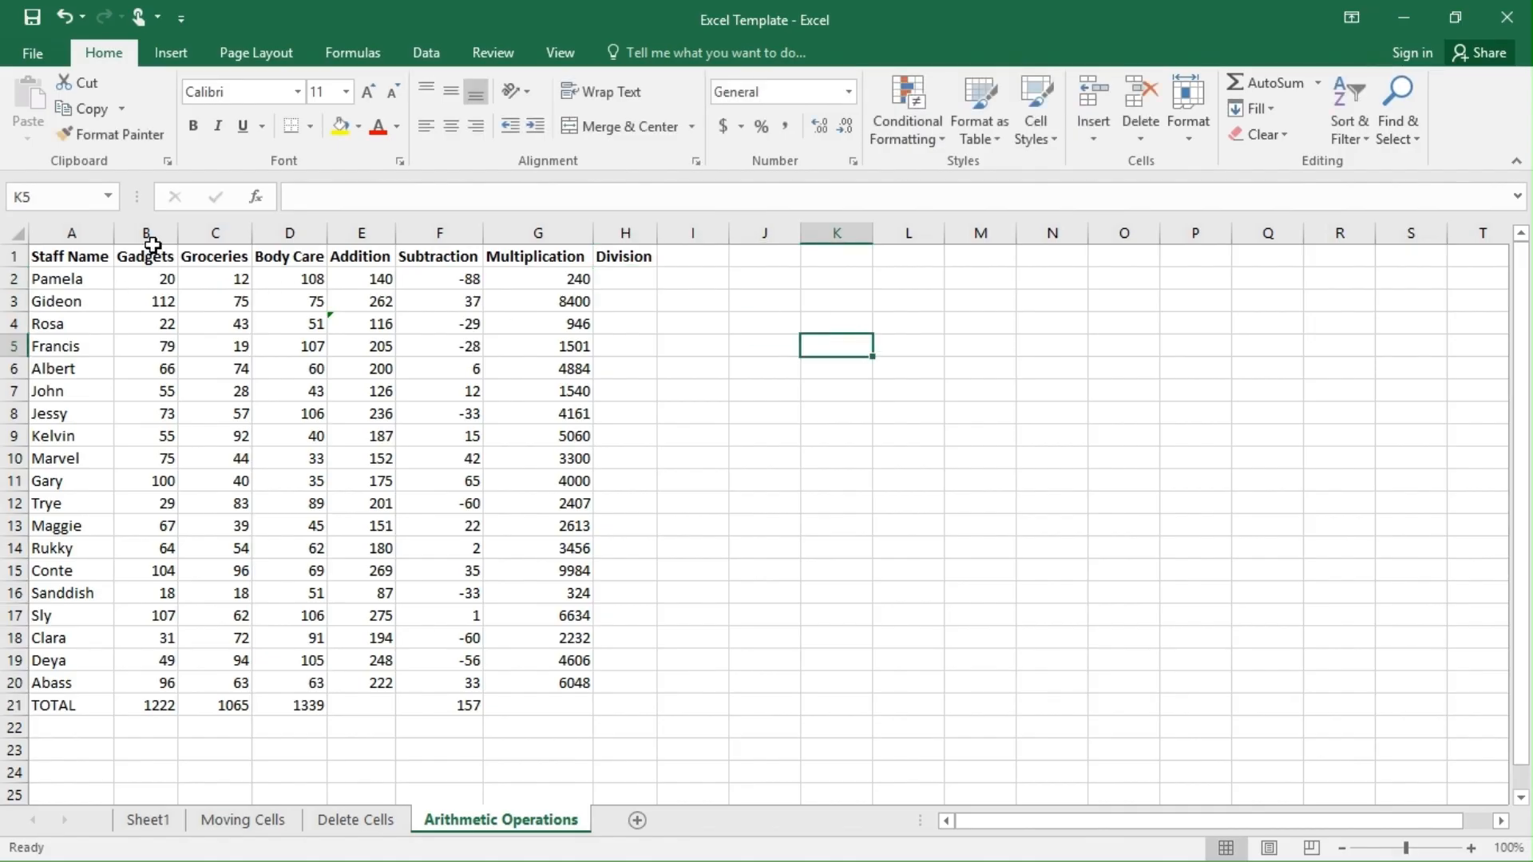
left_click(149, 249)
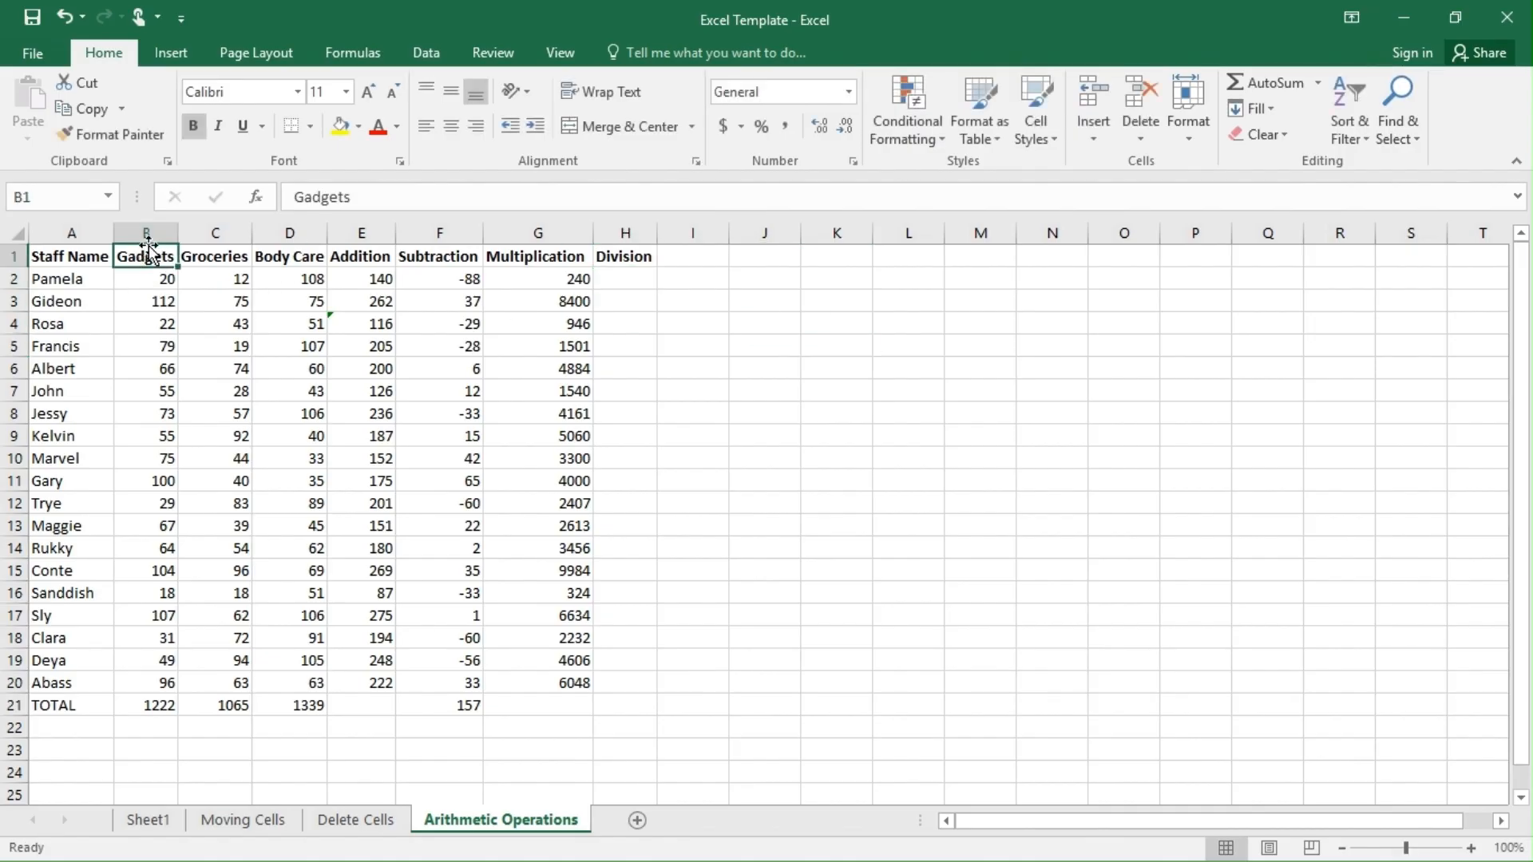
left_click(146, 234)
left_click(214, 232)
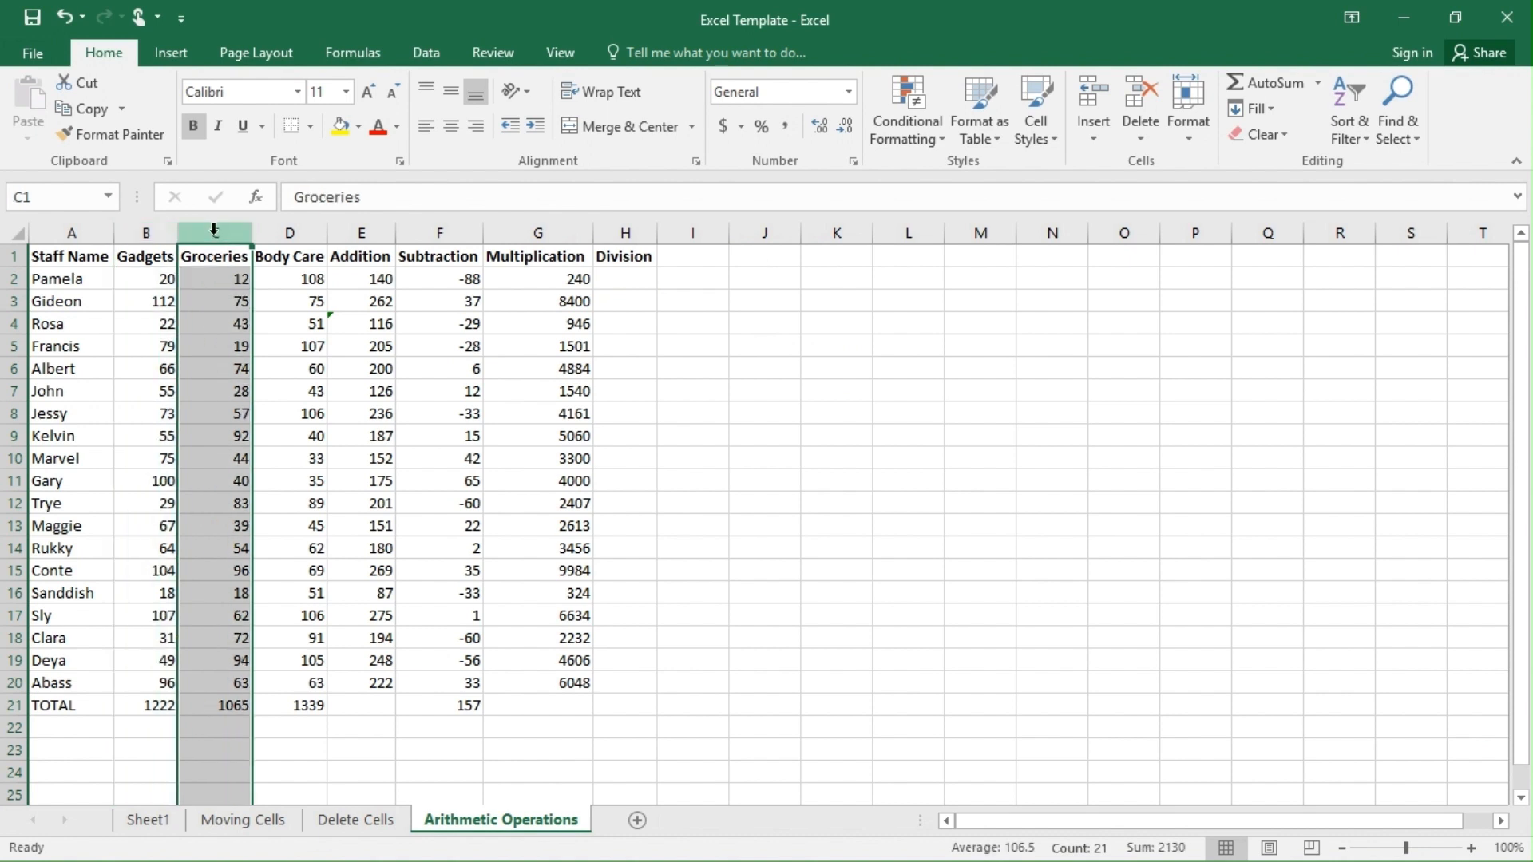
left_click(630, 281)
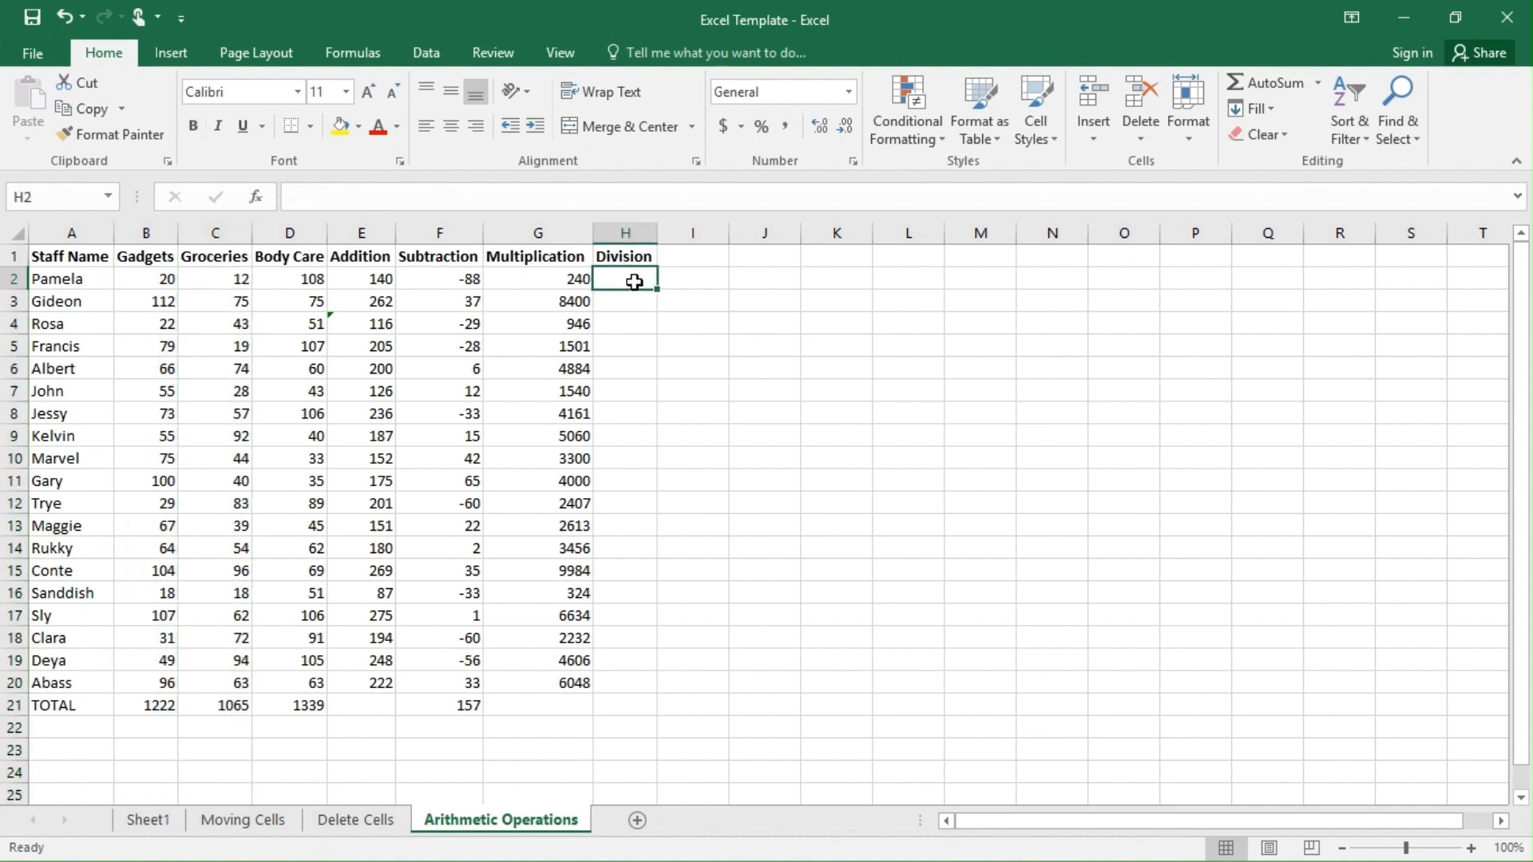
type("=")
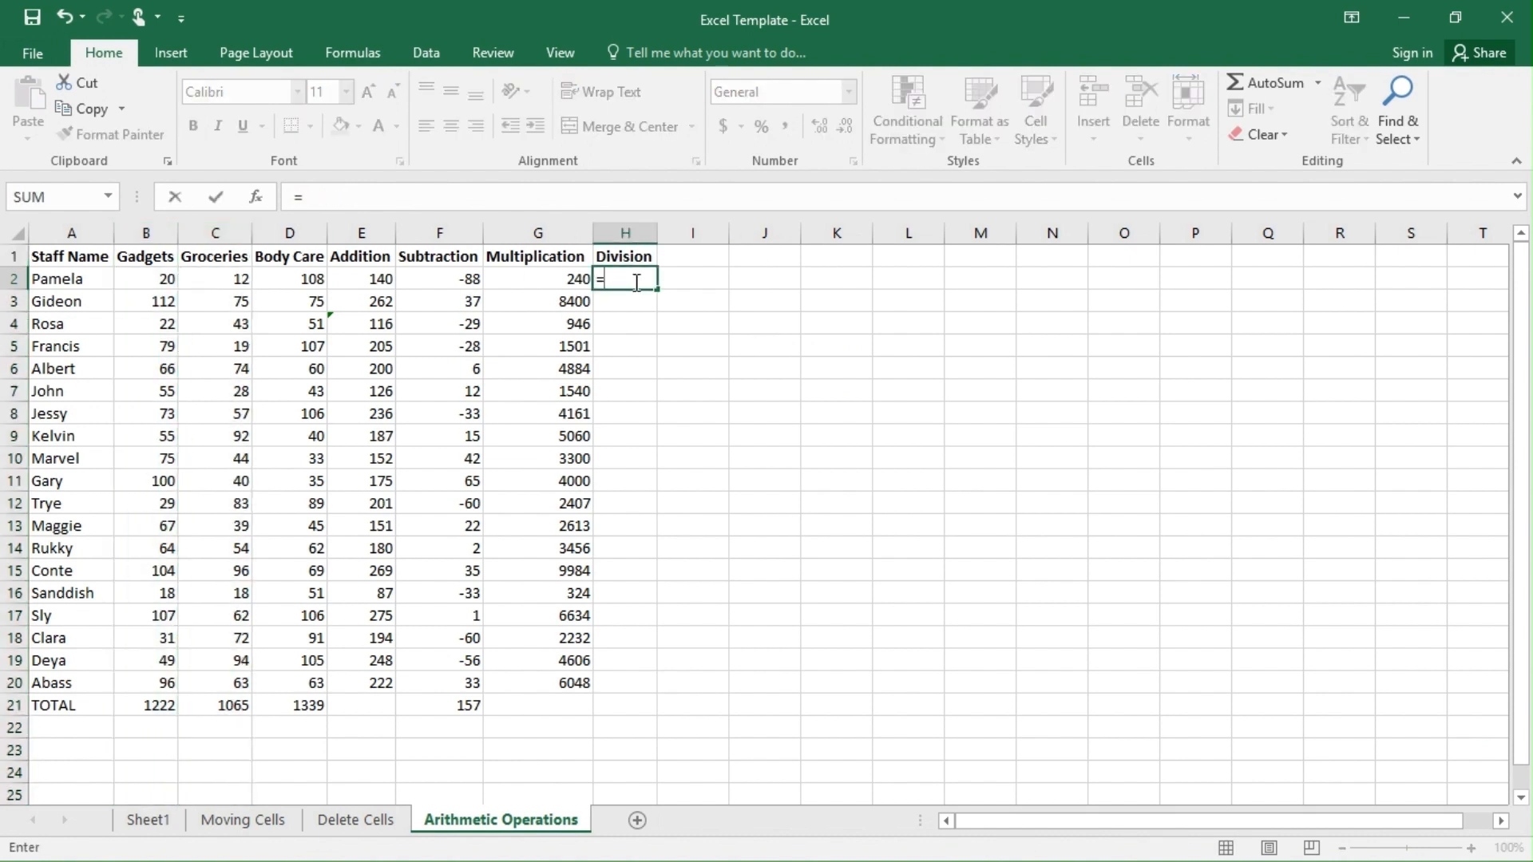
left_click(148, 280)
type("/")
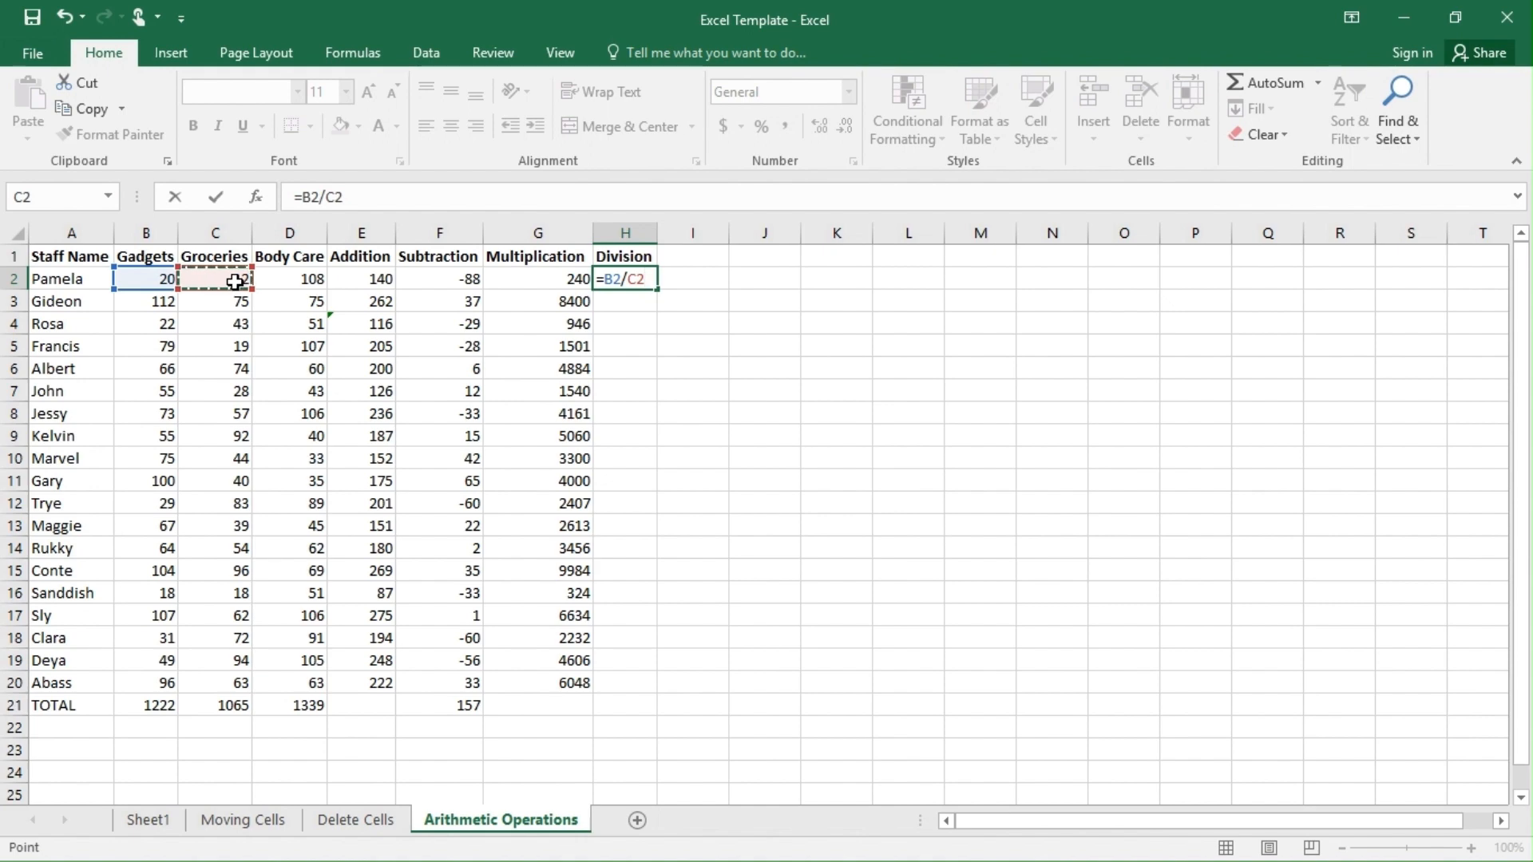
key("Return")
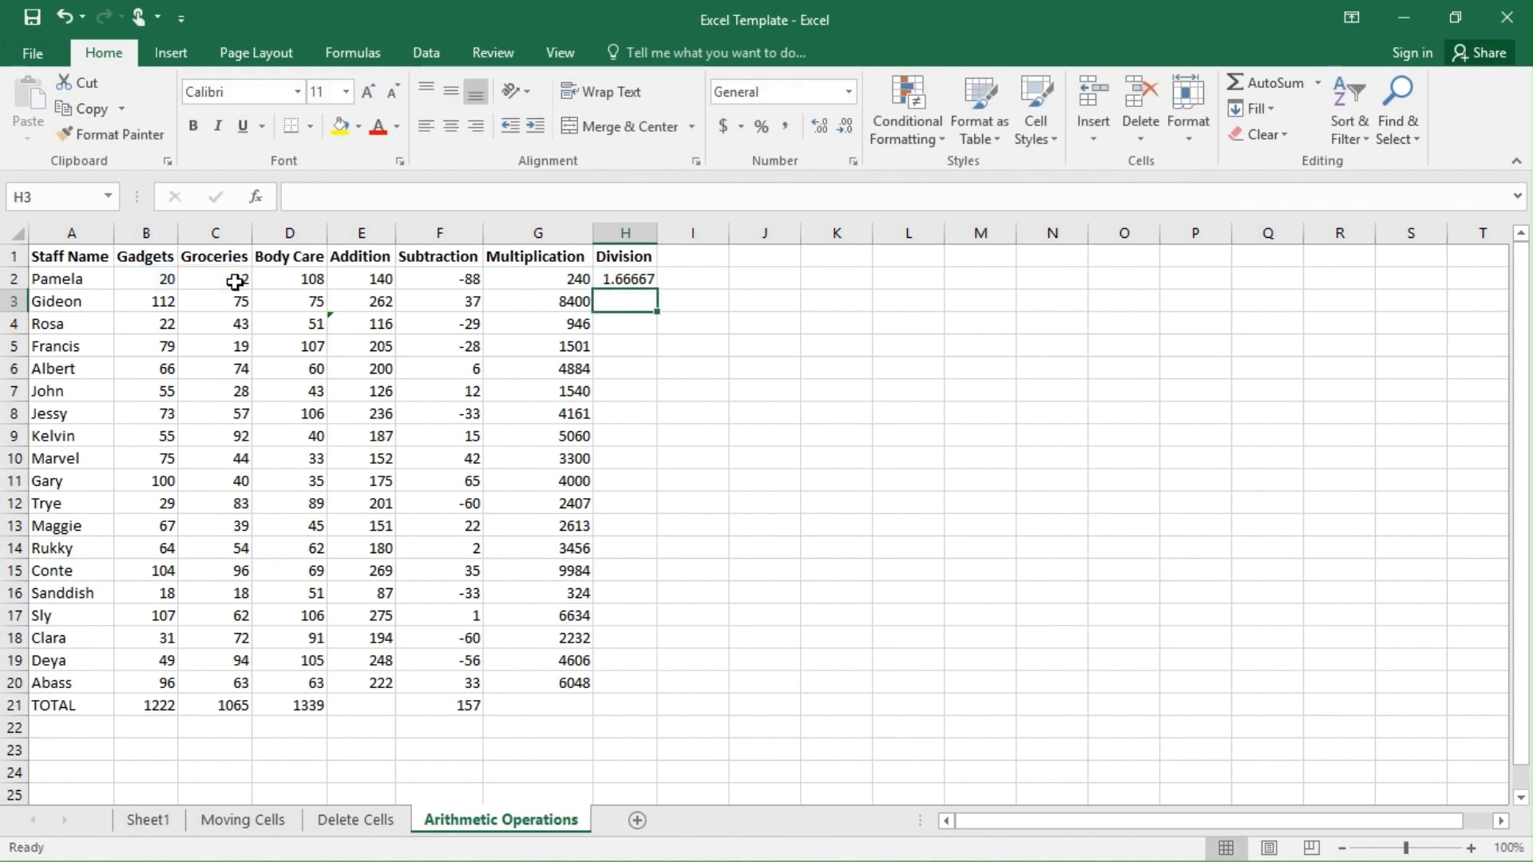
- Divide the row 3 Gadgets value by the Groceries value by entering =B3/C3 in cell H3
type("=")
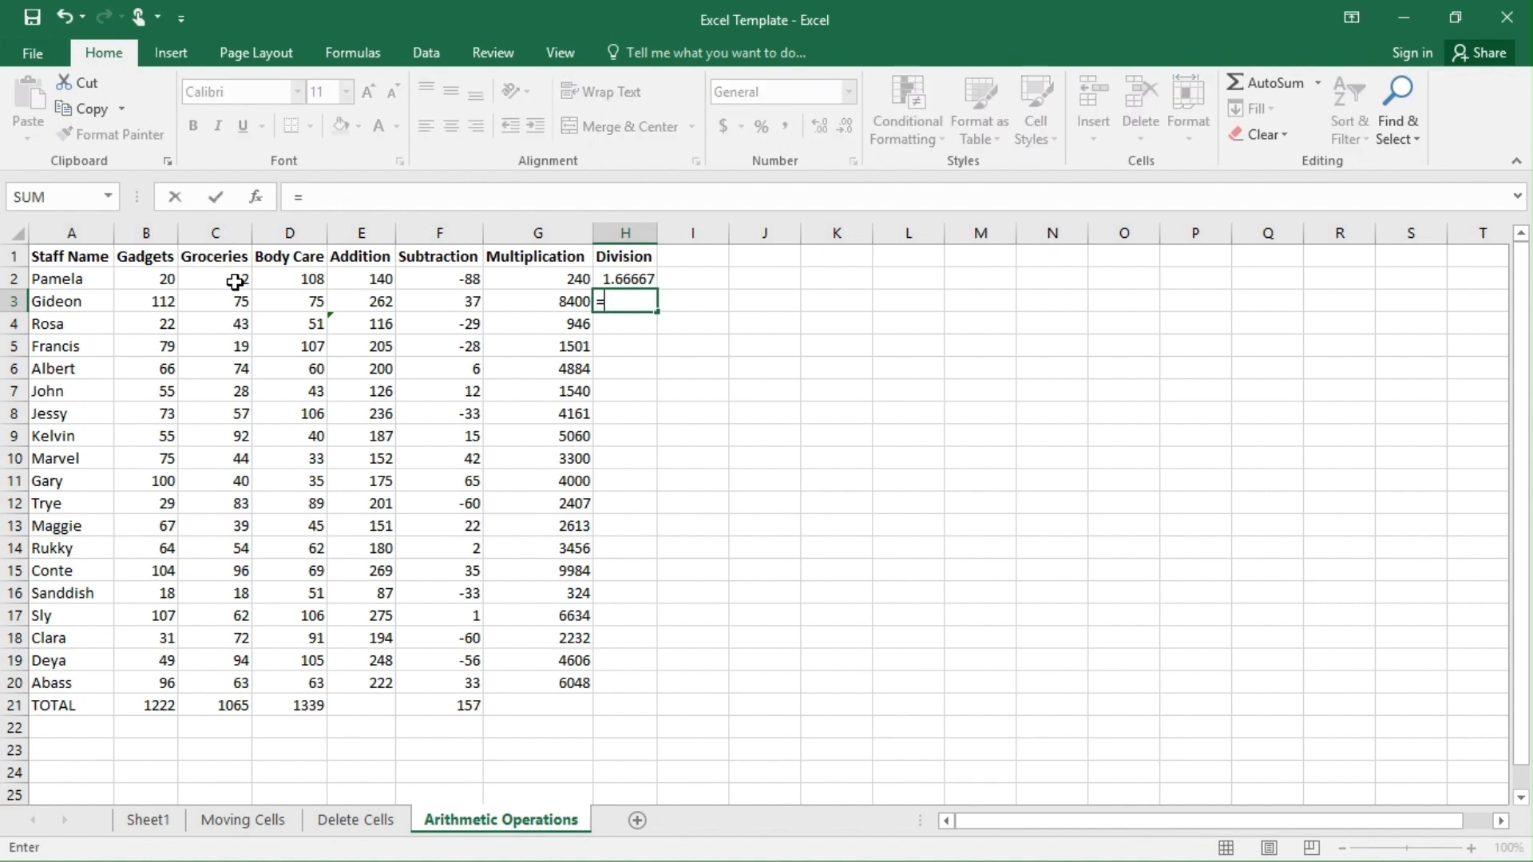
left_click(157, 303)
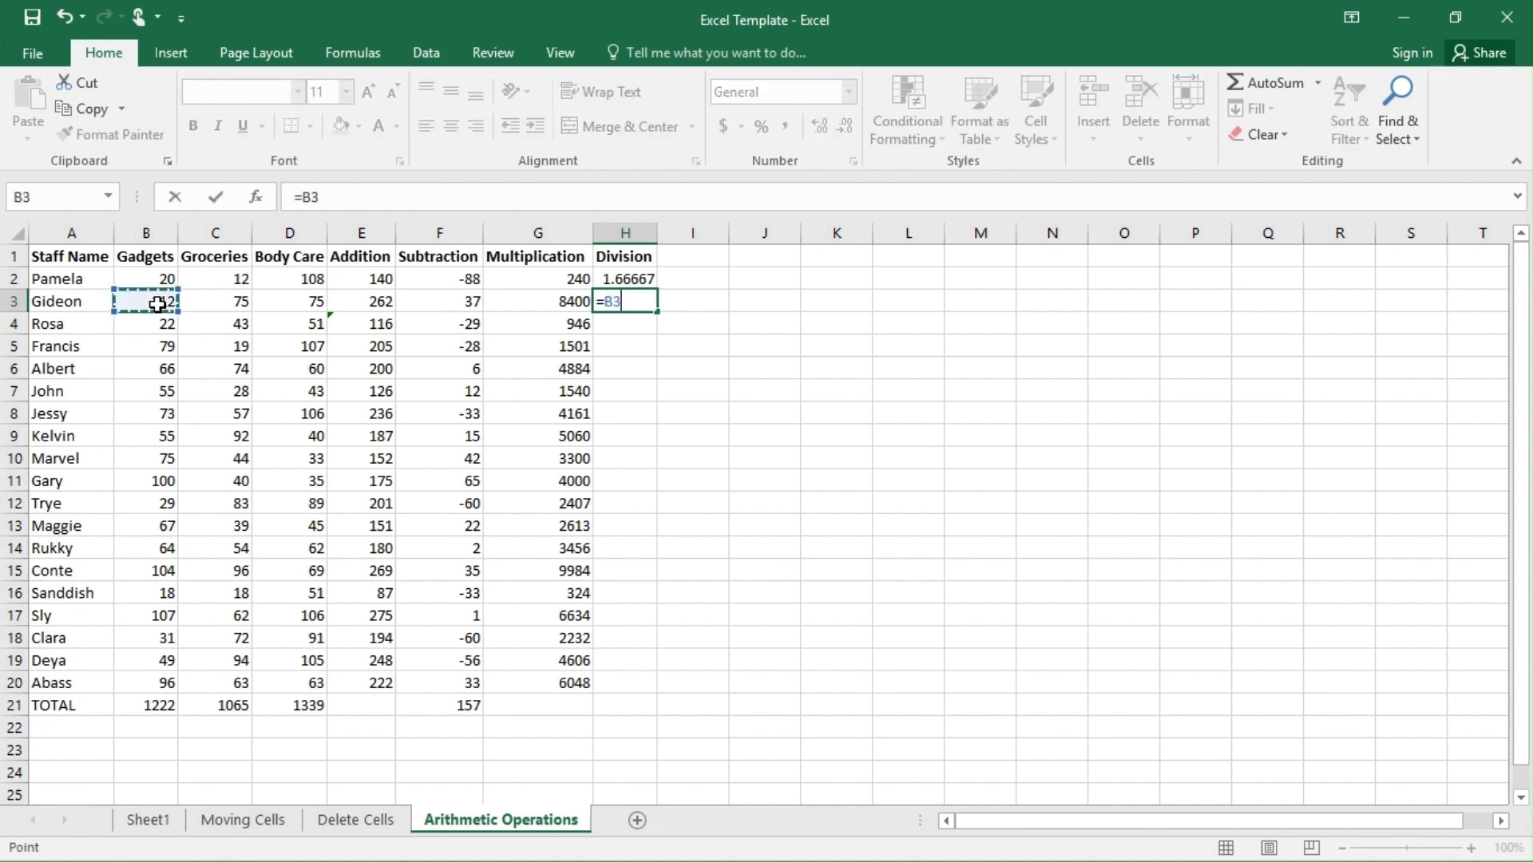
type("/")
left_click(239, 304)
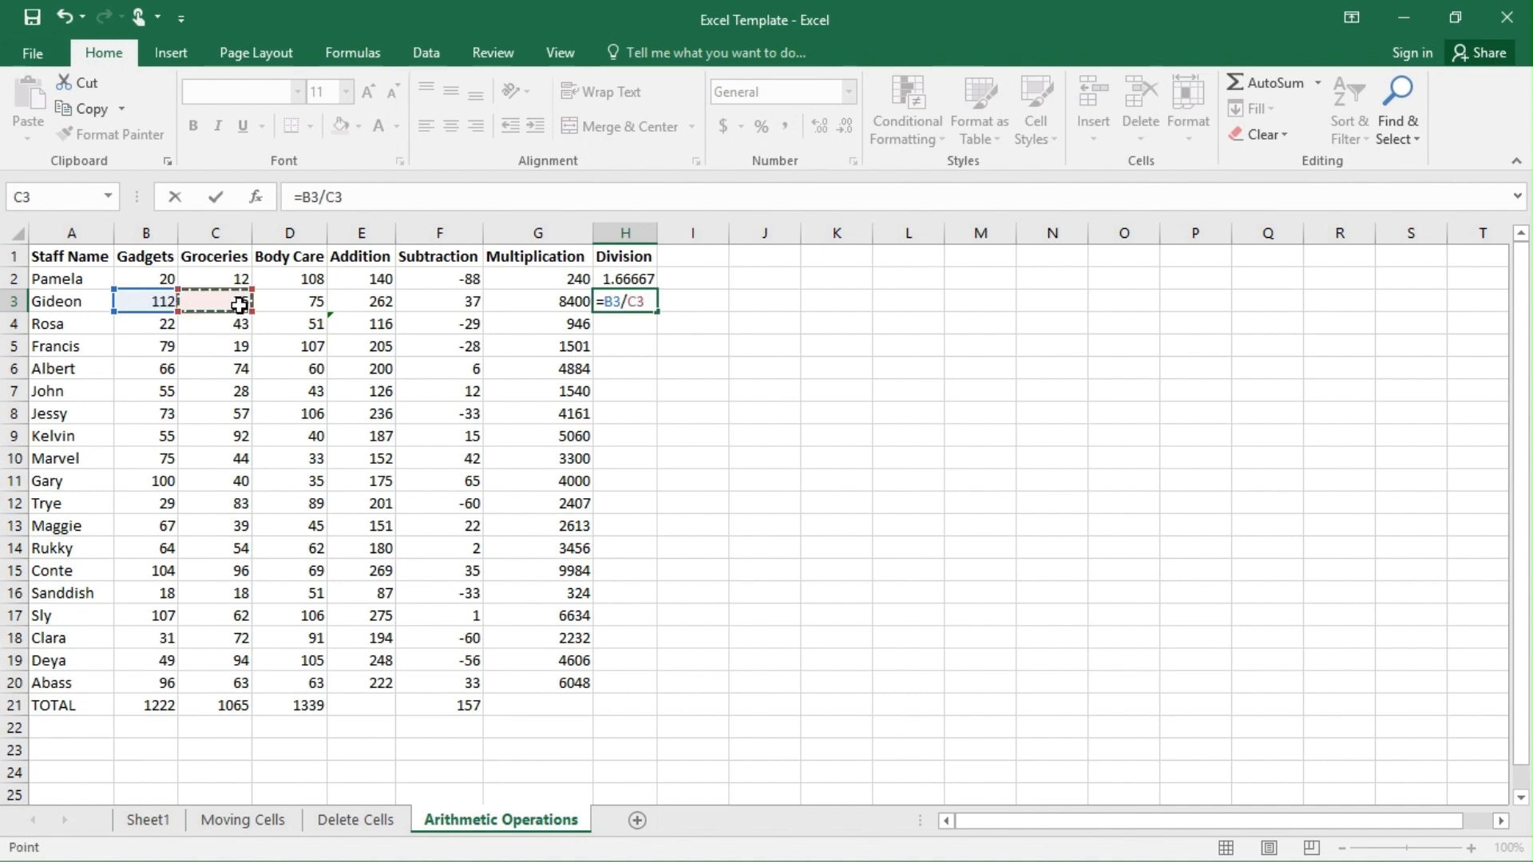
key("Return")
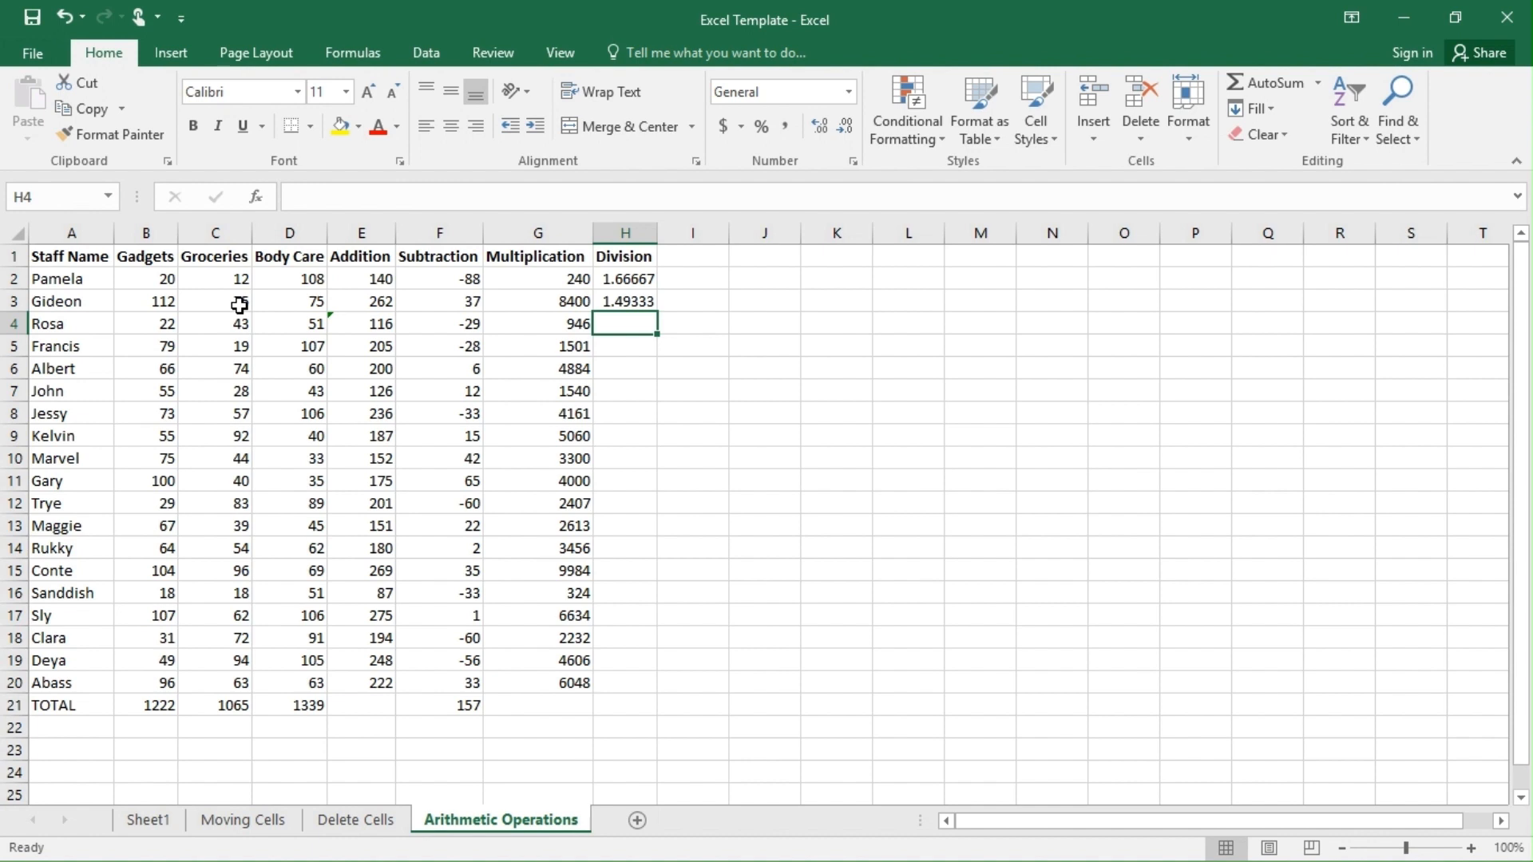
- Try dividing plain numbers in the Division column by entering =8/2 in cell H4 and =9/3 in cell H5
type("=")
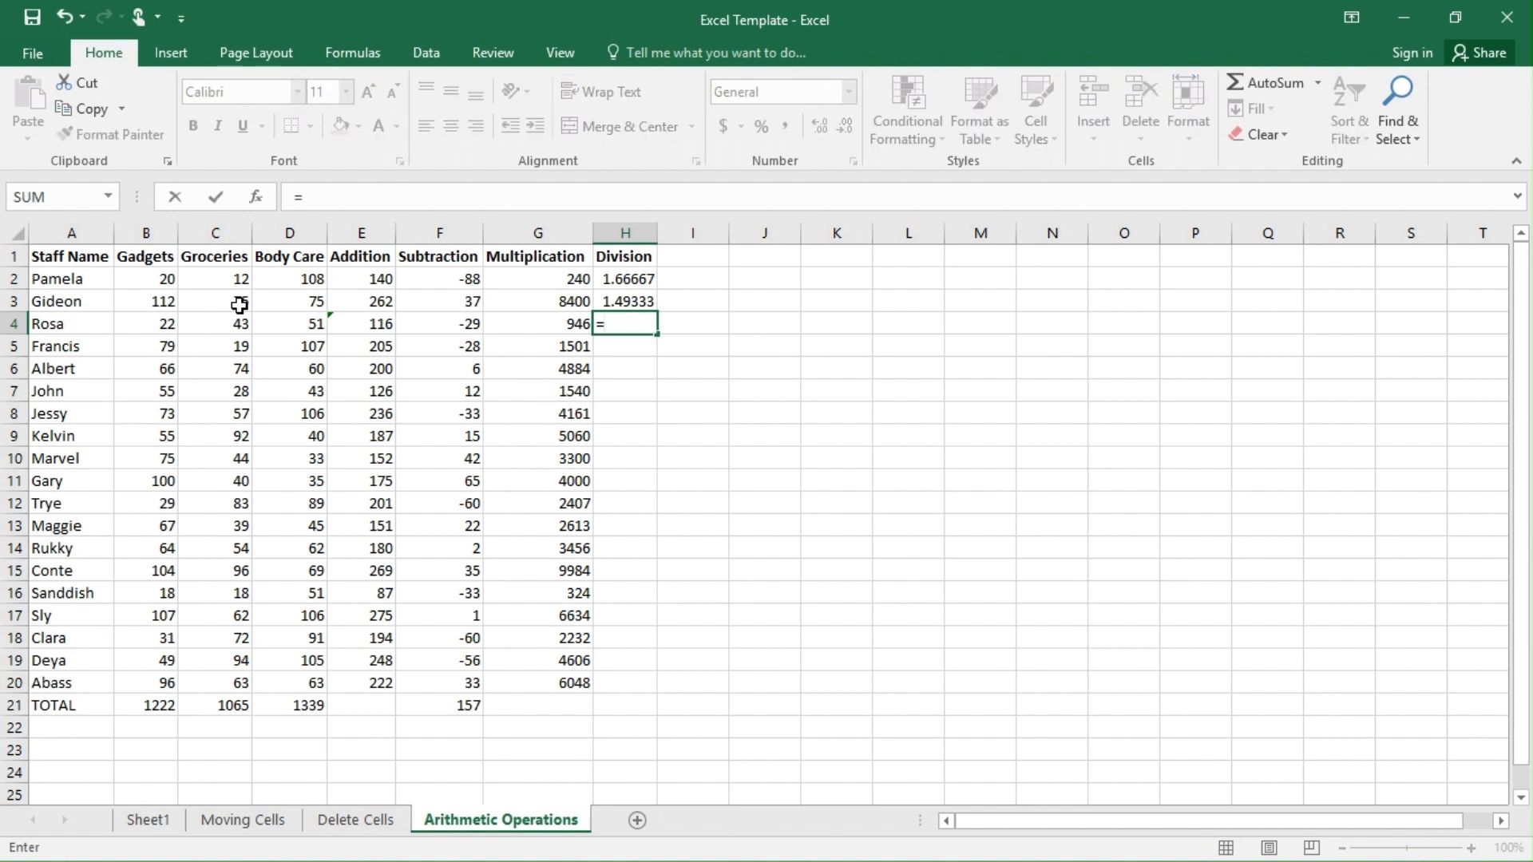
type("8/2")
key("Return")
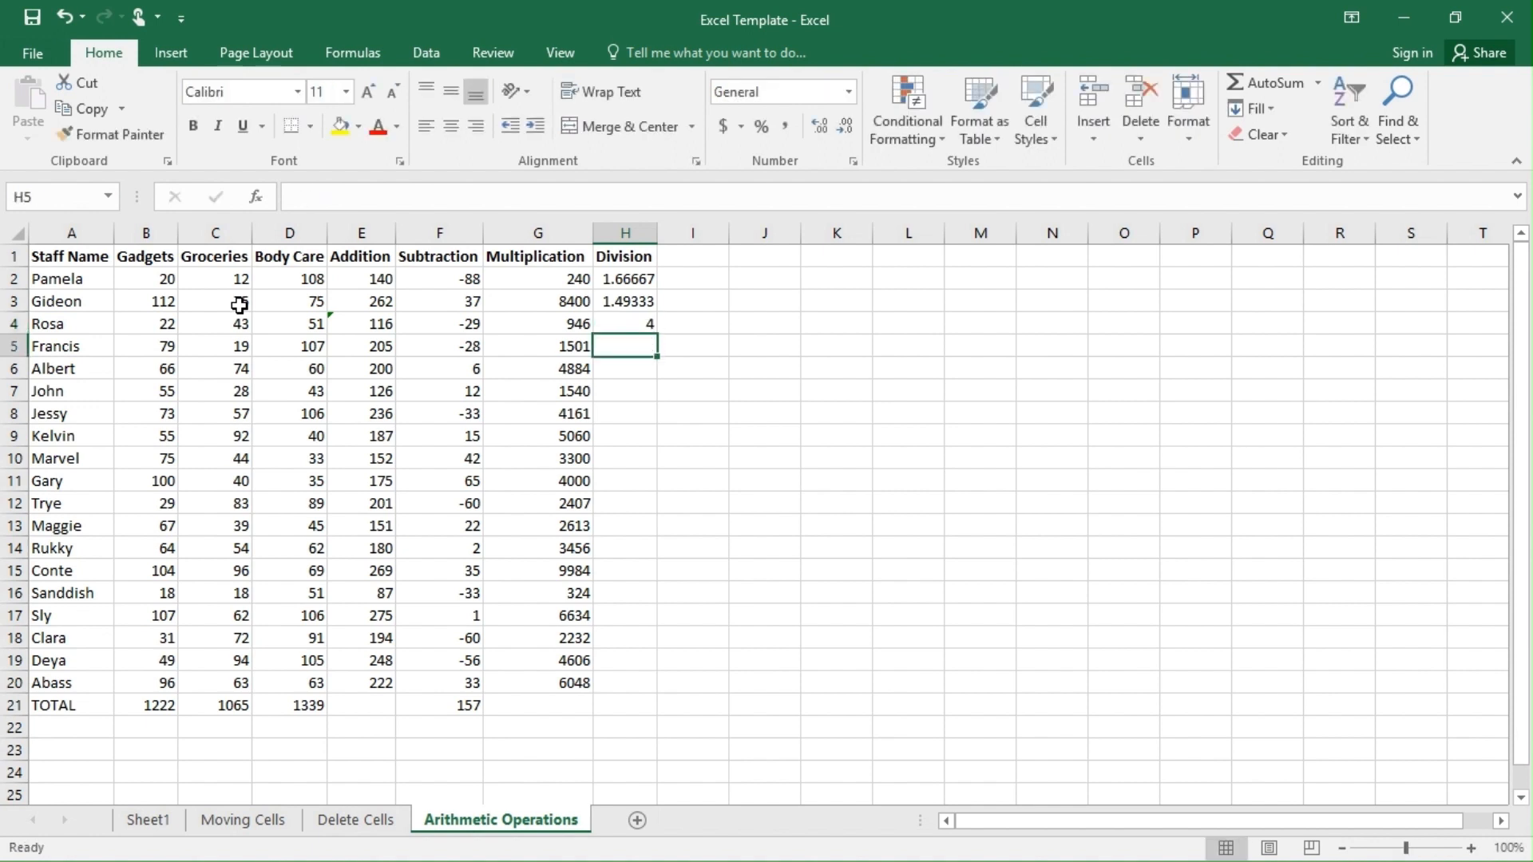
type("=")
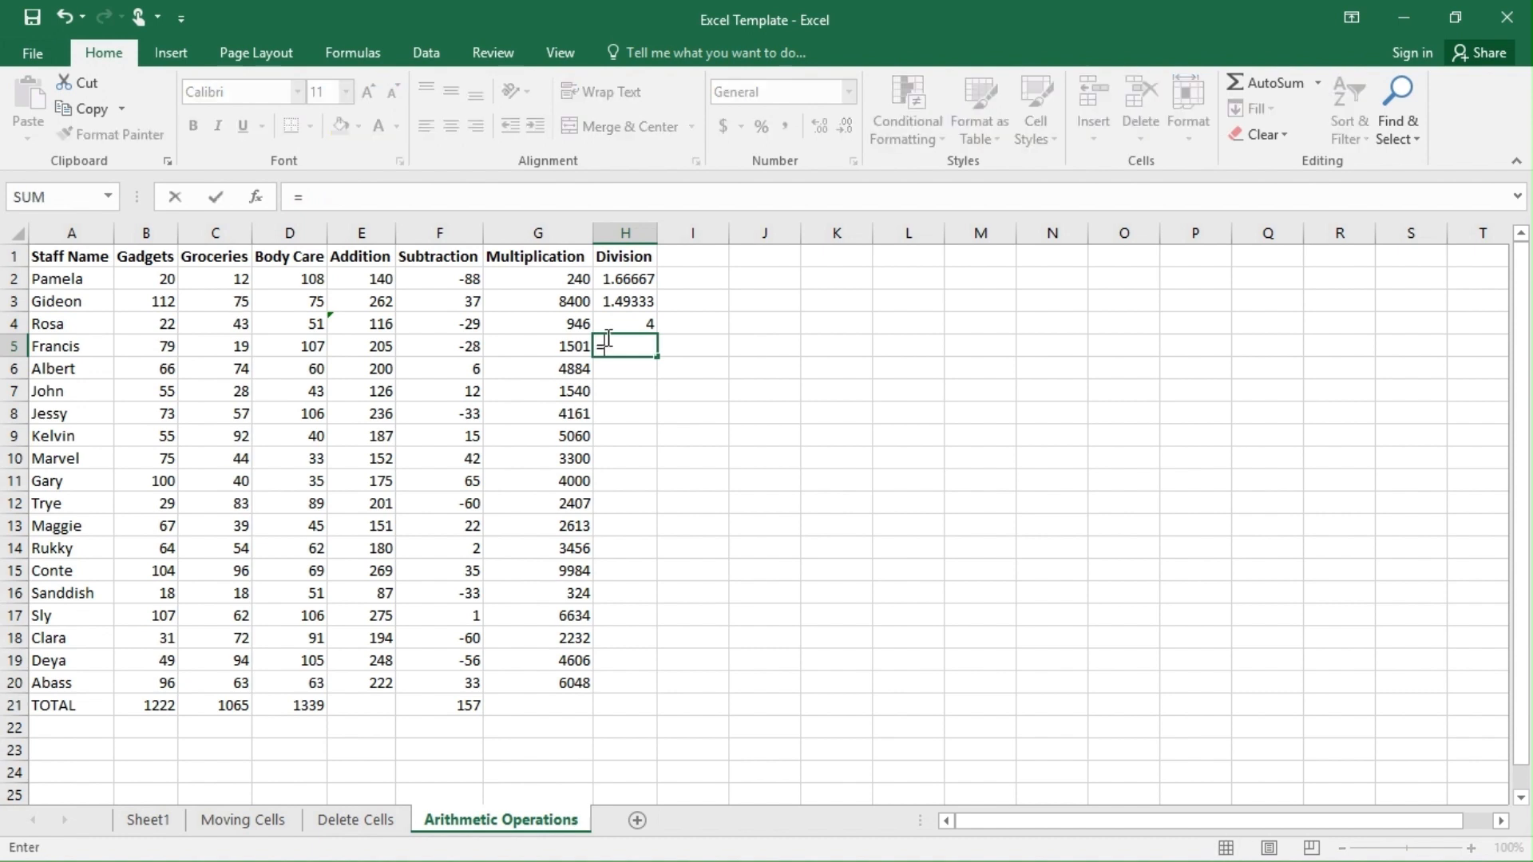
type("9/3")
key("Return")
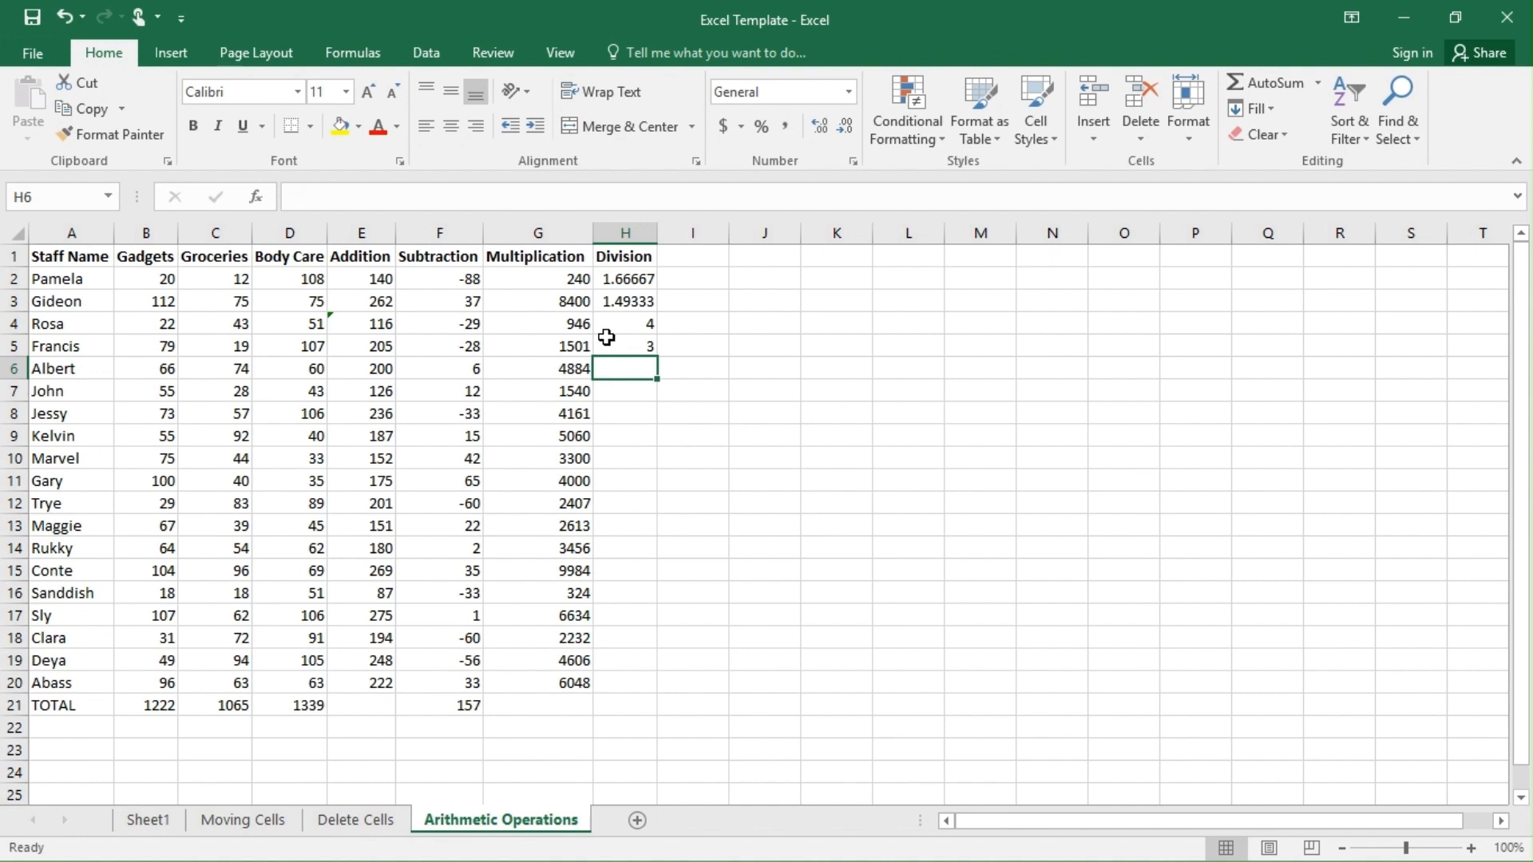
- Clear the plain-number division formula from cell H4
left_click_drag(605, 322, 644, 345)
key("BackSpace")
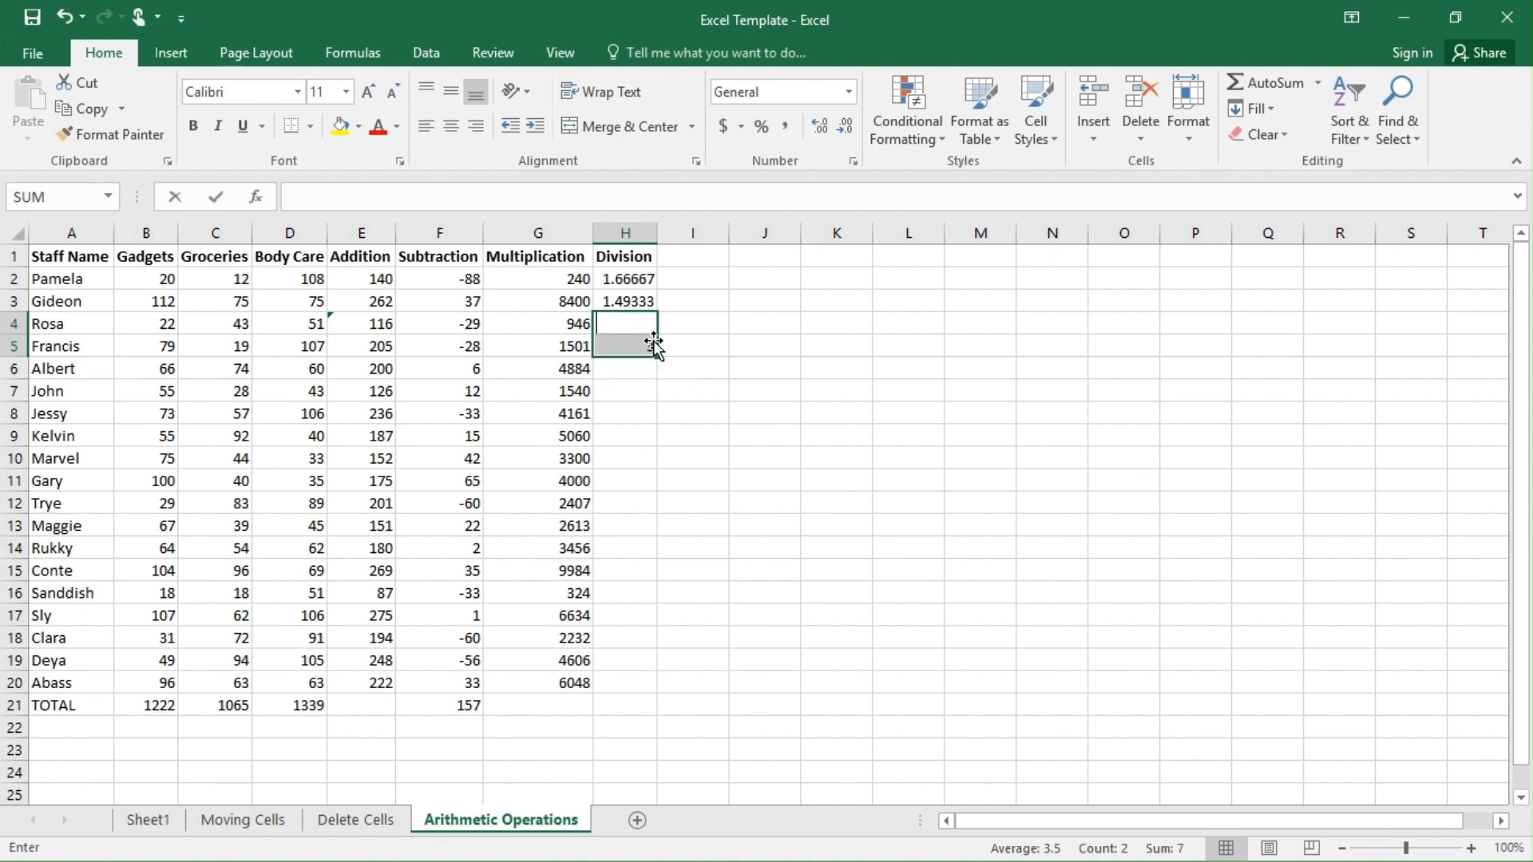
left_click(694, 298)
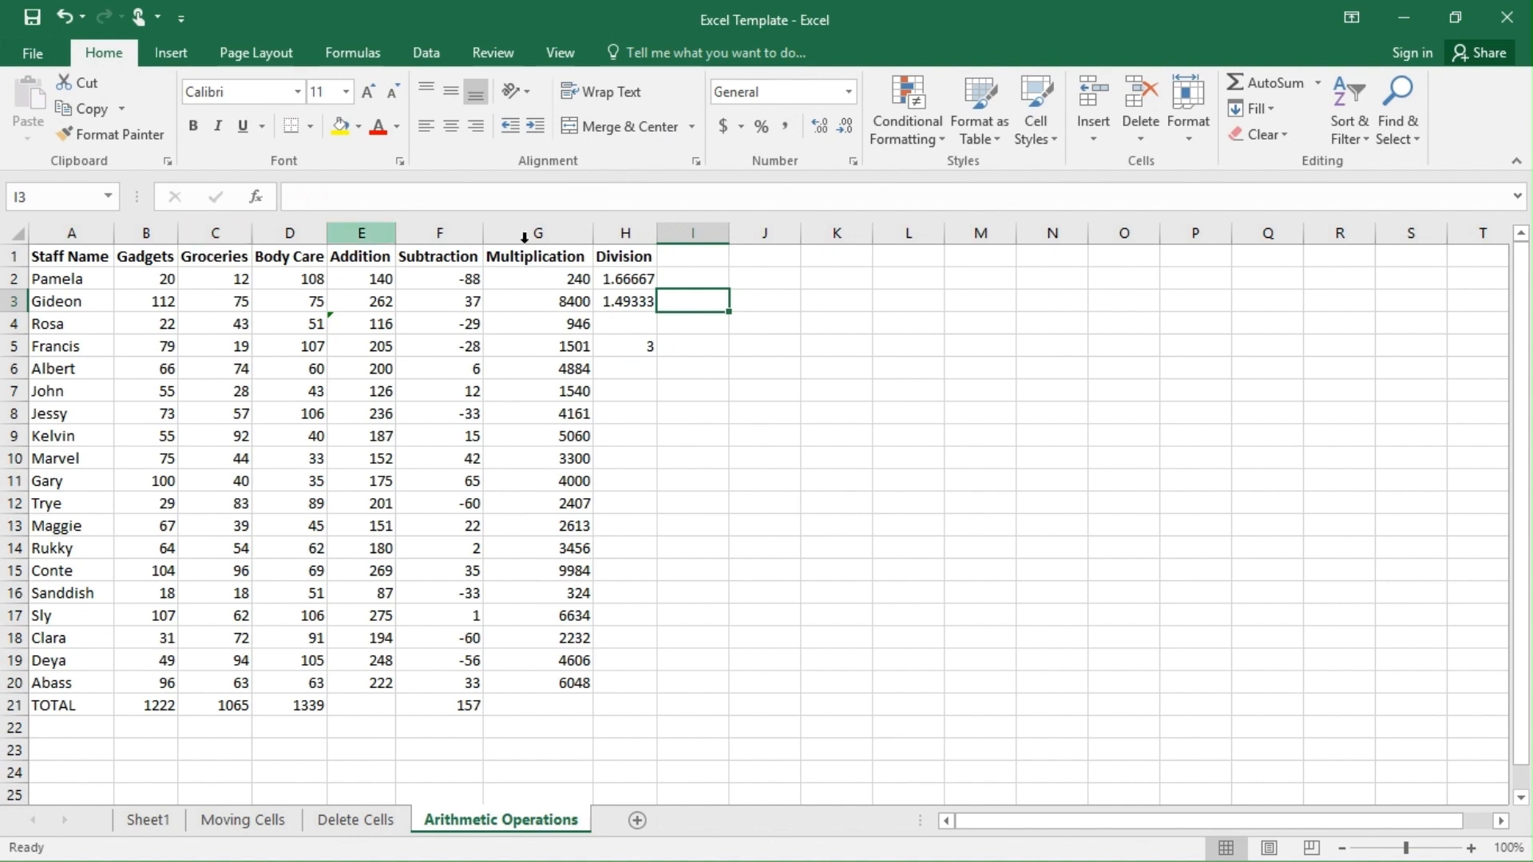
- Fill the division formula from H3 down the Division column through cell H20
left_click(622, 304)
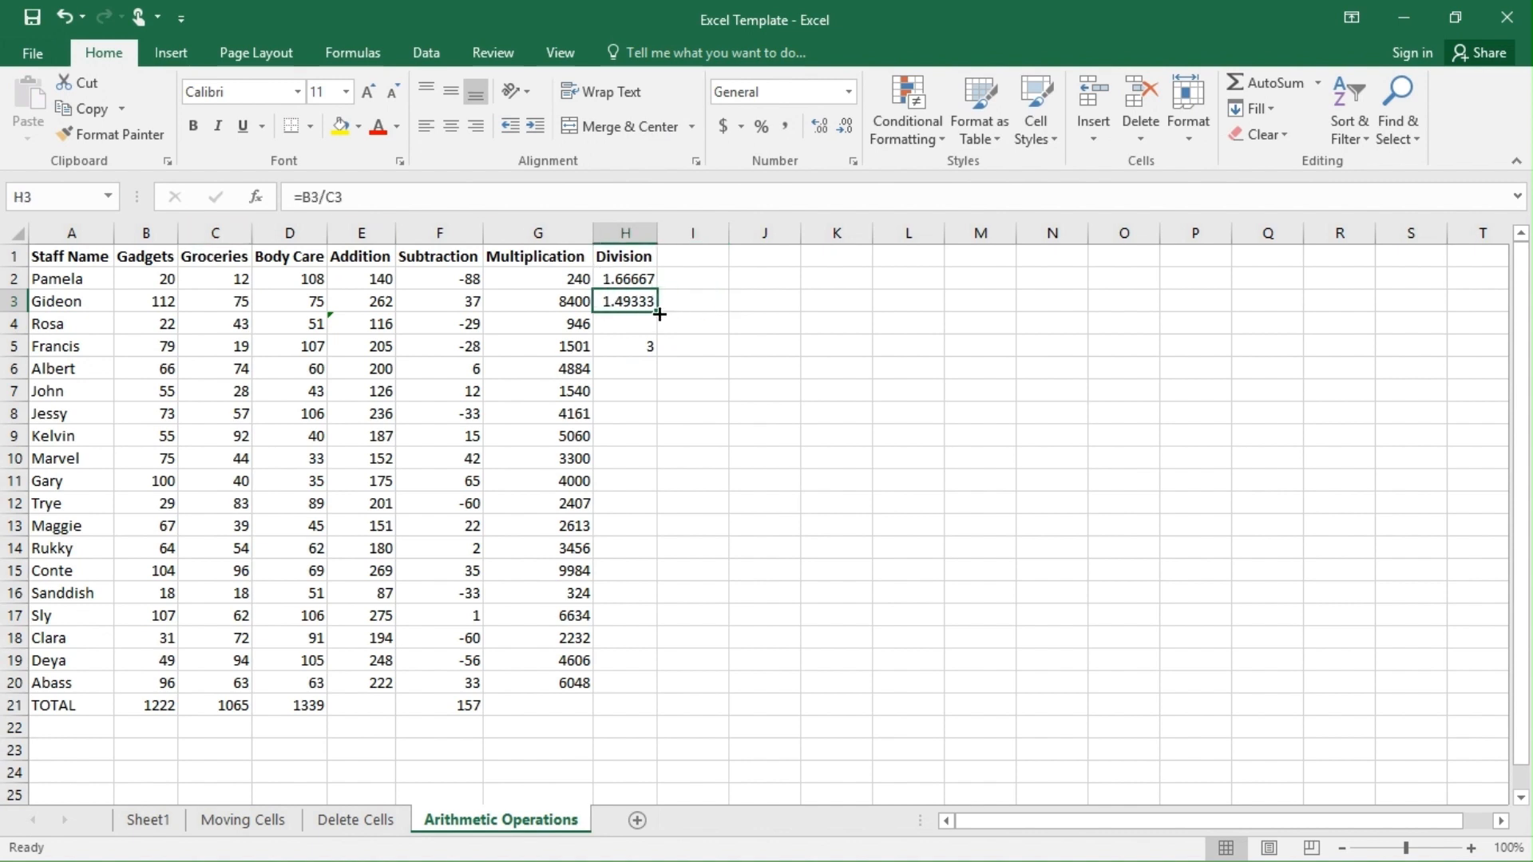
double_click(658, 313)
left_click(725, 592)
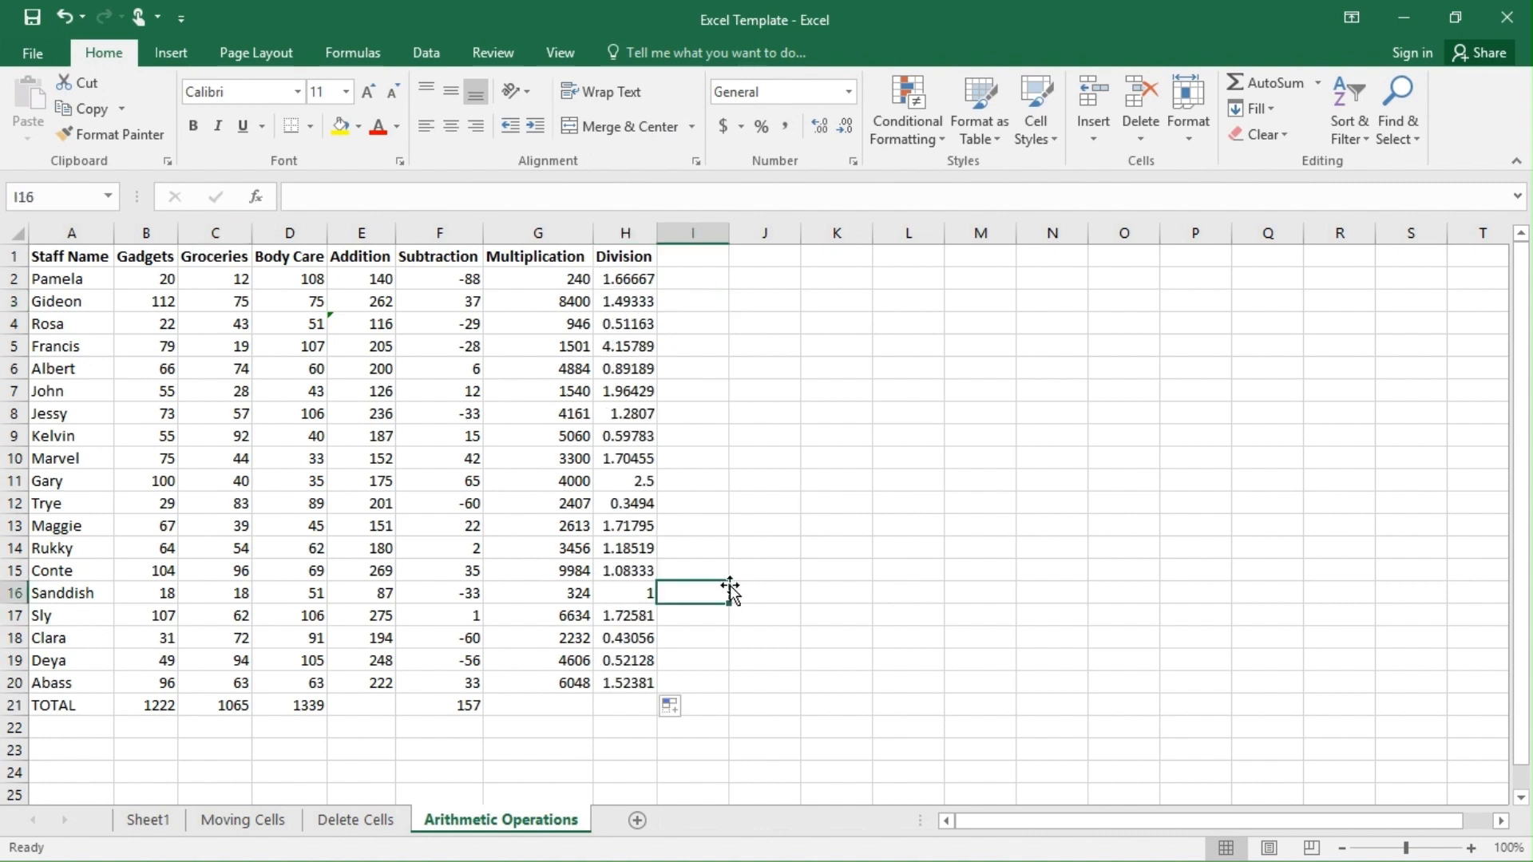